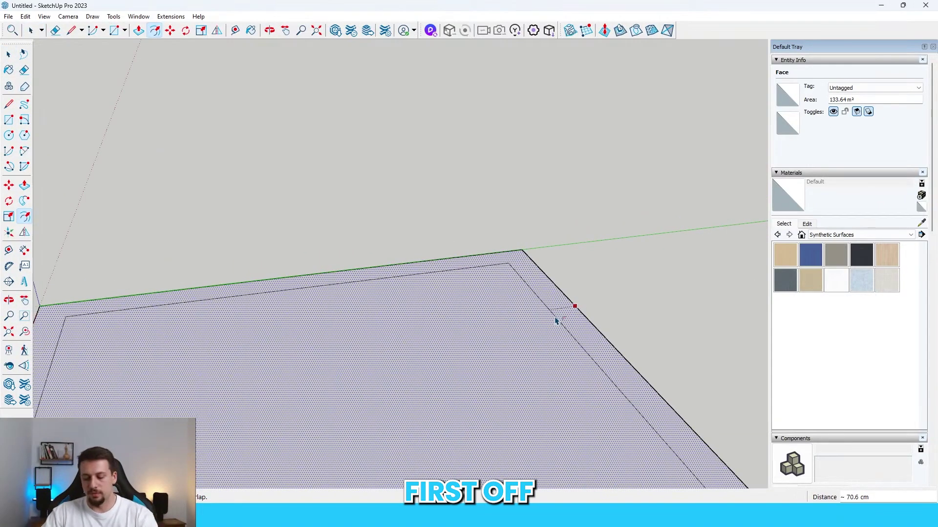
# Step: Offset the floor rectangle's outline inward by 25 cm to form the wall strip
pyautogui.write('25')
pyautogui.press('Return')
pyautogui.scroll(-2, 455, 238)
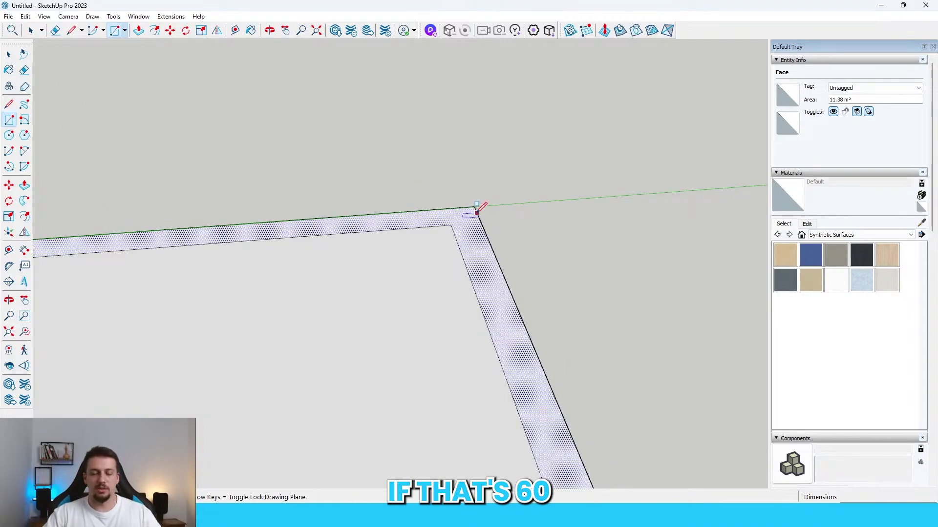
# Step: Divide a short corner section off the wall strip with a rectangle, and close the back strip with a line partway along
pyautogui.click(477, 212)
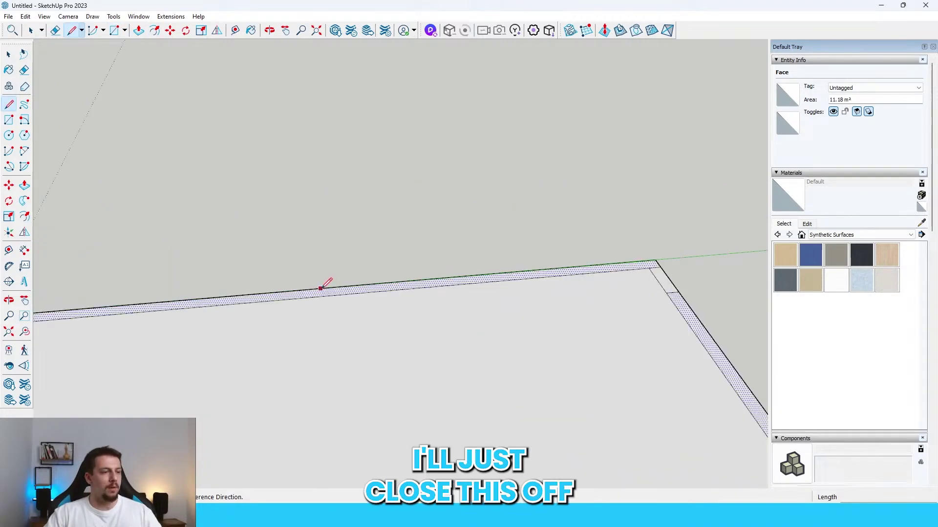
pyautogui.click(322, 288)
pyautogui.click(322, 296)
# Step: Extrude the L-shaped corner section of the wall strip 300 cm upward
pyautogui.scroll(-2, 264, 242)
pyautogui.press('space')
pyautogui.press('p')
pyautogui.click(519, 274)
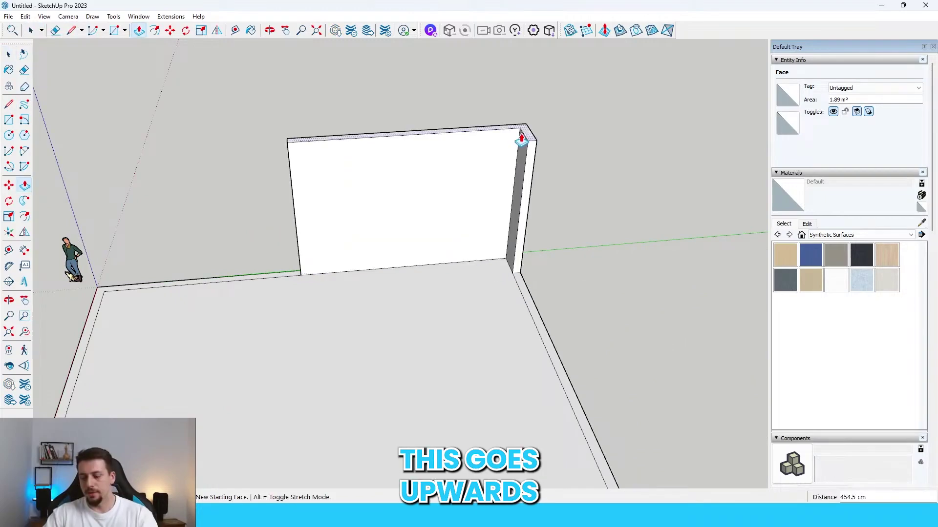
pyautogui.write('300')
pyautogui.press('Return')
pyautogui.scroll(-4, 521, 138)
pyautogui.press('space')
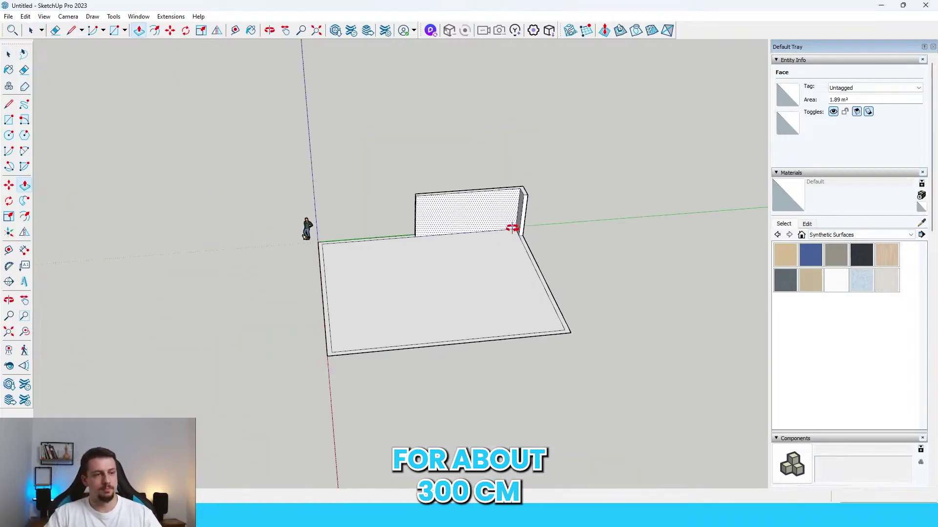
# Step: Open 3D Warehouse and search for "double window"
pyautogui.click(335, 30)
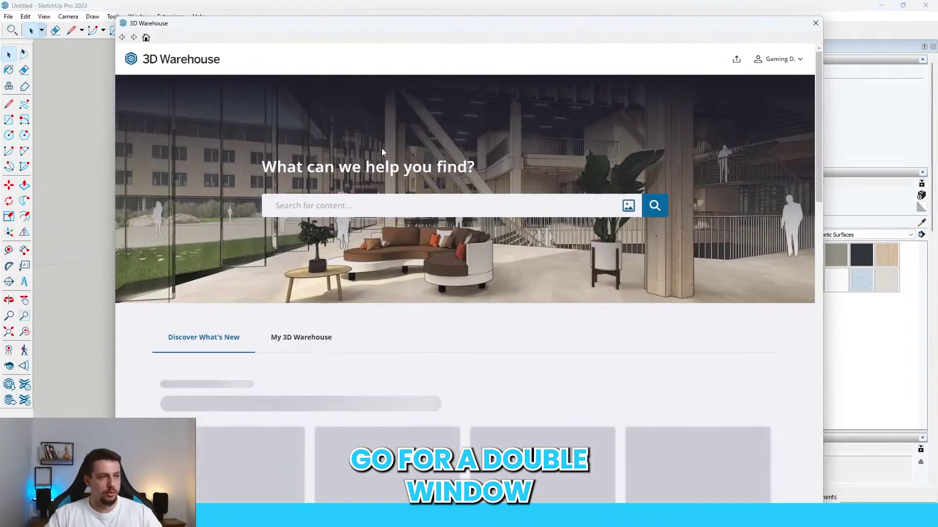
pyautogui.click(372, 196)
pyautogui.write('double window')
pyautogui.press('Return')
# Step: Load the Window_Double_Leaf model directly into the project and place it on the wall strip beside the corner wall
pyautogui.scroll(-5, 552, 348)
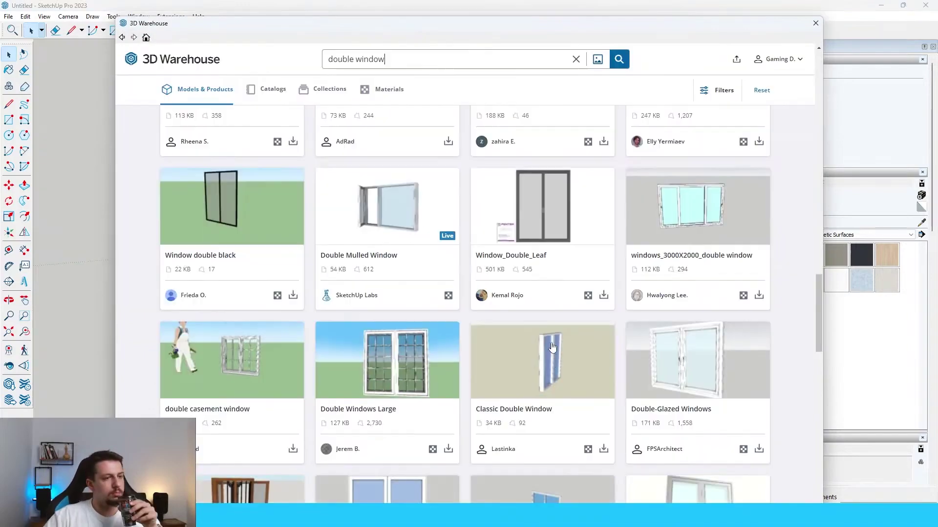
pyautogui.click(604, 297)
pyautogui.click(435, 287)
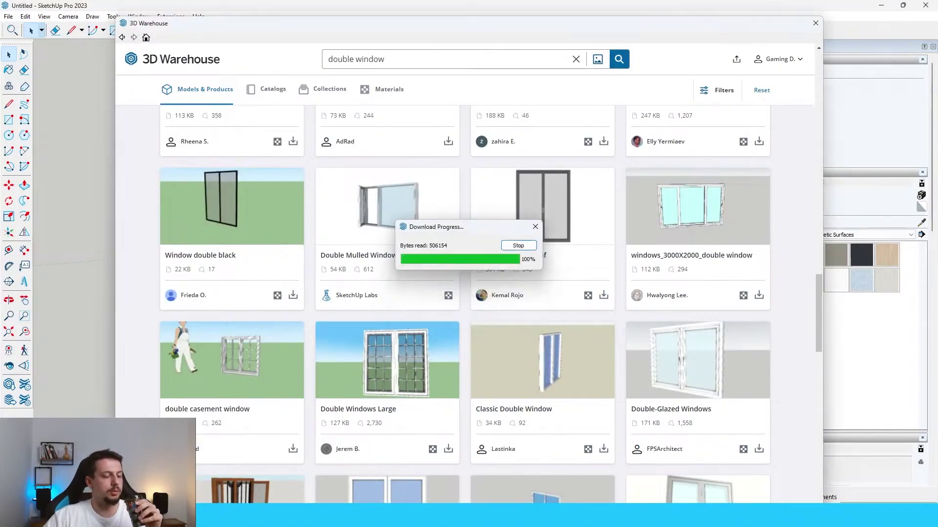
pyautogui.scroll(5, 512, 195)
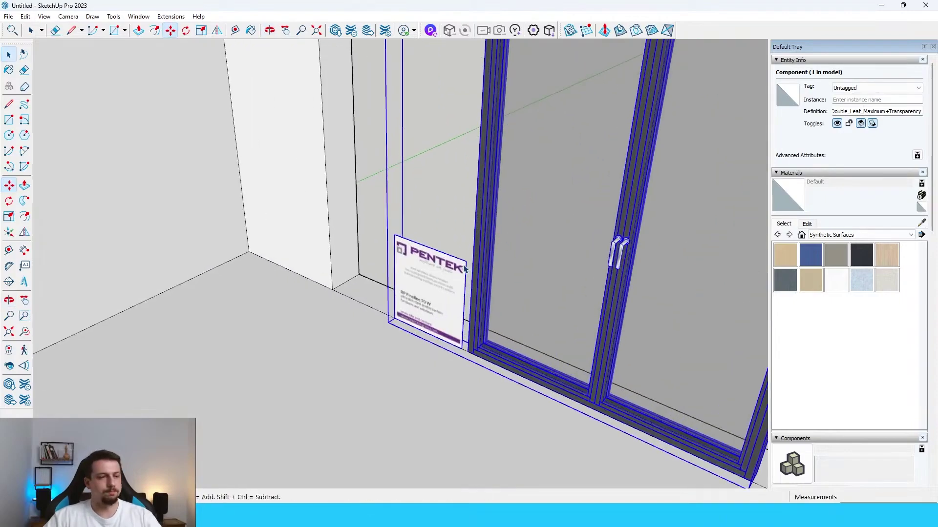
# Step: Delete the Pentek information sign that came with the window model
pyautogui.click(466, 269)
pyautogui.press('Delete')
pyautogui.scroll(-4, 427, 264)
# Step: Move the window by its lower corner against the end of the corner wall and scale it up to the wall height
pyautogui.click(410, 293)
pyautogui.press('m')
pyautogui.scroll(4, 435, 301)
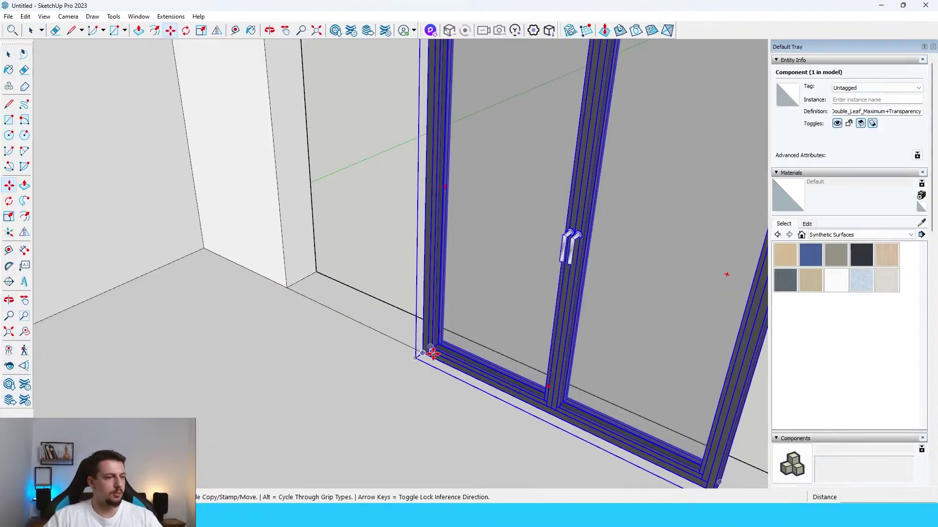
pyautogui.click(431, 353)
pyautogui.scroll(3, 307, 289)
pyautogui.click(292, 245)
pyautogui.scroll(-5, 293, 246)
pyautogui.press('s')
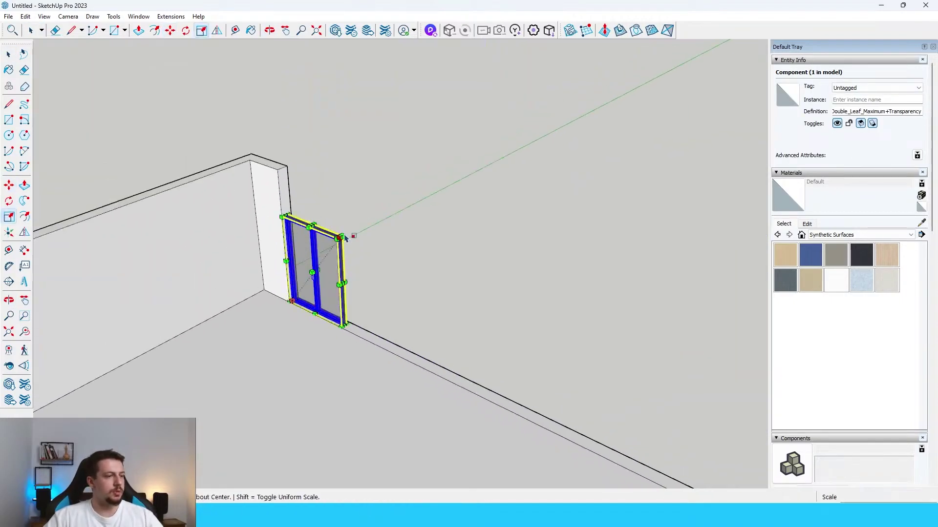
pyautogui.scroll(3, 298, 286)
# Step: Copy the double window along the wall strip so the two units stand directly side by side
pyautogui.press('m')
pyautogui.click(289, 311)
pyautogui.press('ctrl')
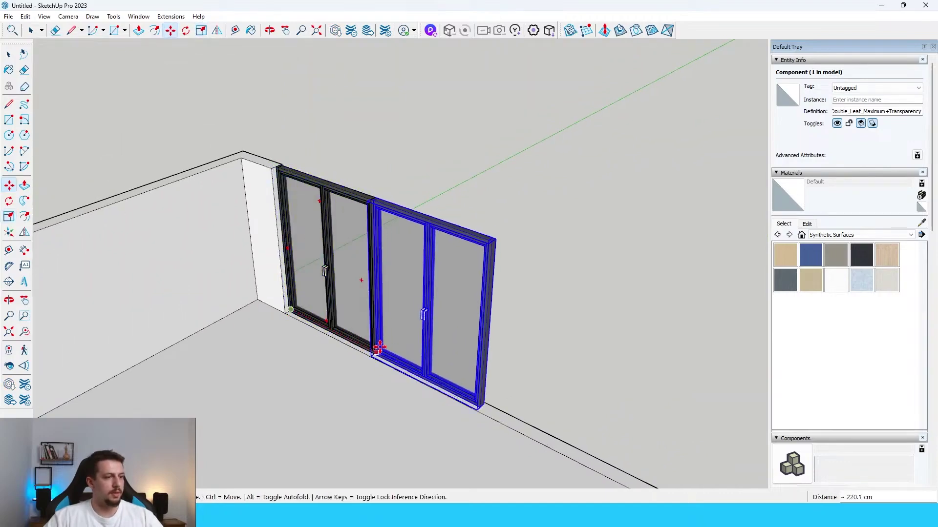
pyautogui.click(378, 355)
# Step: Draw a line across the 25 cm wall strip at the outer end of the second window
pyautogui.scroll(-3, 499, 234)
pyautogui.scroll(5, 471, 389)
pyautogui.press('l')
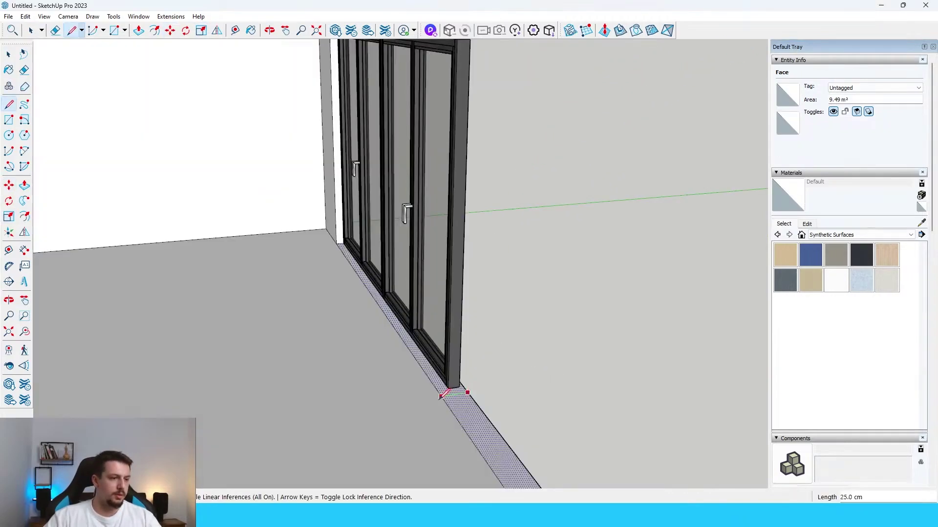
pyautogui.click(441, 395)
# Step: Extrude the remaining wall strip up to the height of the existing corner wall
pyautogui.press('space')
pyautogui.scroll(-2, 477, 411)
pyautogui.press('p')
pyautogui.click(476, 411)
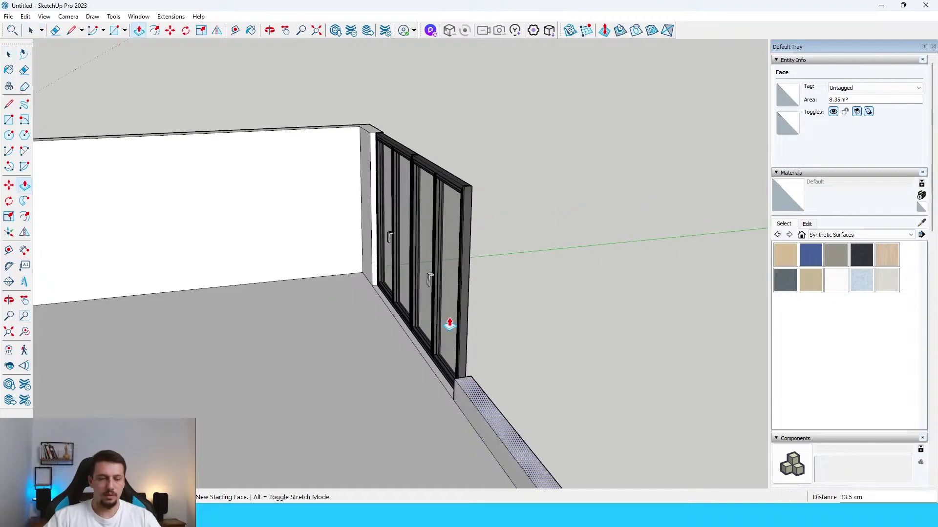
pyautogui.scroll(-3, 691, 363)
# Step: Select all connected wall and floor geometry and make it a group
pyautogui.moveTo(607, 322); pyautogui.dragTo(613, 454, button='middle')
pyautogui.press('space')
pyautogui.tripleClick(553, 358)
pyautogui.rightClick(553, 357)
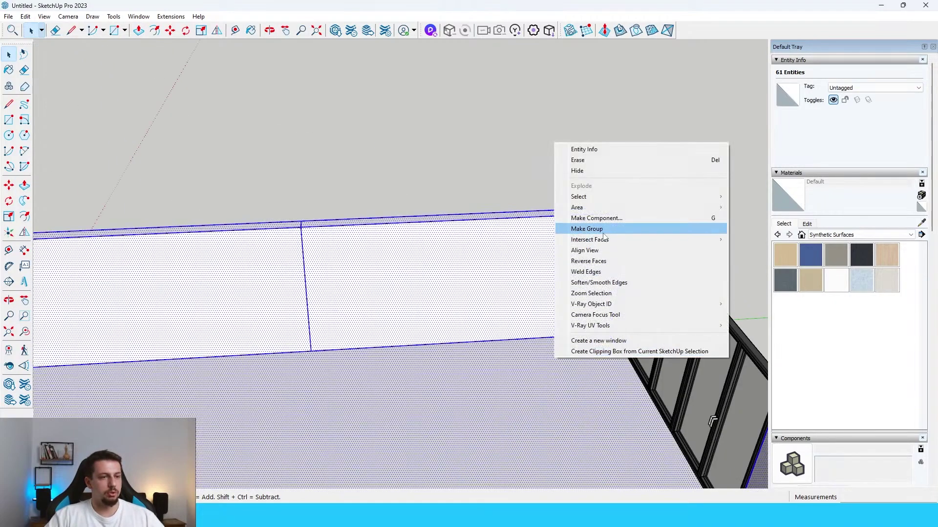
pyautogui.click(603, 230)
pyautogui.scroll(-2, 607, 335)
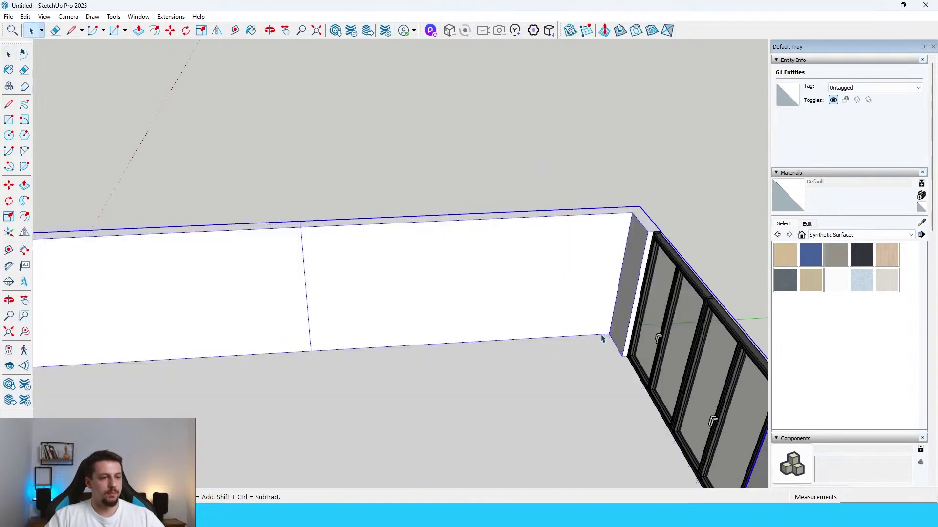
# Step: Draw a 400 × 60 cm rectangle on the floor along the back wall, starting from the corner next to the windows
pyautogui.press('r')
pyautogui.click(609, 335)
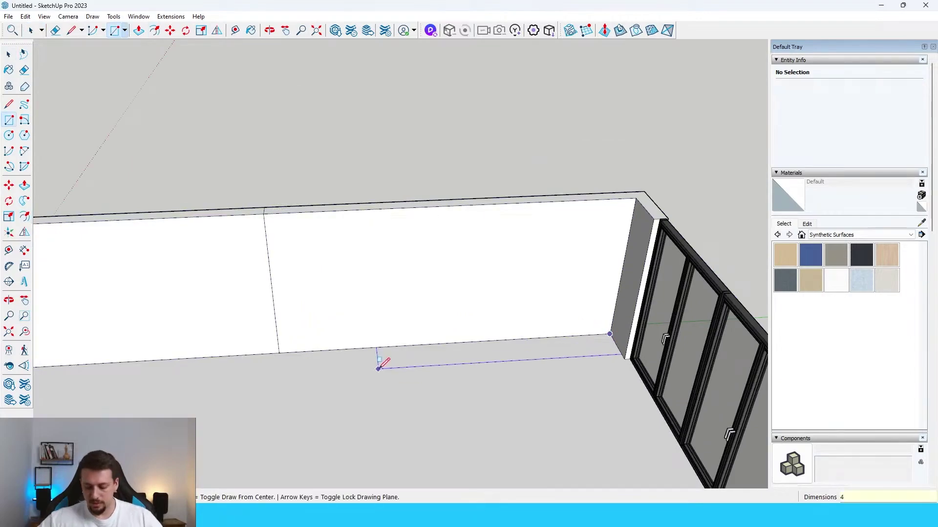
pyautogui.write('00,60')
pyautogui.press('Return')
# Step: Extrude the floor rectangle 10 cm upward as the cabinet plinth
pyautogui.press('space')
pyautogui.click(473, 353)
pyautogui.scroll(3, 486, 351)
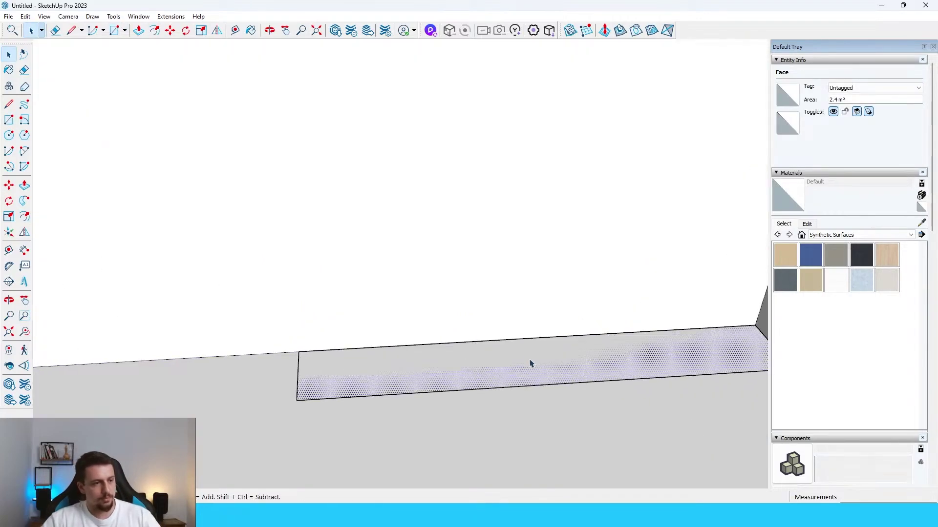
pyautogui.press('p')
pyautogui.click(536, 366)
pyautogui.write('10')
pyautogui.press('Return')
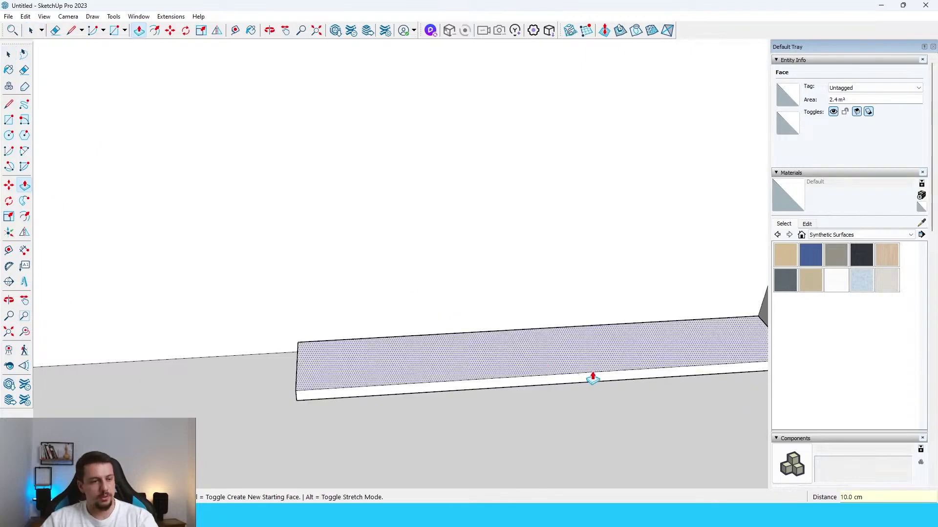
# Step: Push the plinth's long front face inward by 5 cm
pyautogui.scroll(2, 603, 373)
pyautogui.press('space')
pyautogui.click(611, 384)
pyautogui.press('p')
pyautogui.click(610, 384)
pyautogui.write('5')
pyautogui.press('Return')
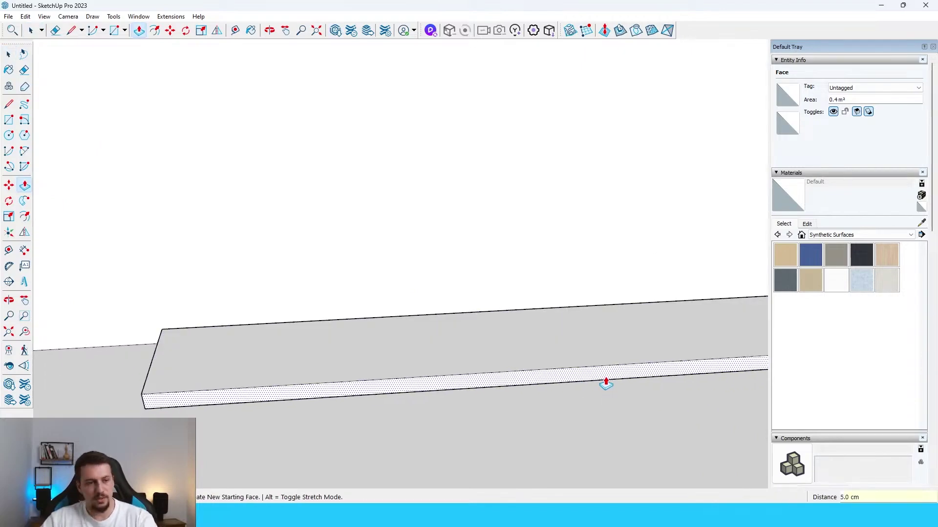
# Step: Select the whole plinth and make it a group
pyautogui.scroll(-3, 606, 379)
pyautogui.press('space')
pyautogui.tripleClick(511, 373)
pyautogui.rightClick(511, 373)
pyautogui.click(544, 244)
# Step: Draw a rectangle over the full length of the plinth's top, projecting past its recessed front face
pyautogui.moveTo(550, 247); pyautogui.dragTo(429, 345, button='middle')
pyautogui.press('r')
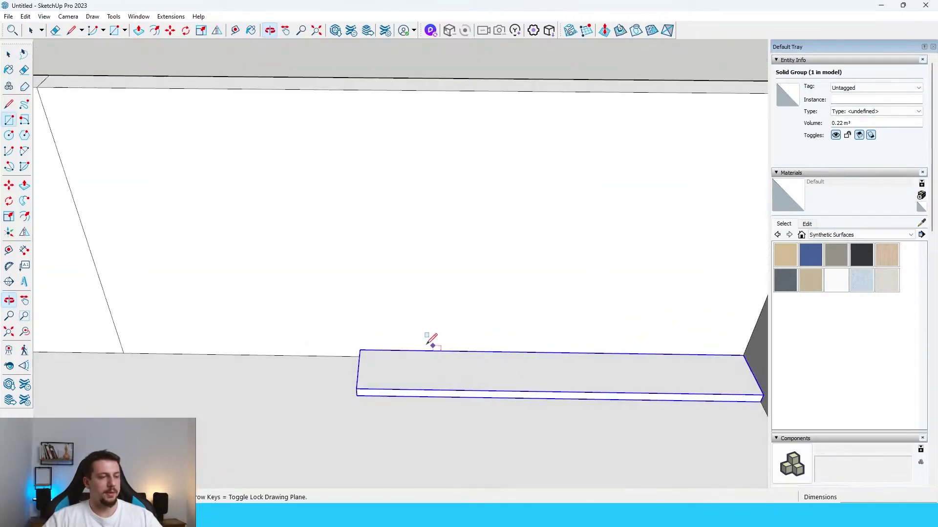
pyautogui.click(360, 349)
pyautogui.scroll(-3, 264, 346)
pyautogui.scroll(3, 584, 359)
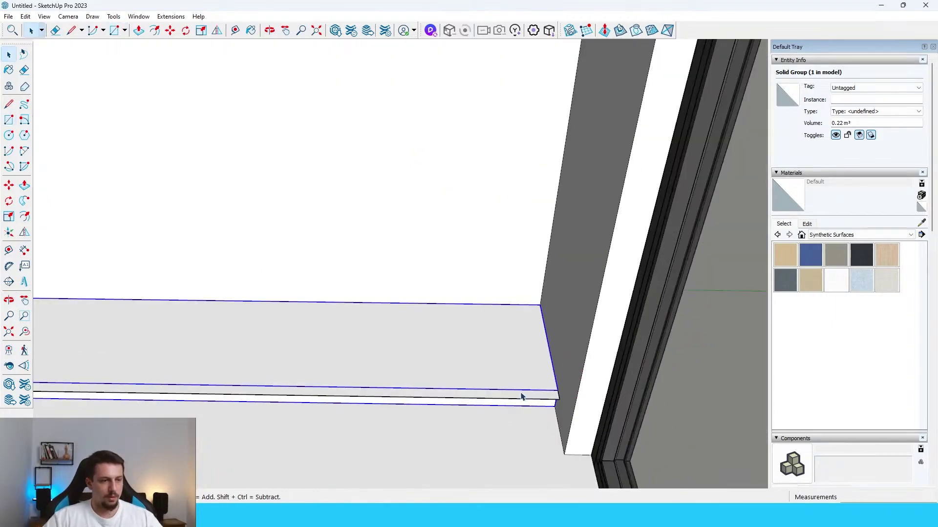
# Step: Extrude the rectangle above the plinth 80 cm upward and group the resulting cabinet body
pyautogui.click(530, 396)
pyautogui.press('p')
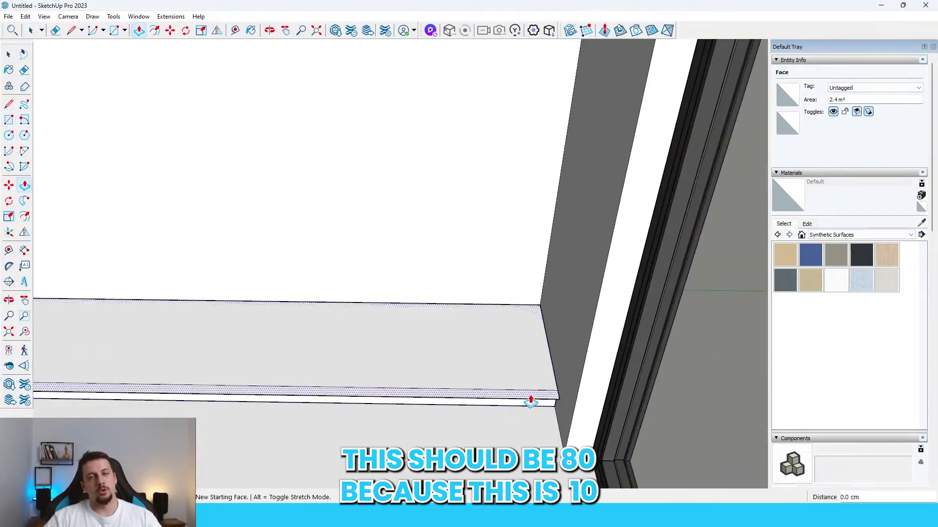
pyautogui.click(531, 400)
pyautogui.write('80')
pyautogui.press('Return')
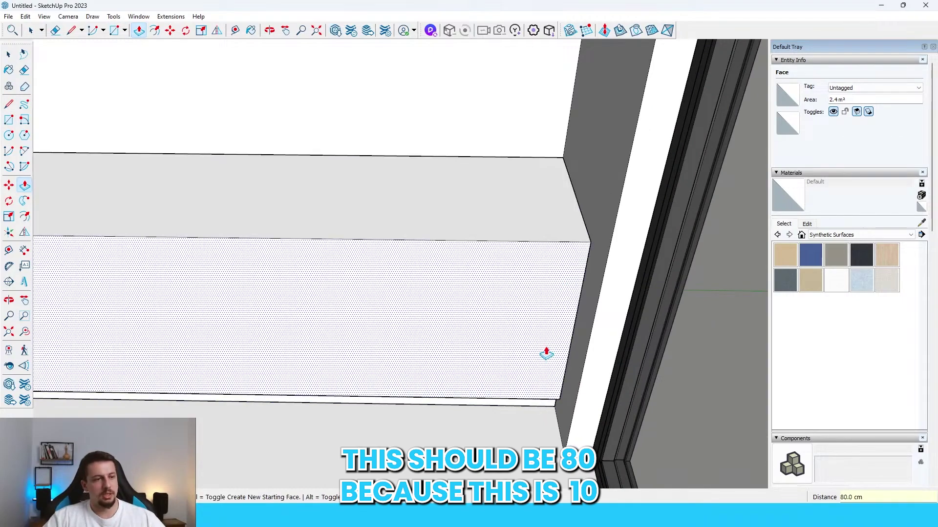
pyautogui.scroll(-3, 576, 275)
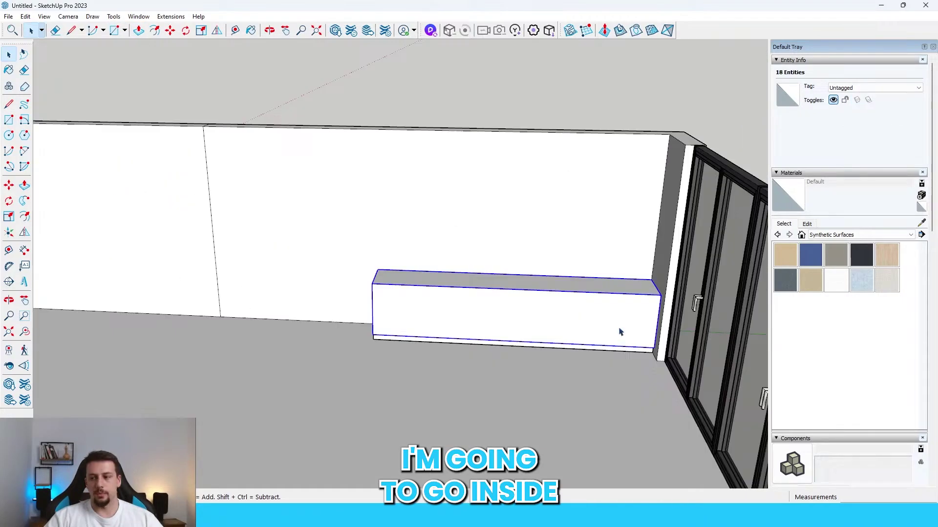
pyautogui.hotkey('ctrl', 'g')
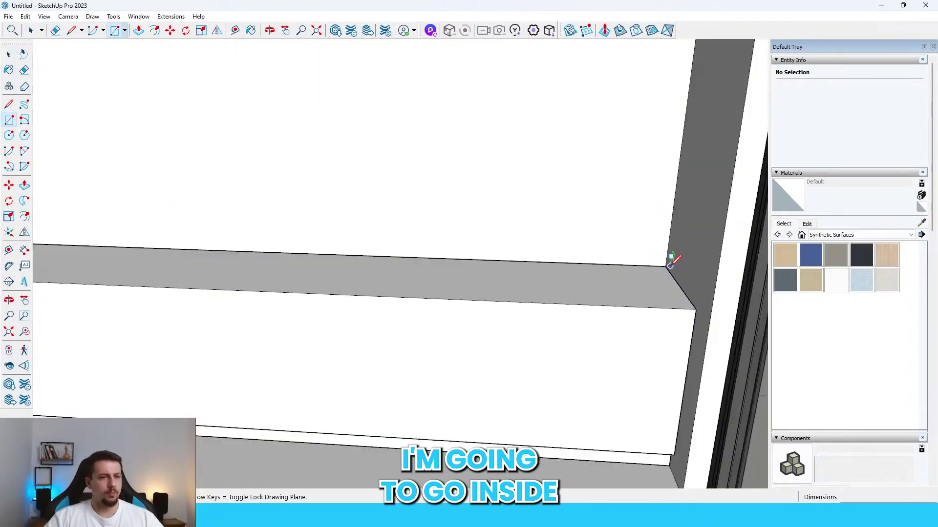
# Step: Draw a rectangle covering the cabinet body's top and extrude it 5 cm upward as the countertop
pyautogui.click(670, 265)
pyautogui.scroll(-5, 309, 255)
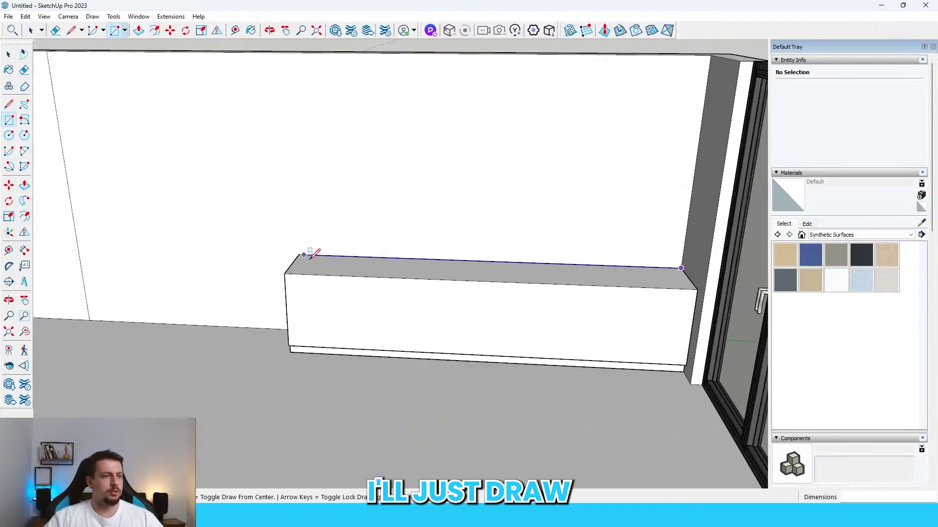
pyautogui.scroll(5, 256, 287)
pyautogui.click(239, 294)
pyautogui.press('p')
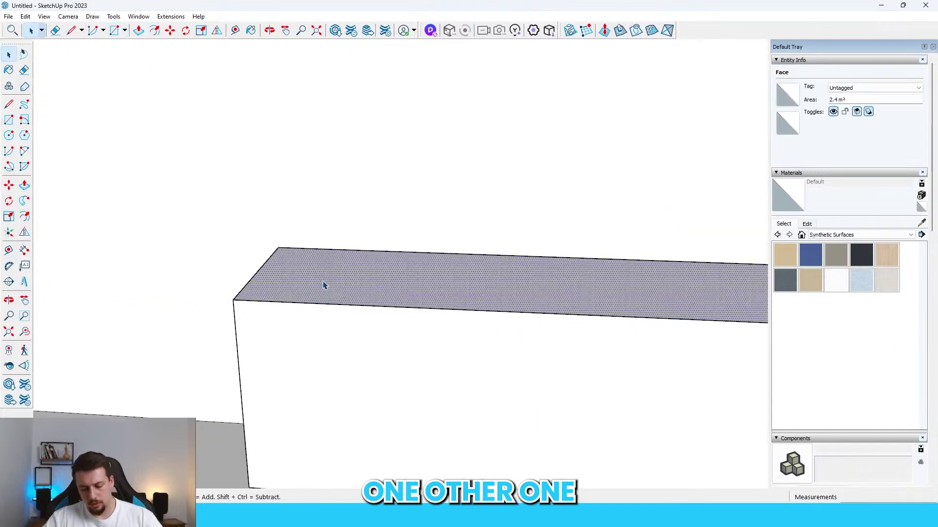
pyautogui.click(322, 285)
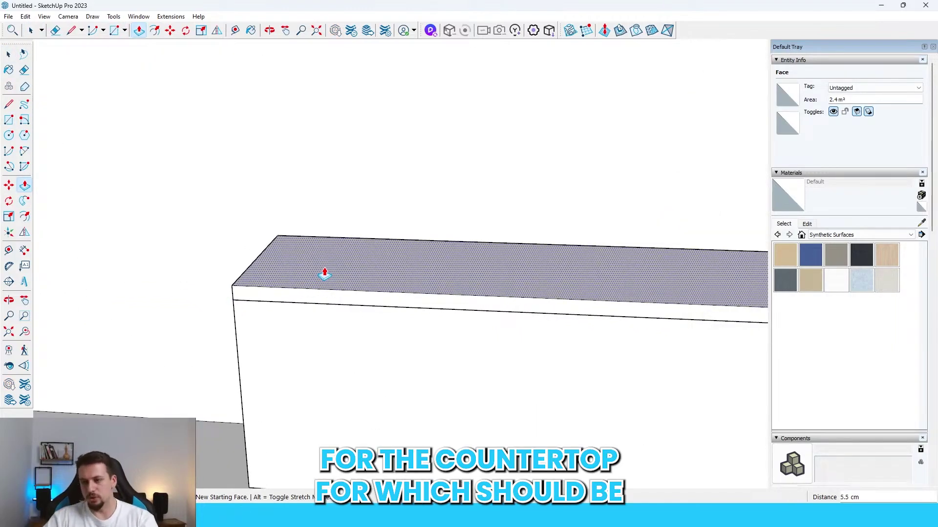
pyautogui.write('5')
pyautogui.press('Return')
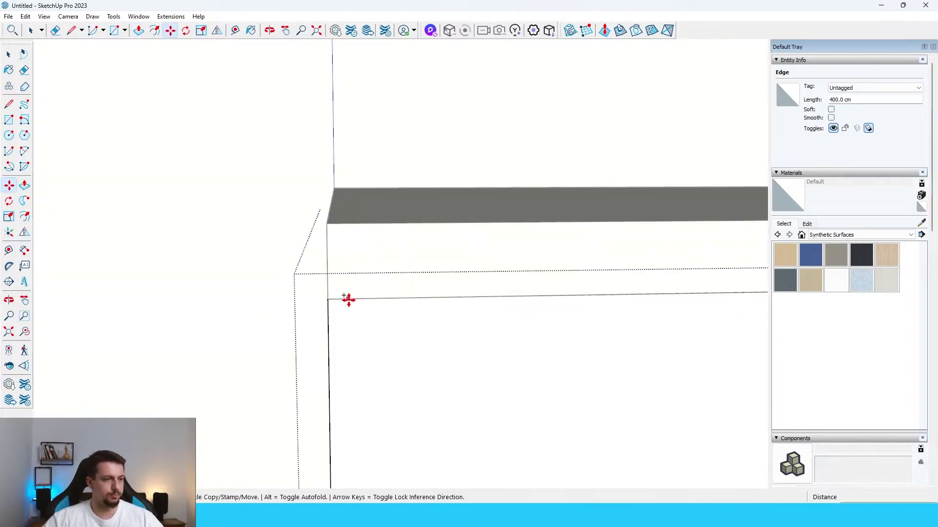
# Step: Copy the upper front edge of the cabinet body 1.5 cm downward
pyautogui.click(348, 299)
pyautogui.press('ctrl')
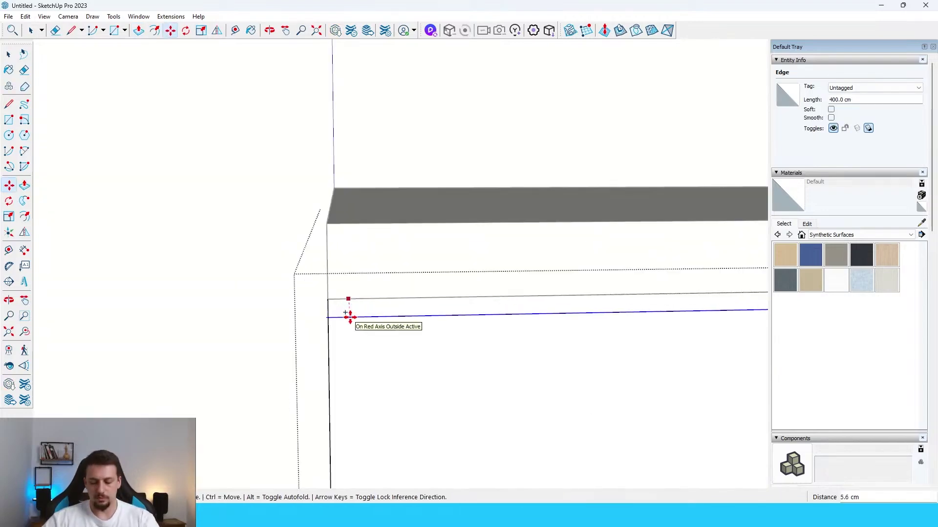
pyautogui.write('1.5')
pyautogui.press('Return')
# Step: Draw a horizontal line across the cabinet front between the midpoints of its two side edges
pyautogui.scroll(-10, 225, 410)
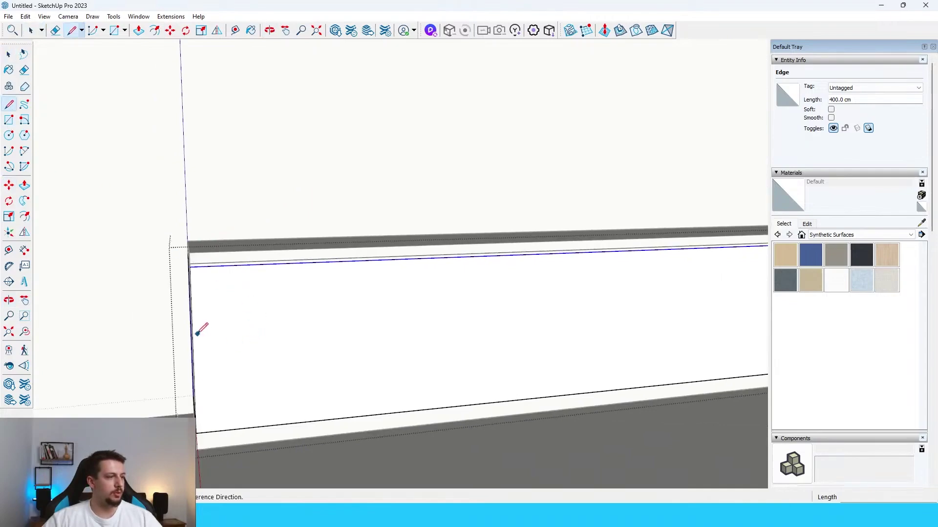
pyautogui.click(197, 333)
pyautogui.scroll(-3, 488, 318)
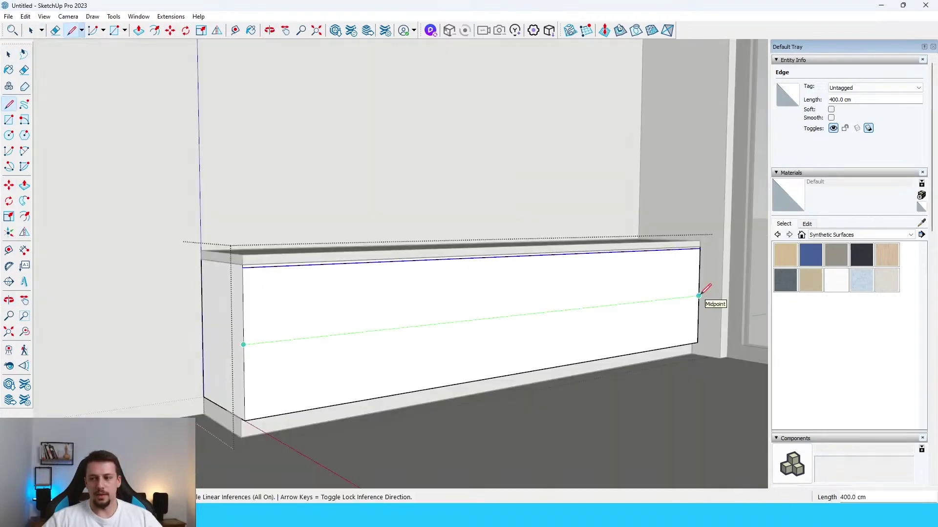
pyautogui.click(698, 296)
# Step: Copy the cabinet front's horizontal middle line a small distance upward to form a narrow gap
pyautogui.press('space')
pyautogui.click(322, 337)
pyautogui.scroll(5, 322, 337)
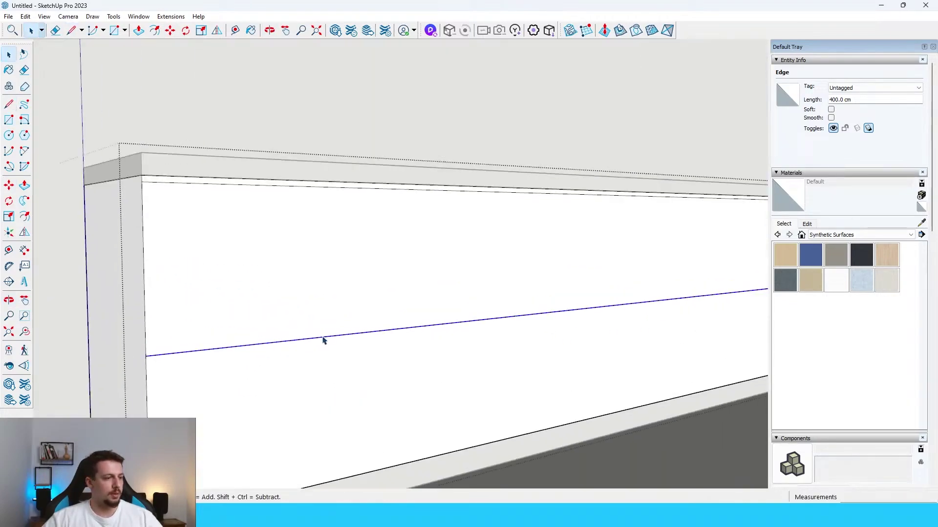
pyautogui.press('m')
pyautogui.click(323, 335)
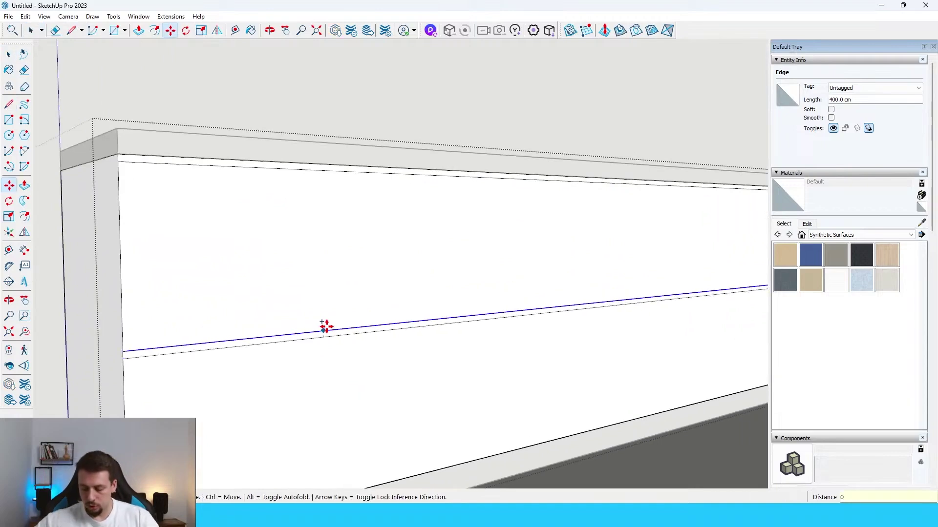
pyautogui.press('Return')
pyautogui.press('space')
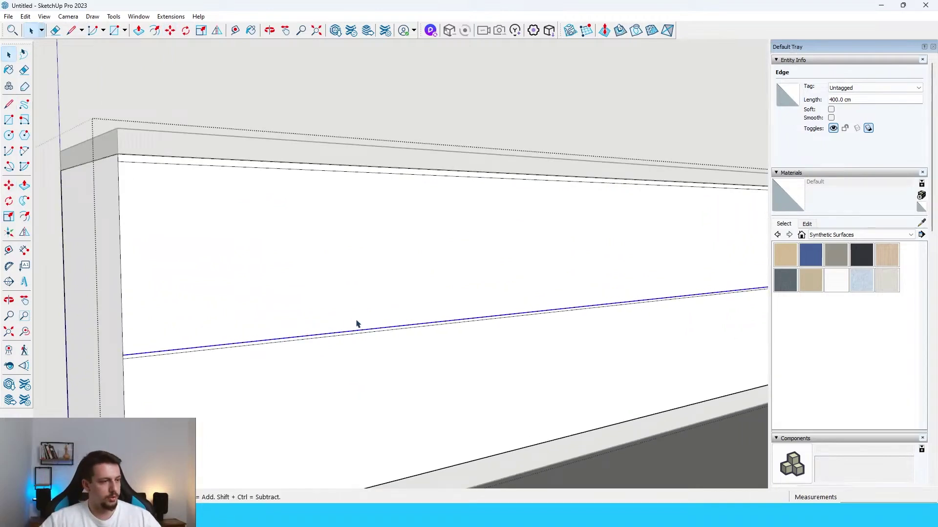
# Step: Copy the cabinet front's original horizontal middle line 0.75 cm downward
pyautogui.scroll(2, 358, 323)
pyautogui.click(366, 333)
pyautogui.press('m')
pyautogui.click(367, 336)
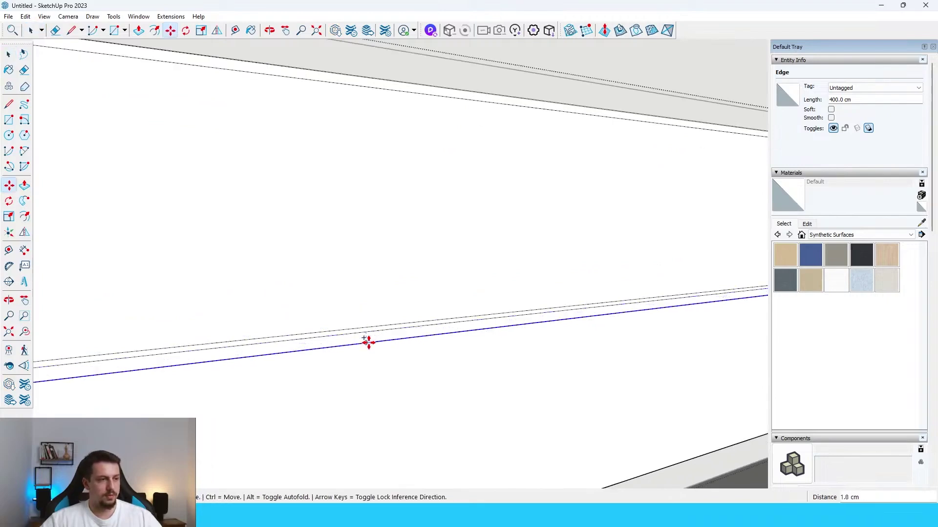
pyautogui.write('0.75')
pyautogui.press('Return')
pyautogui.press('space')
# Step: Delete the original middle line between its two offset copies, leaving a single gap face
pyautogui.click(373, 332)
pyautogui.press('Delete')
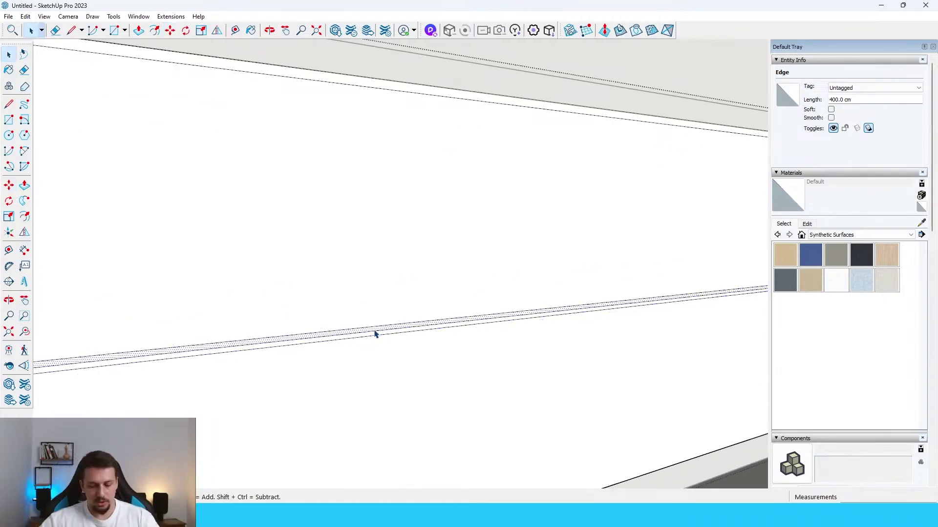
pyautogui.click(375, 333)
# Step: Draw a rectangle about 80 cm wide on the upper front, from its outer upper corner down to the middle gap
pyautogui.scroll(-8, 375, 334)
pyautogui.moveTo(380, 344); pyautogui.dragTo(382, 343, button='middle')
pyautogui.press('space')
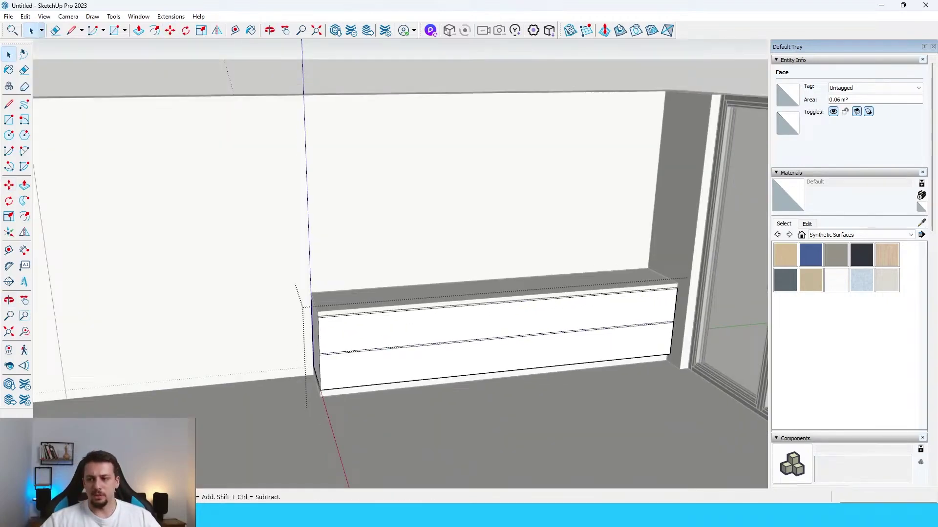
pyautogui.scroll(5, 329, 324)
pyautogui.press('r')
pyautogui.click(291, 298)
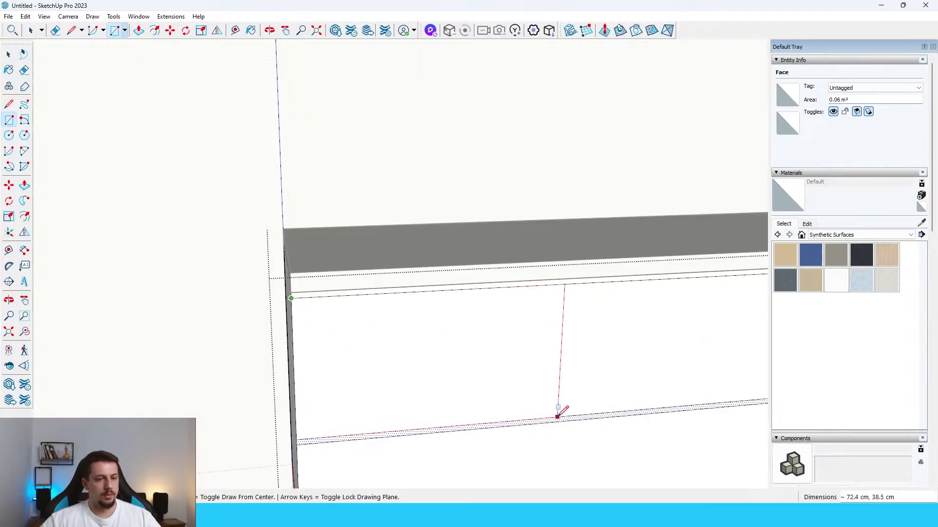
pyautogui.click(586, 414)
# Step: Copy the new front panel sideways by its own width so that the two panels adjoin
pyautogui.press('m')
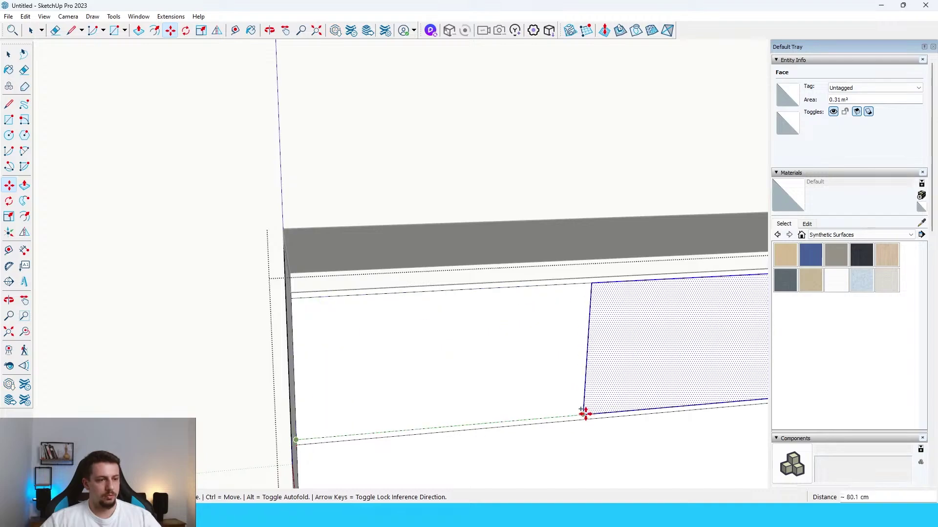
pyautogui.scroll(3, 632, 381)
pyautogui.scroll(2, 632, 381)
pyautogui.press('space')
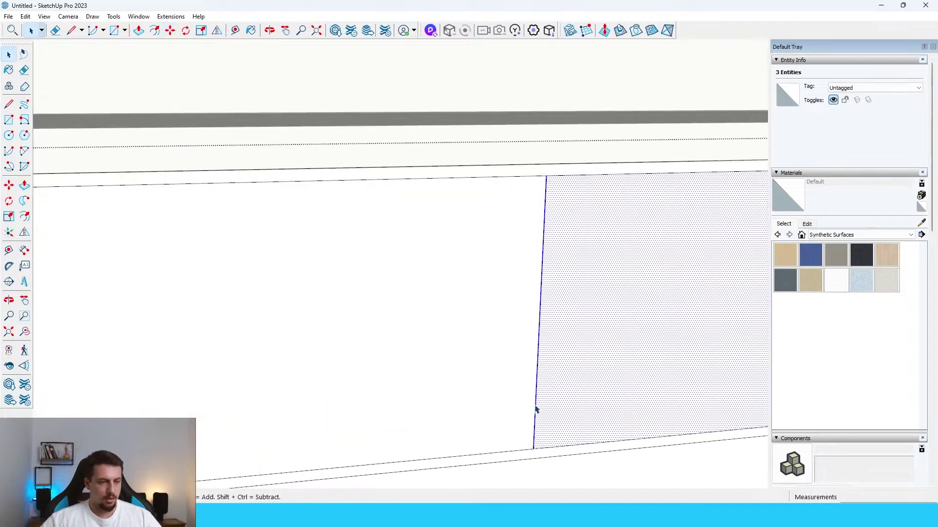
# Step: Copy the vertical dividing edge between the two upper panels 0.75 cm to the right
pyautogui.click(535, 410)
pyautogui.press('m')
pyautogui.click(534, 404)
pyautogui.write('0.7')
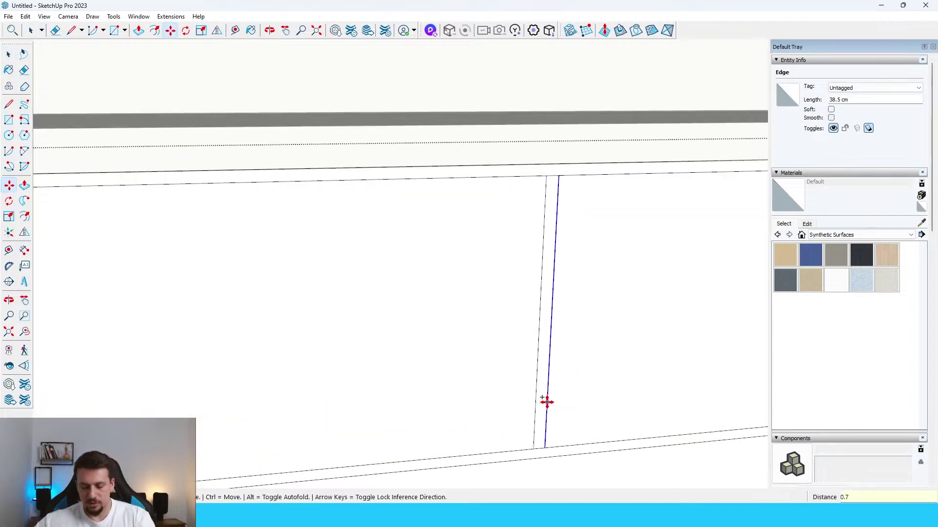
pyautogui.write('5')
pyautogui.press('Return')
pyautogui.press('space')
# Step: Copy the same vertical dividing edge 0.75 cm to the left
pyautogui.click(537, 396)
pyautogui.press('m')
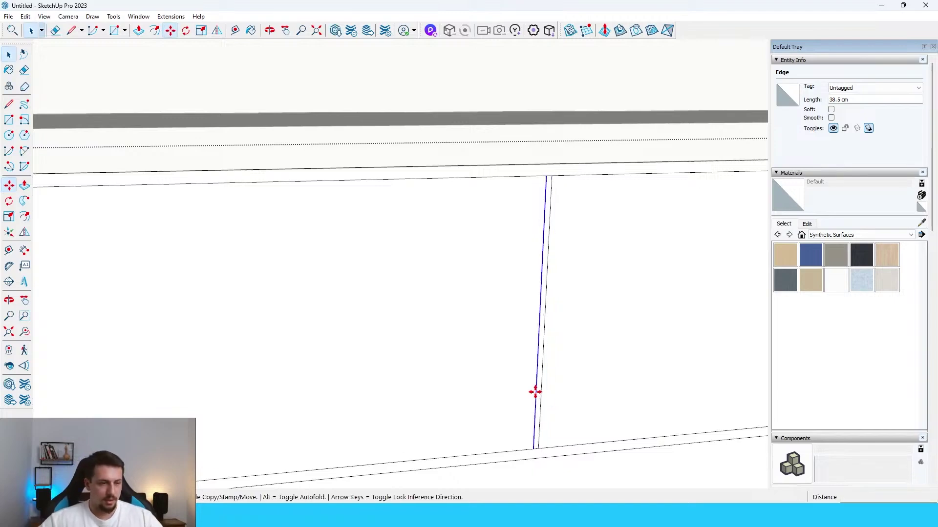
pyautogui.press('ctrl')
pyautogui.click(532, 392)
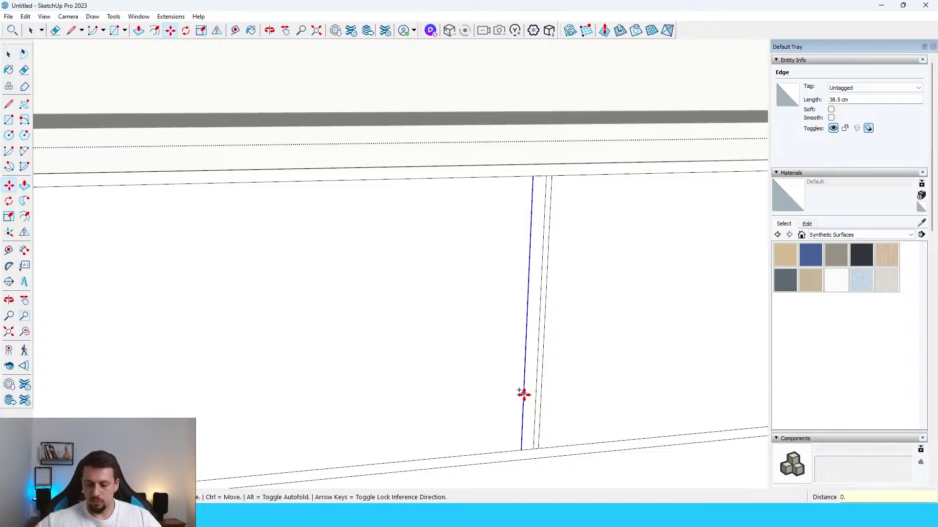
pyautogui.press('space')
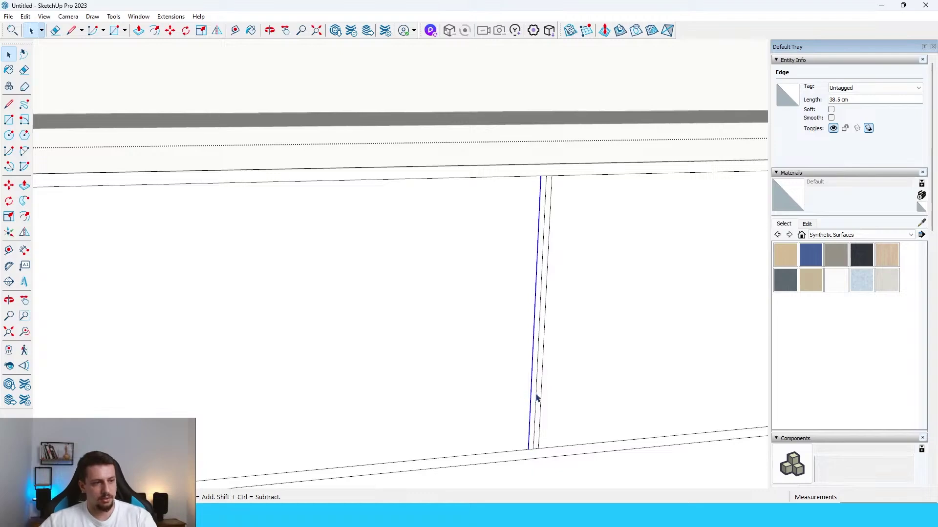
# Step: Delete the central dividing edge and the short edges at the vertical gap's ends so it merges with the horizontal gaps
pyautogui.click(535, 395)
pyautogui.press('Delete')
pyautogui.click(533, 447)
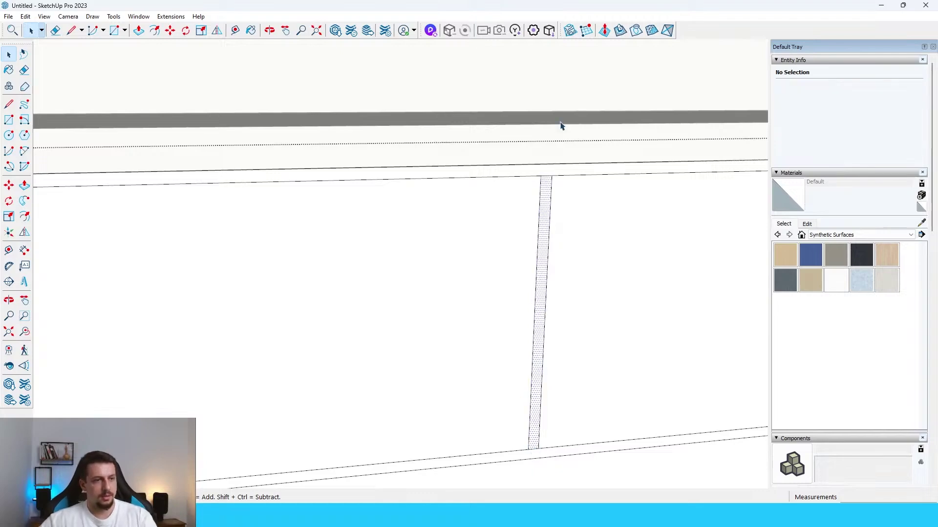
pyautogui.click(536, 452)
pyautogui.click(548, 179)
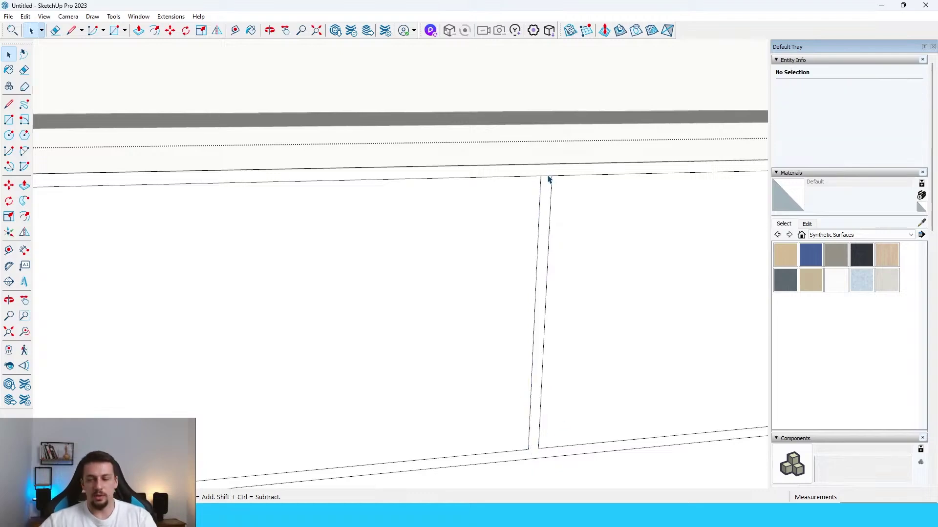
pyautogui.press('Delete')
# Step: Push the connected gap face 2 cm into the cabinet front and pull it back out to a 1 cm depth
pyautogui.scroll(-6, 548, 187)
pyautogui.moveTo(548, 186); pyautogui.dragTo(402, 383, button='middle')
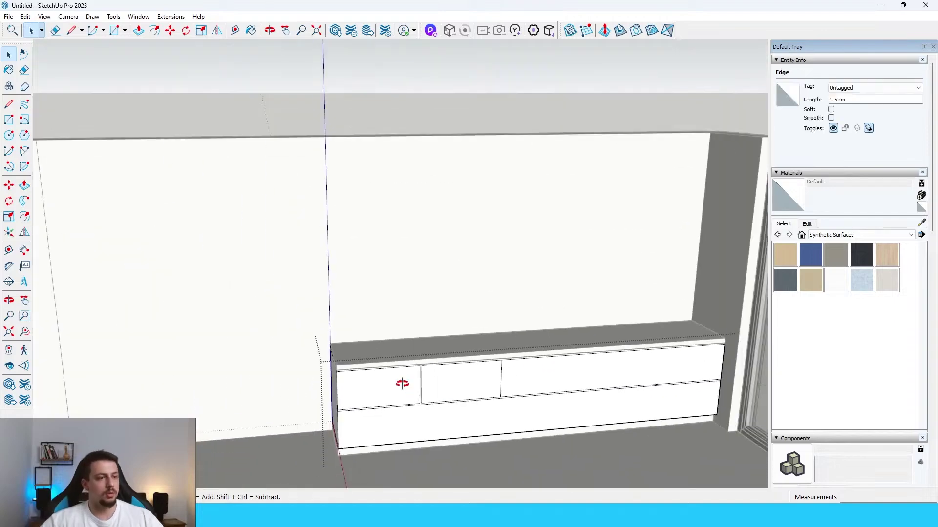
pyautogui.scroll(4, 502, 395)
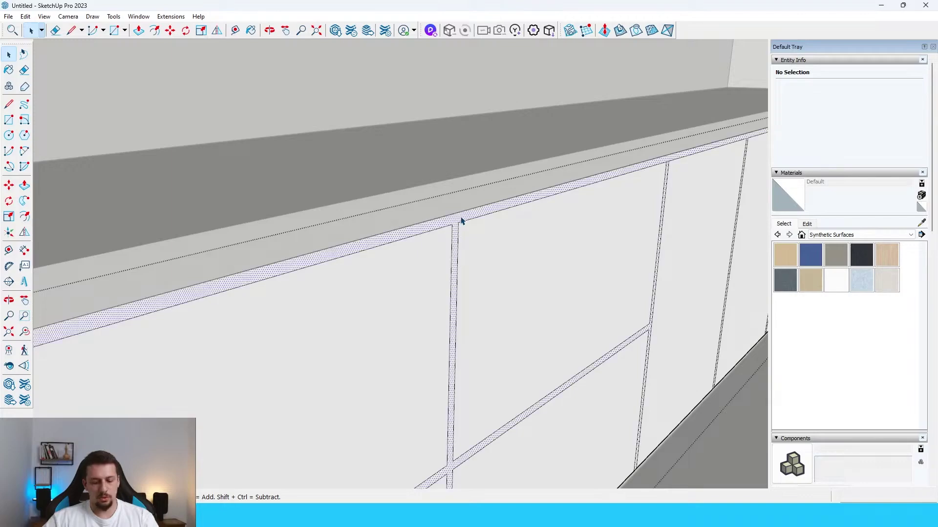
pyautogui.click(461, 220)
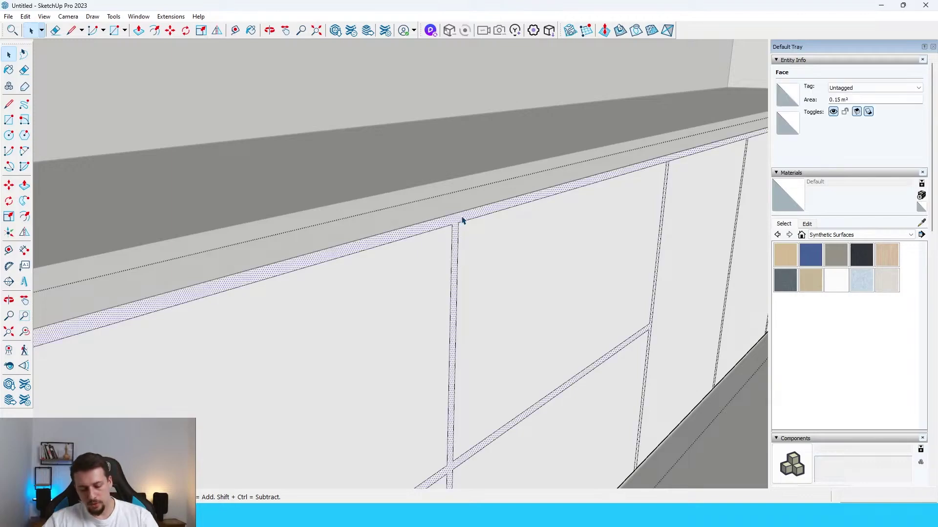
pyautogui.press('p')
pyautogui.click(455, 220)
pyautogui.press('Return')
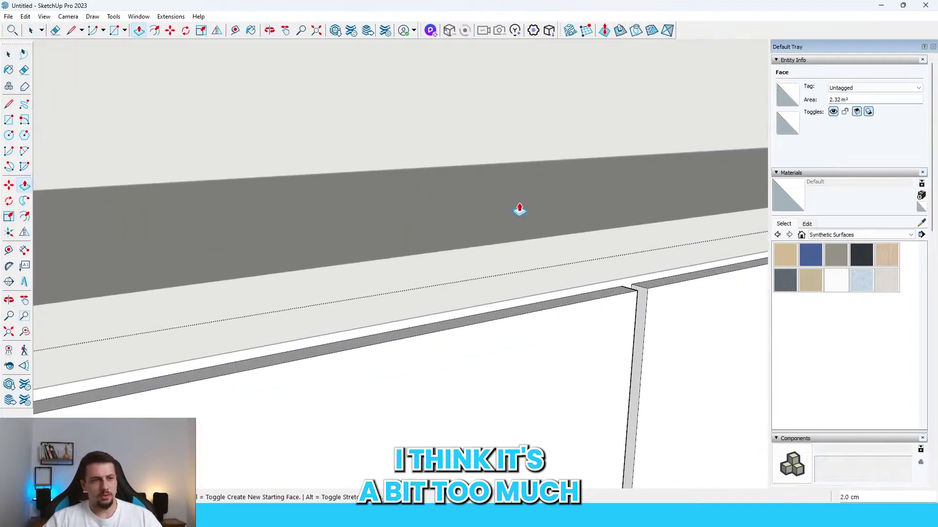
pyautogui.click(605, 263)
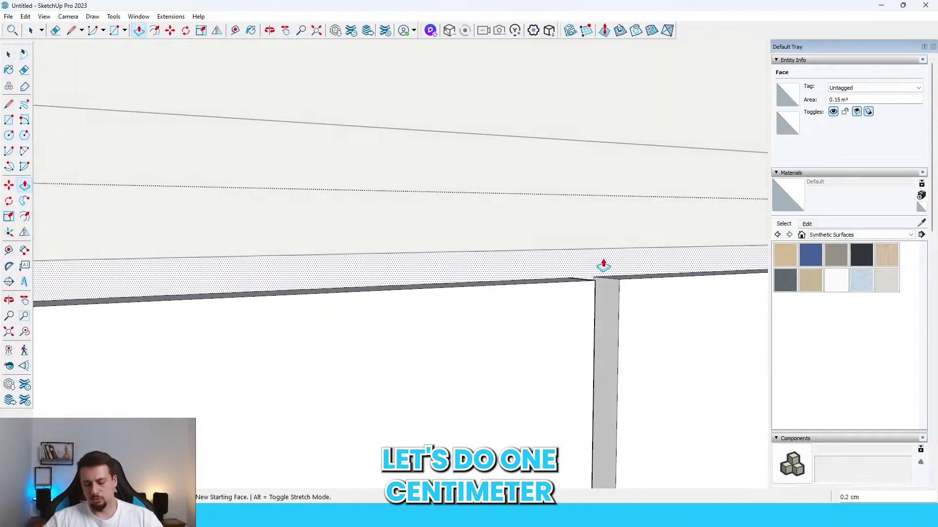
pyautogui.press('Return')
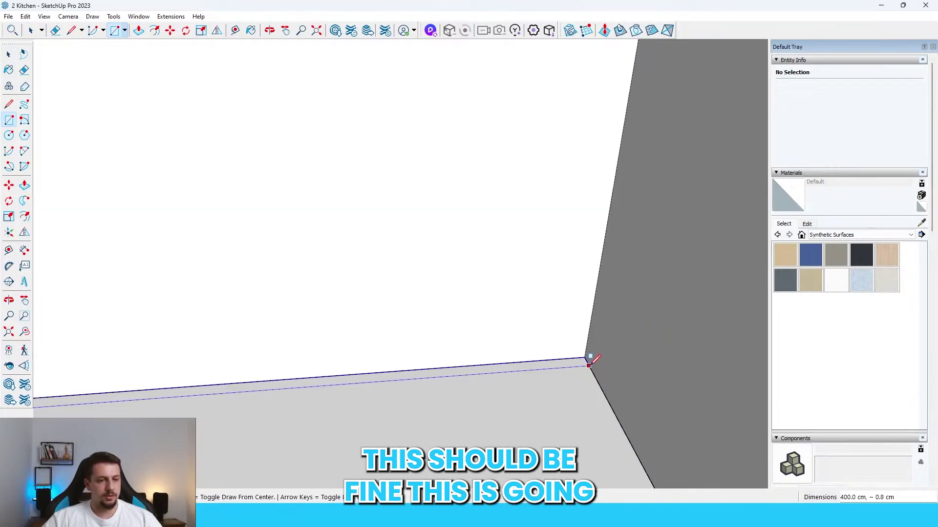
# Step: Draw a 400 cm long, 1 cm deep strip along the countertop's rear edge and extrude it 90 cm upward as the backsplash
pyautogui.click(590, 364)
pyautogui.press('space')
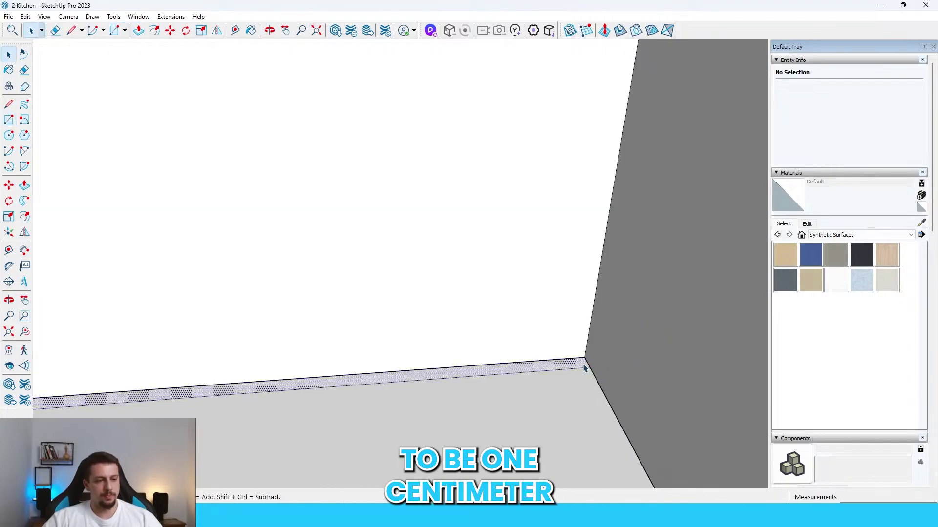
pyautogui.click(585, 368)
pyautogui.press('p')
pyautogui.scroll(-4, 583, 367)
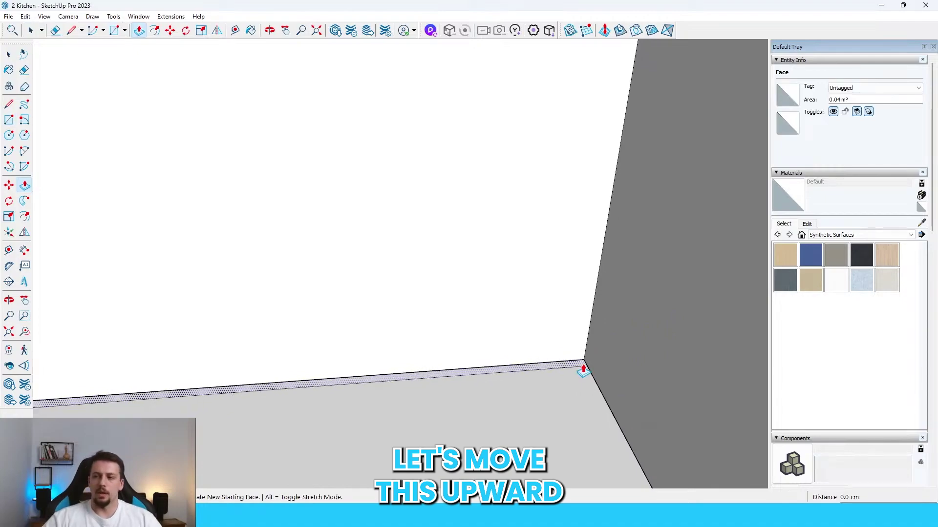
pyautogui.click(583, 371)
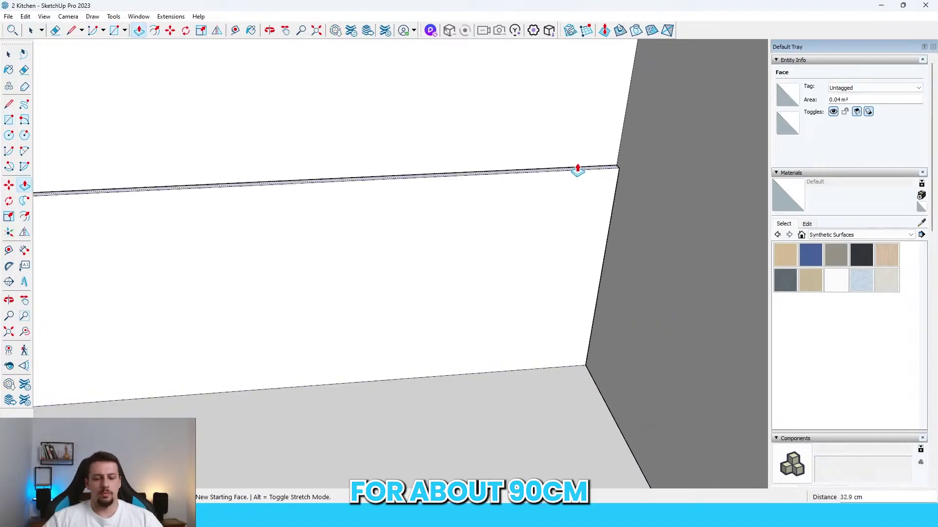
pyautogui.write('90')
pyautogui.press('Return')
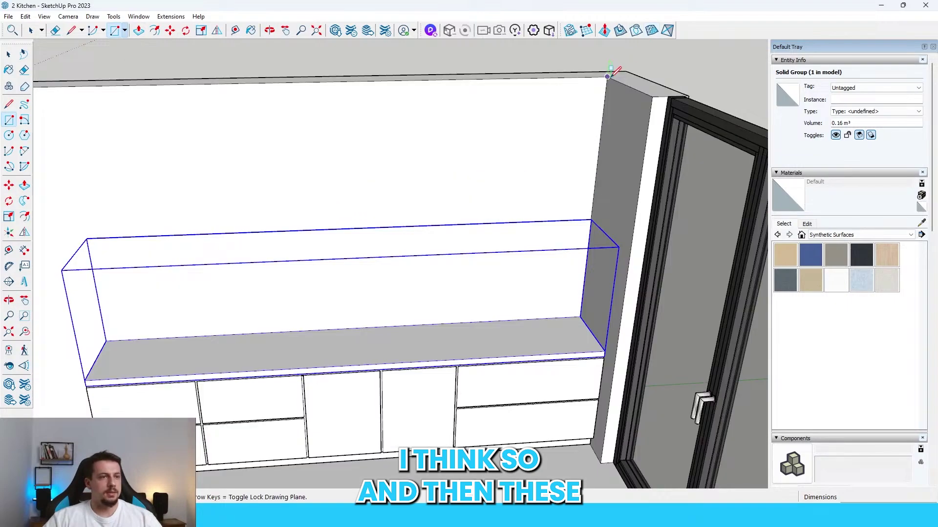
# Step: Draw a 400 by 115 cm rectangle on the upper part of the kitchen wall and extrude it 30 cm as the wall cabinet
pyautogui.click(607, 77)
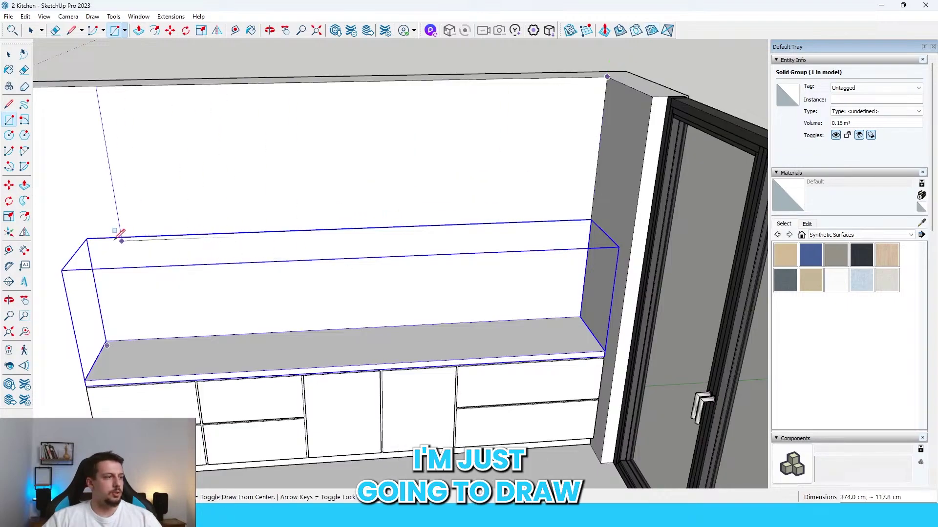
pyautogui.click(87, 239)
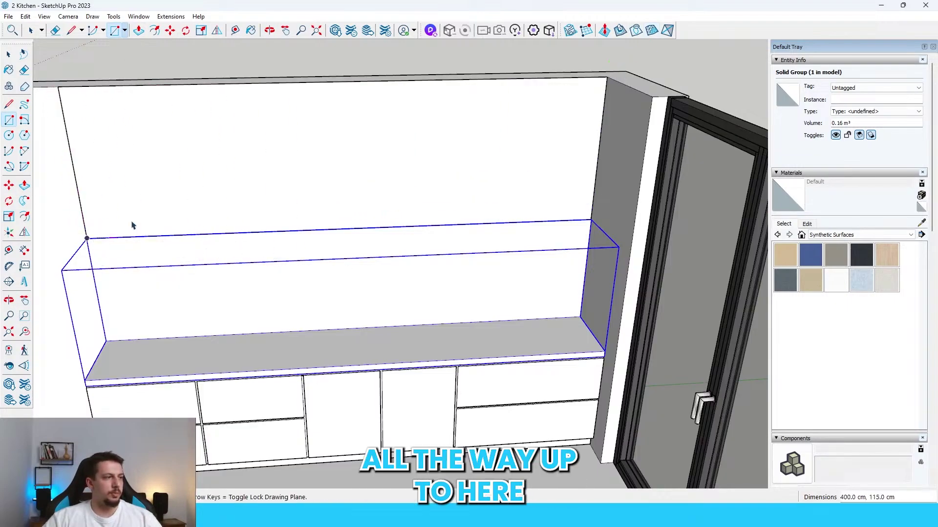
pyautogui.press('p')
pyautogui.click(376, 188)
pyautogui.write('30')
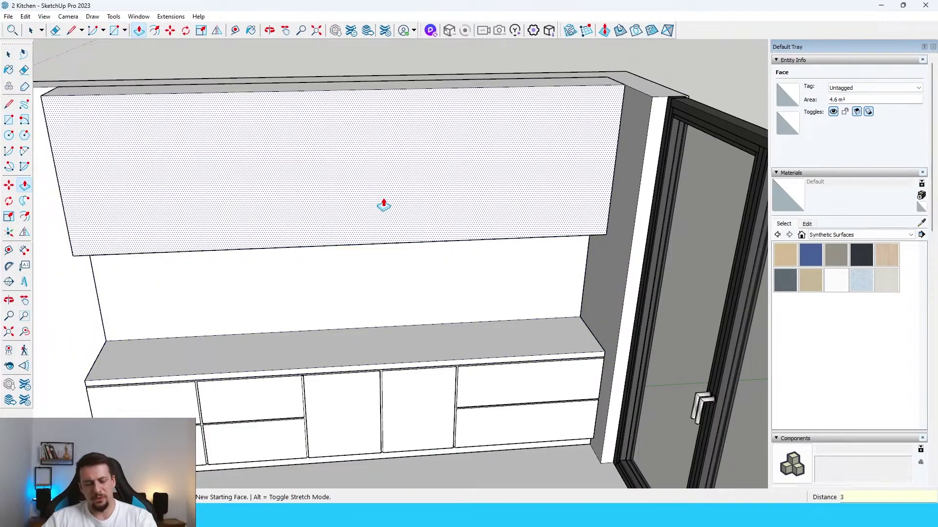
pyautogui.press('Return')
# Step: Copy the first door face of the wall cabinet about 80 cm sideways so that it adjoins the original
pyautogui.moveTo(400, 211); pyautogui.dragTo(502, 165, button='middle')
pyautogui.press('space')
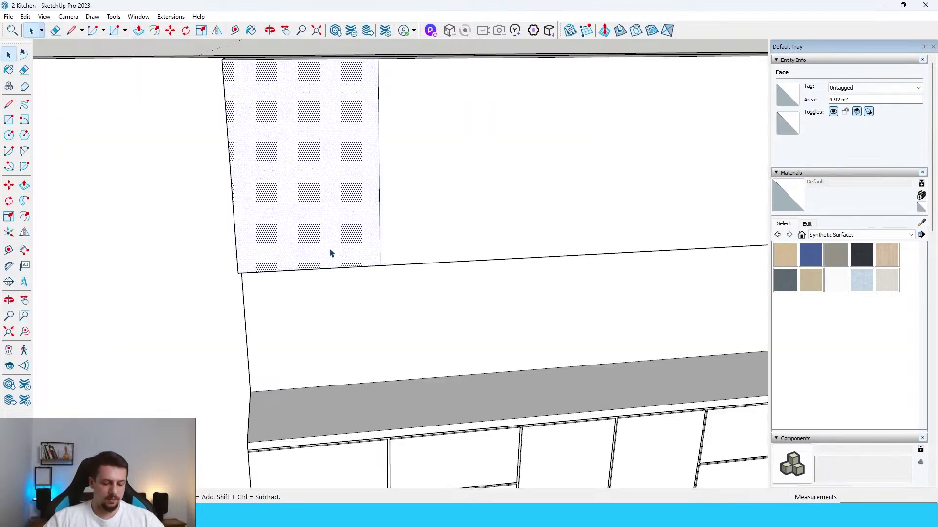
pyautogui.press('m')
pyautogui.click(237, 273)
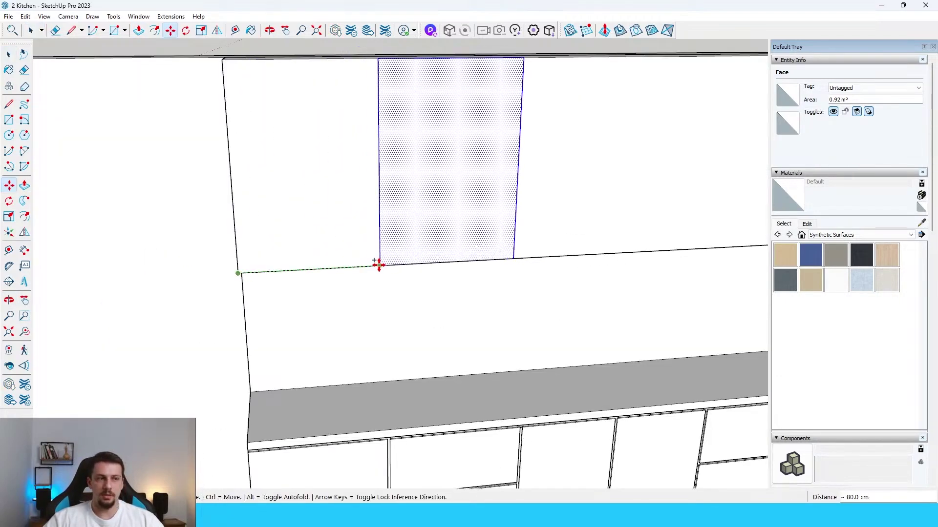
pyautogui.click(379, 264)
pyautogui.scroll(-2, 488, 275)
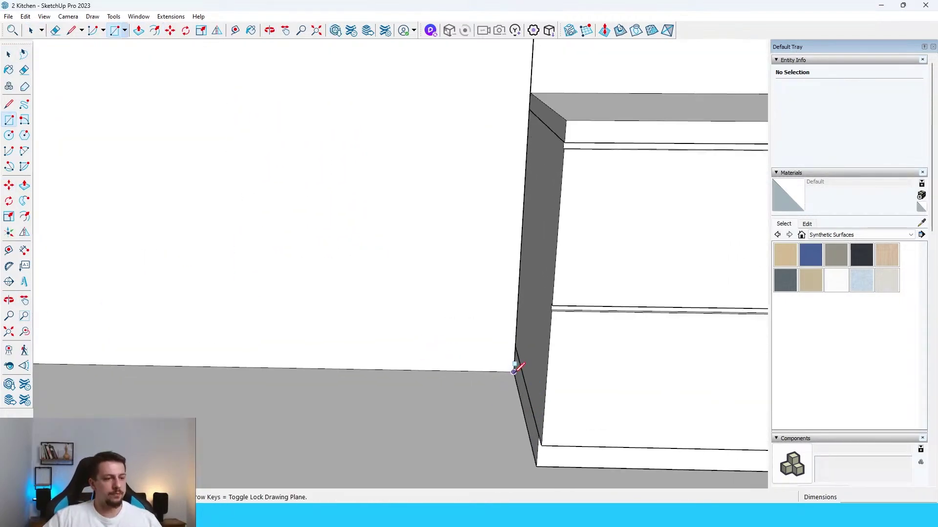
# Step: Draw a narrow rectangle on the floor from the wall corner beside the base cabinet, projecting into the room
pyautogui.click(513, 373)
pyautogui.scroll(-6, 466, 297)
pyautogui.moveTo(463, 303); pyautogui.dragTo(460, 398, button='middle')
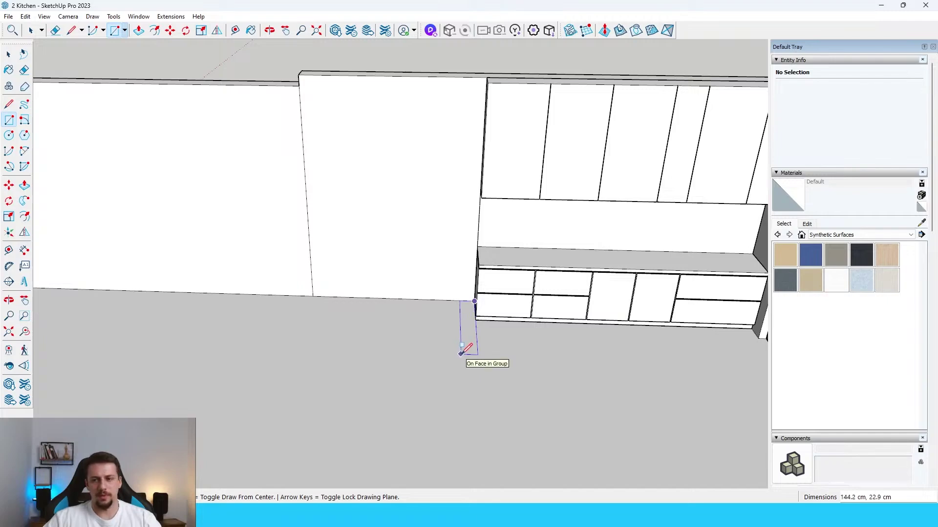
pyautogui.click(460, 354)
# Step: Extrude the narrow floor rectangle upward to wall height as a partition beside the kitchen cabinets
pyautogui.press('space')
pyautogui.press('p')
pyautogui.scroll(1, 469, 339)
pyautogui.click(468, 339)
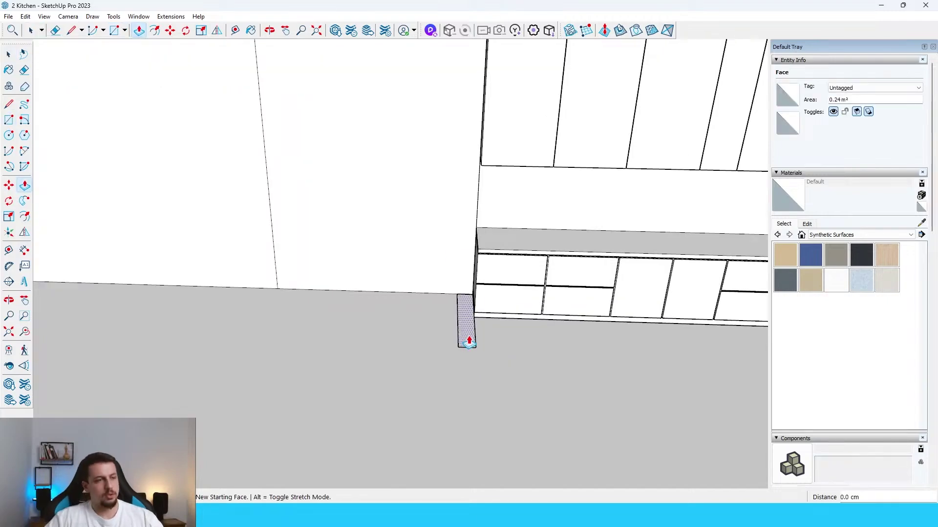
pyautogui.scroll(-4, 423, 244)
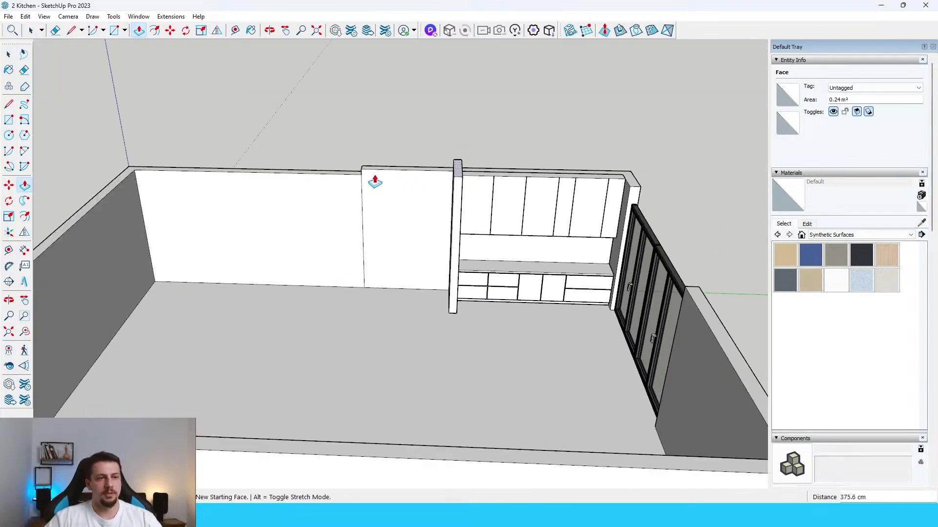
# Step: Copy the top front edge of the tall block beside the partition downward to divide its face horizontally
pyautogui.scroll(5, 415, 205)
pyautogui.press('m')
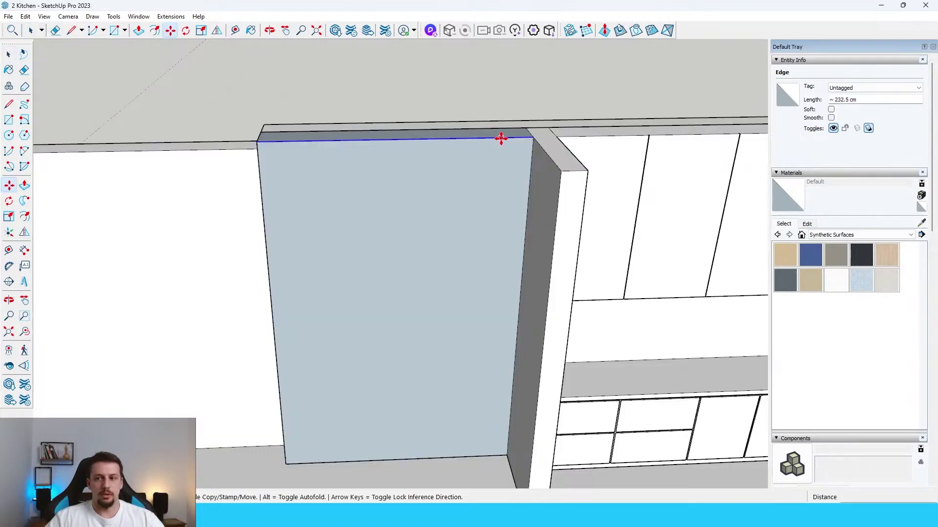
pyautogui.click(508, 139)
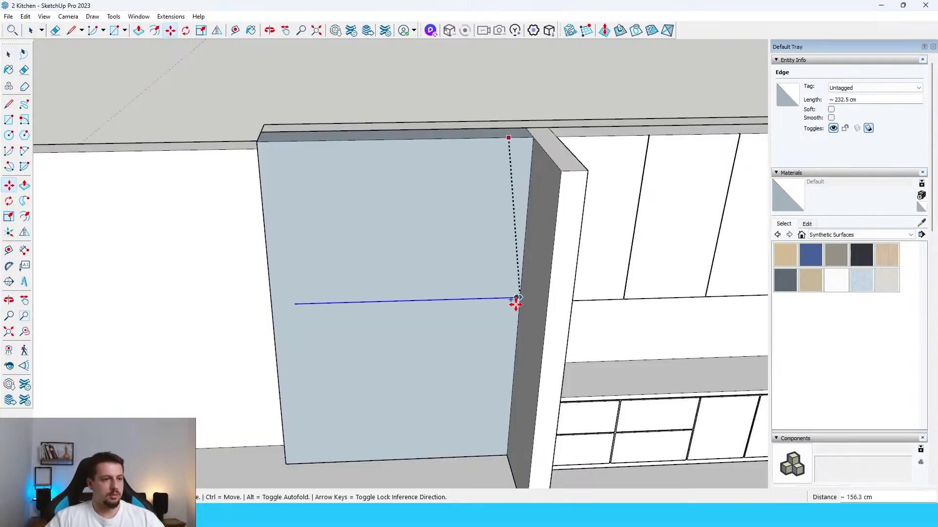
pyautogui.click(498, 338)
# Step: Copy the tall block's horizontal dividing line a small distance downward to form a narrow gap
pyautogui.scroll(3, 506, 338)
pyautogui.click(506, 337)
pyautogui.press('ctrl')
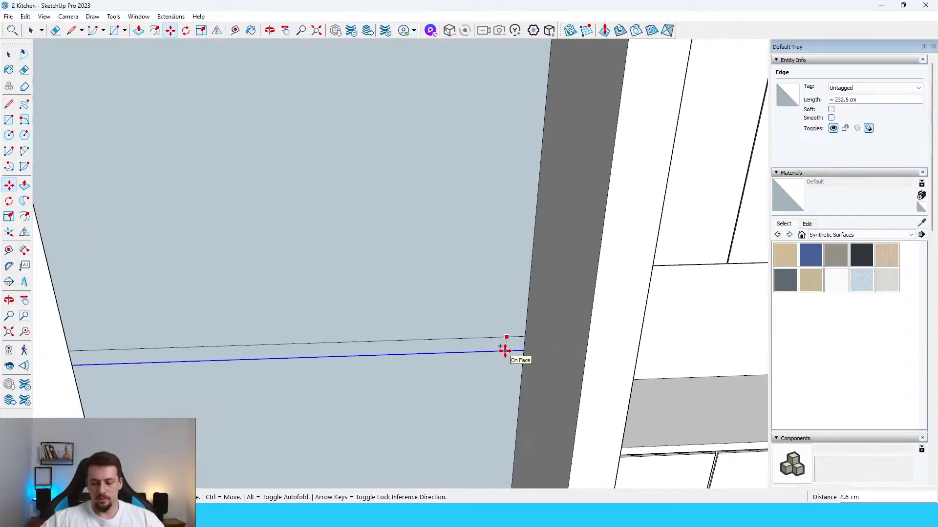
pyautogui.press('space')
# Step: Draw a vertical line on the tall block's front face from its top edge down to its bottom edge
pyautogui.scroll(-4, 489, 323)
pyautogui.press('l')
pyautogui.click(479, 199)
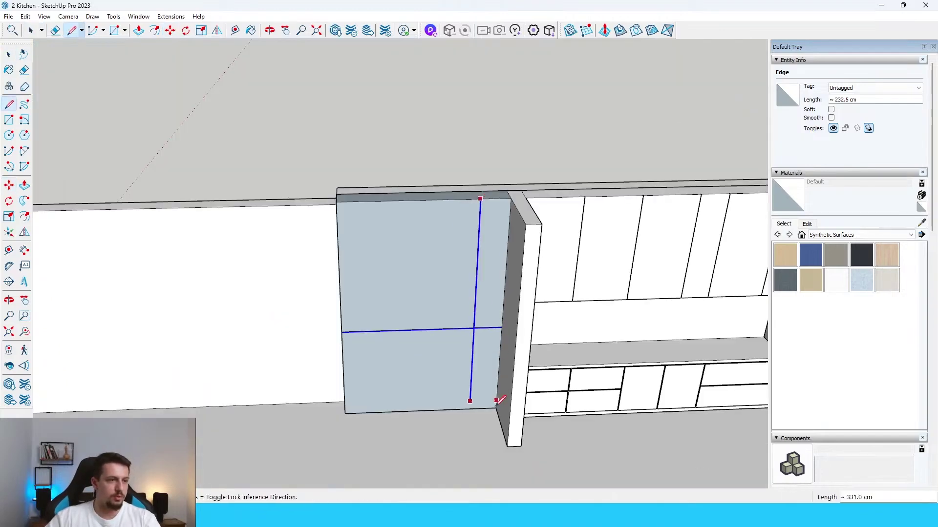
pyautogui.click(468, 409)
pyautogui.press('space')
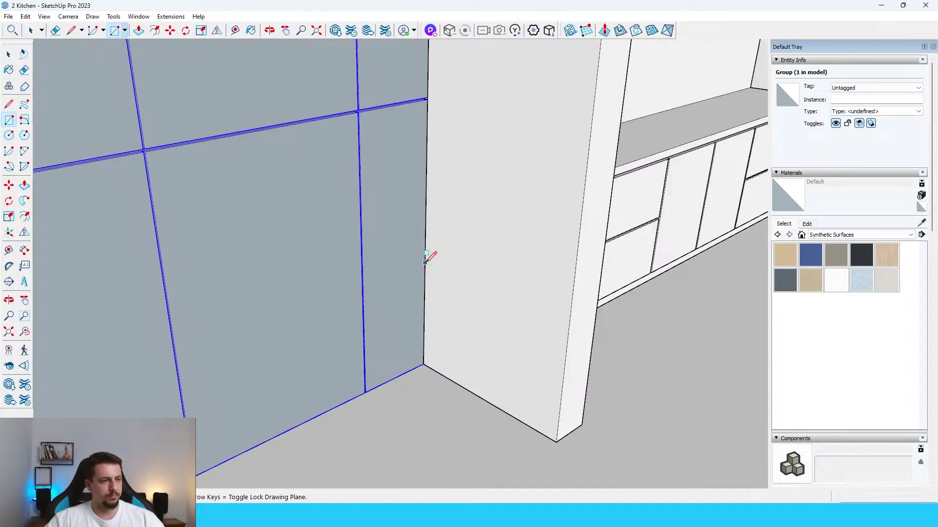
# Step: Draw a low rectangle on the partition's side face from the tall block's edge and extrude it along the block as a bench
pyautogui.click(424, 260)
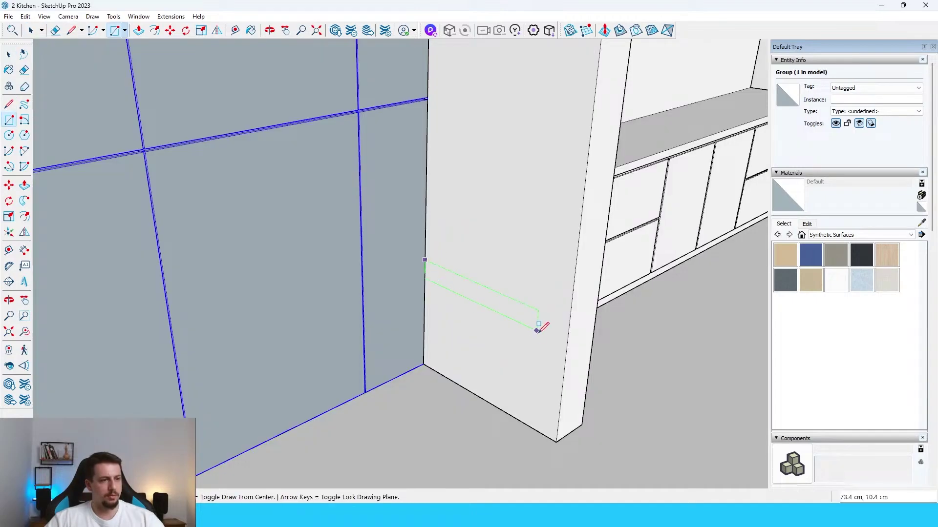
pyautogui.click(545, 368)
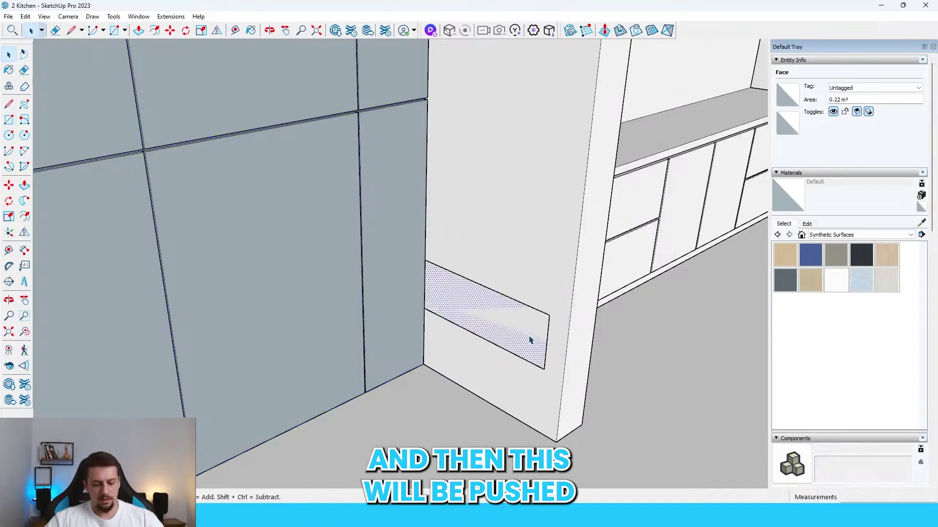
pyautogui.press('p')
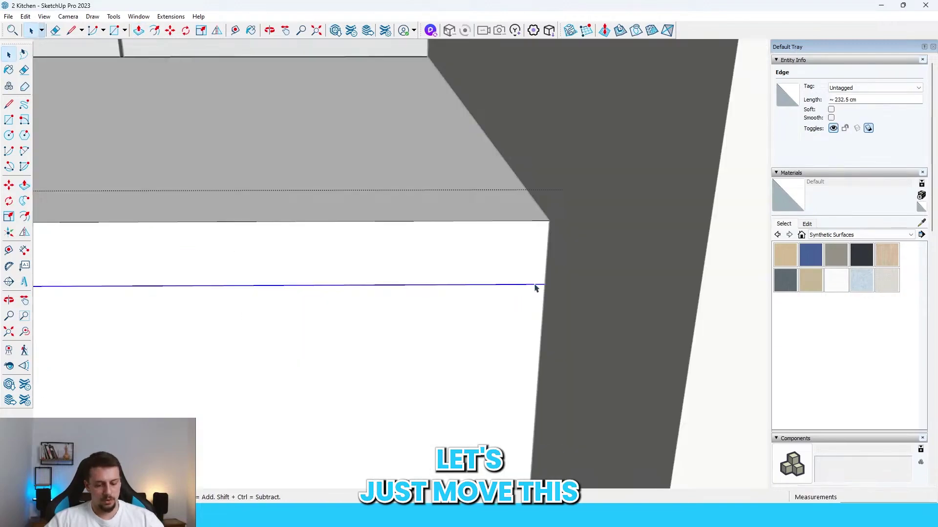
# Step: Copy the line near the top of the bench's front face slightly downward and draw a 0.5 cm wide vertical strip below it
pyautogui.click(534, 287)
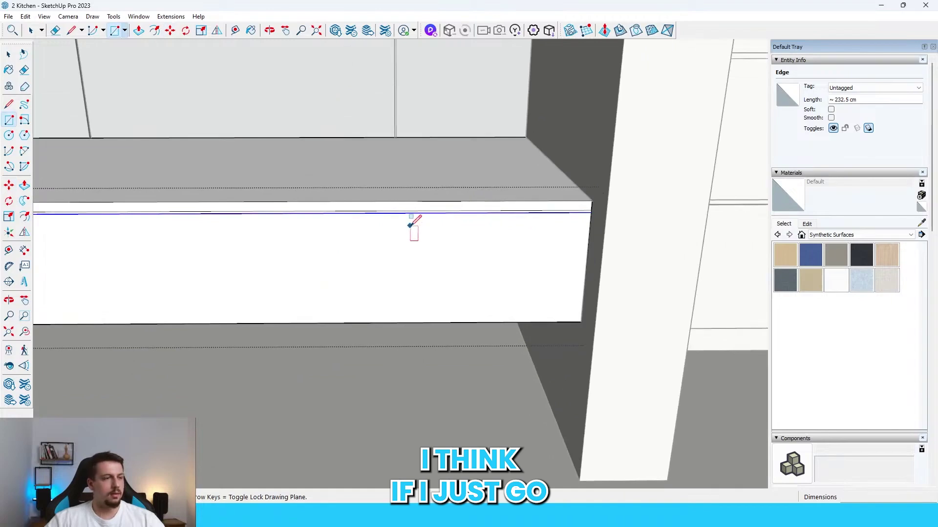
pyautogui.scroll(2, 396, 212)
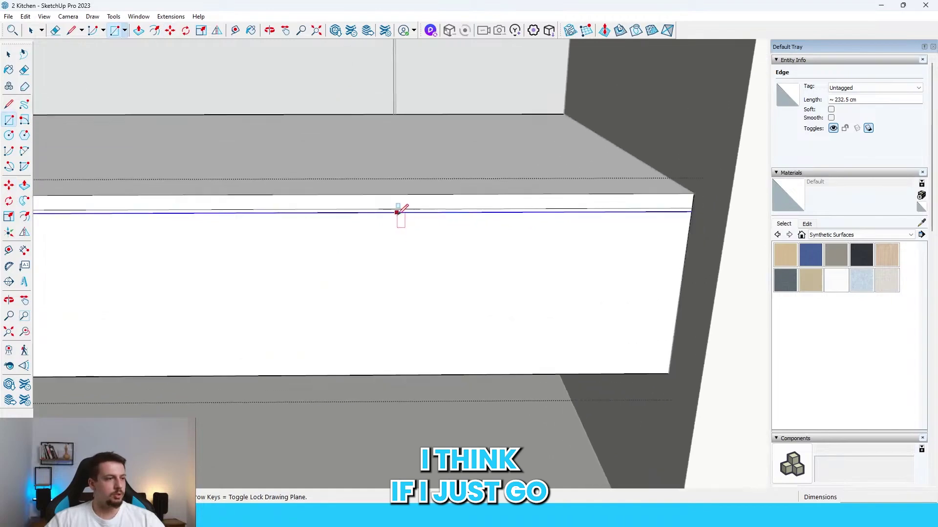
pyautogui.click(396, 212)
pyautogui.scroll(5, 401, 376)
pyautogui.click(389, 379)
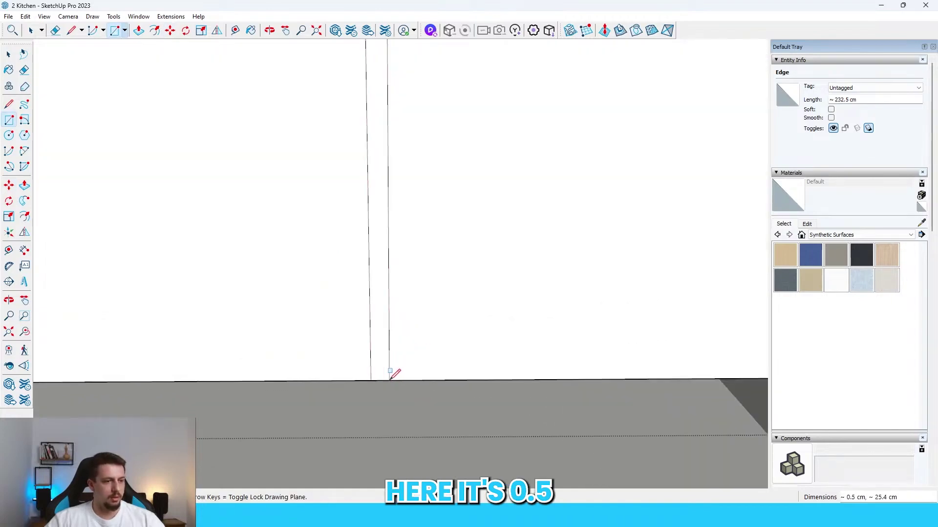
pyautogui.scroll(-5, 399, 378)
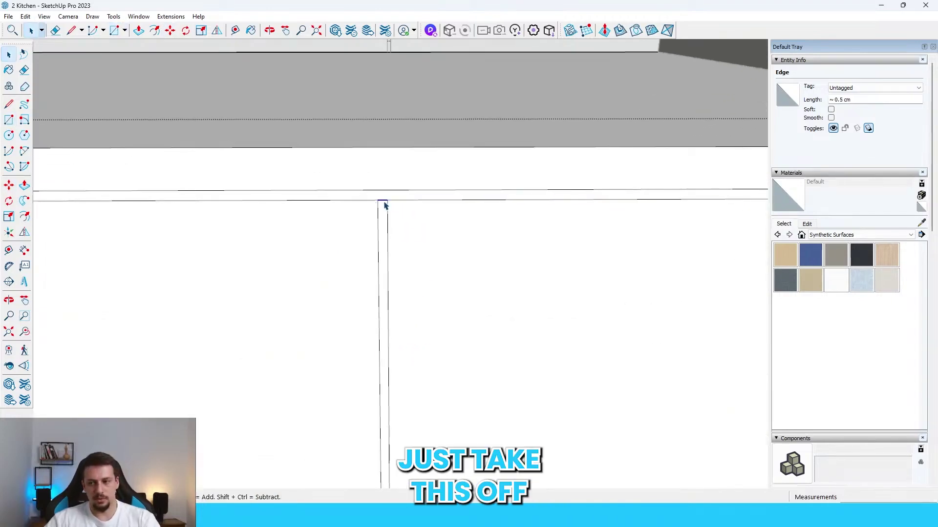
# Step: Delete the short edge where the bench's vertical and horizontal gap strips meet and push the joined gap inward
pyautogui.click(385, 204)
pyautogui.press('p')
pyautogui.click(387, 200)
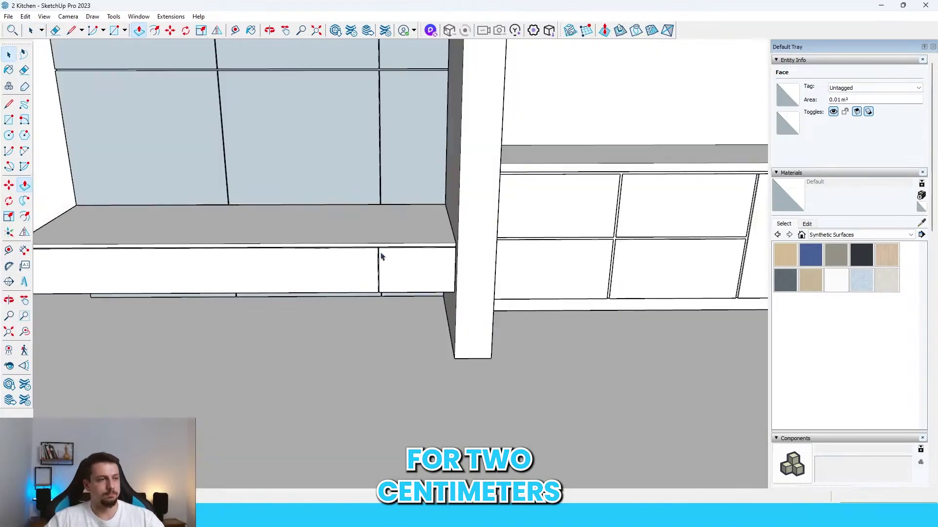
# Step: Draw guide lines on the floor from the base cabinet into the room and draw the kitchen island's rectangle from their end
pyautogui.click(460, 309)
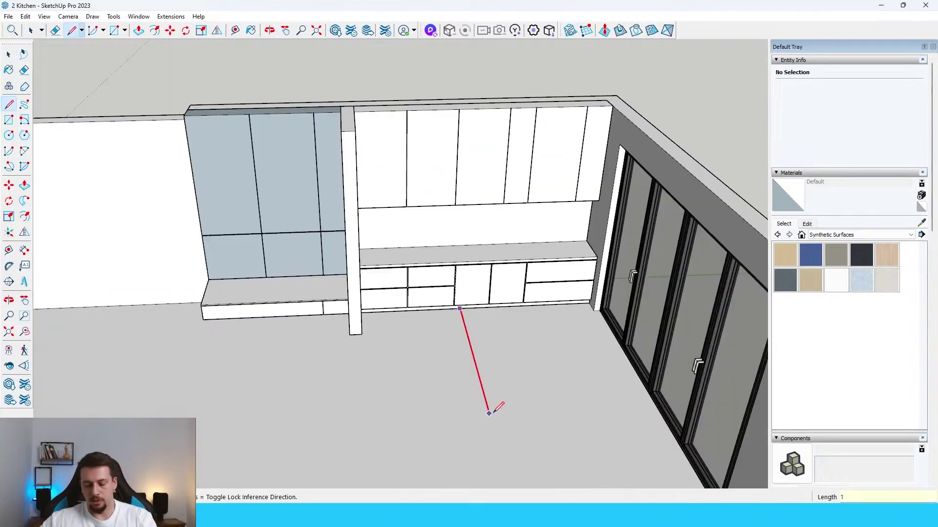
pyautogui.moveTo(498, 408); pyautogui.dragTo(440, 374, button='middle')
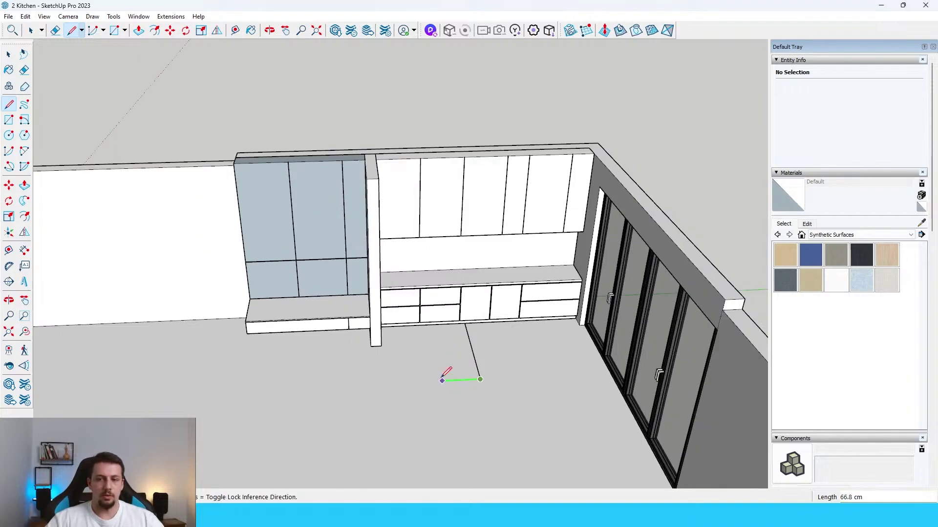
pyautogui.press('r')
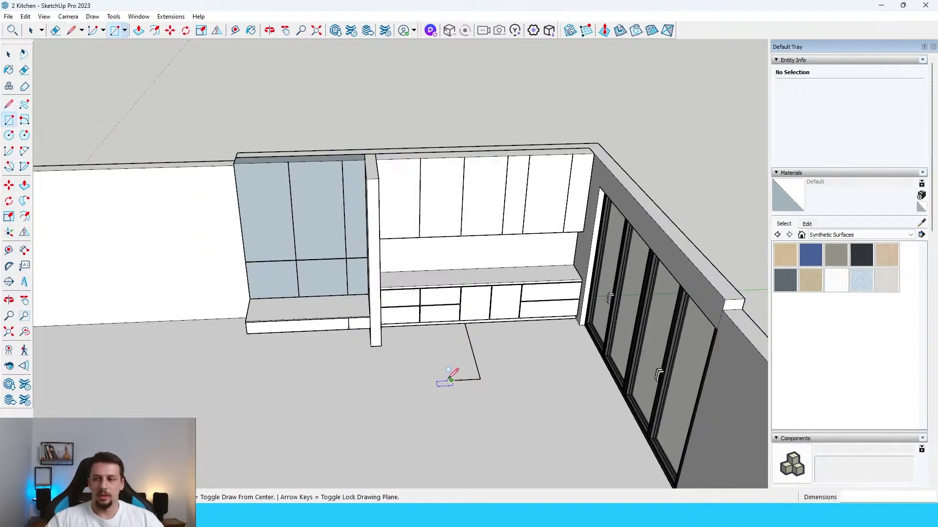
pyautogui.click(634, 430)
pyautogui.scroll(3, 592, 425)
# Step: Extrude the island rectangle 95 cm upward to the height of the base cabinet's countertop
pyautogui.press('space')
pyautogui.click(509, 419)
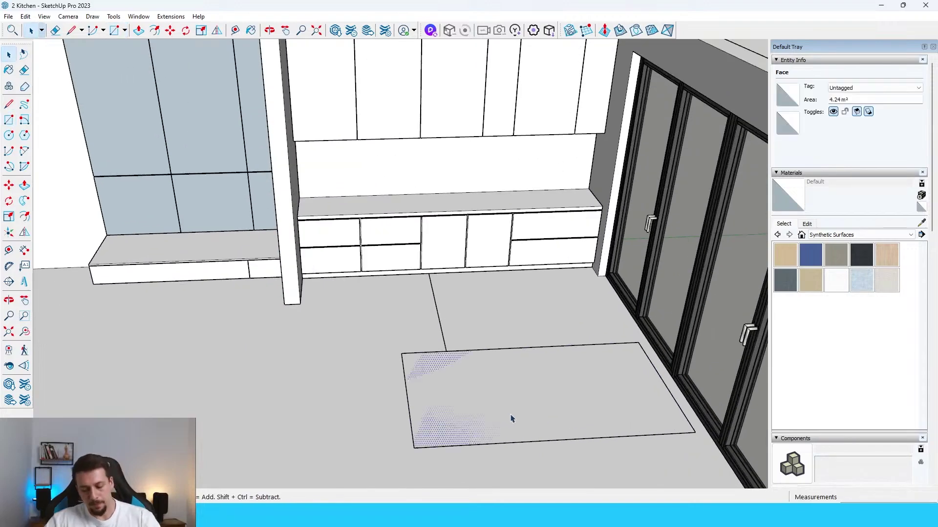
pyautogui.press('p')
pyautogui.click(511, 419)
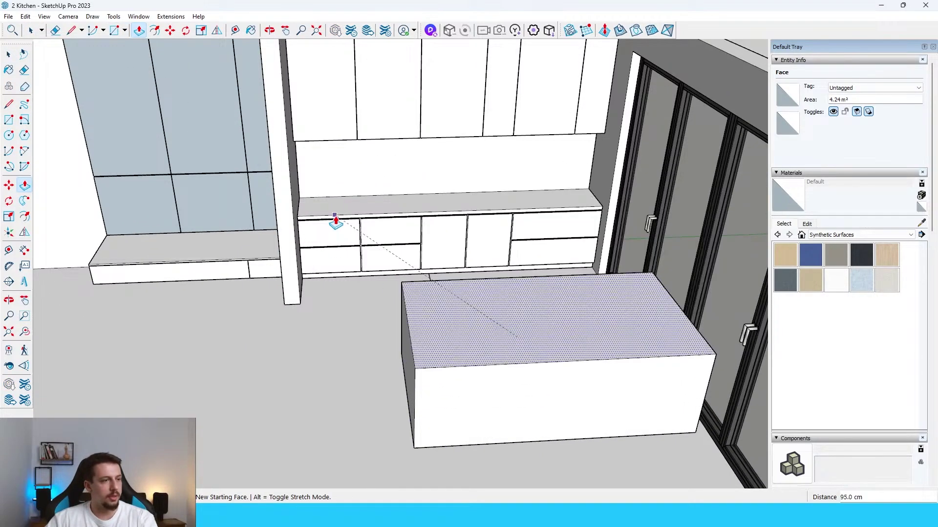
pyautogui.click(335, 216)
# Step: Offset the outline of the island's room-facing front face inward to form a border
pyautogui.moveTo(584, 389); pyautogui.dragTo(522, 326, button='middle')
pyautogui.press('space')
pyautogui.click(522, 325)
pyautogui.press('f')
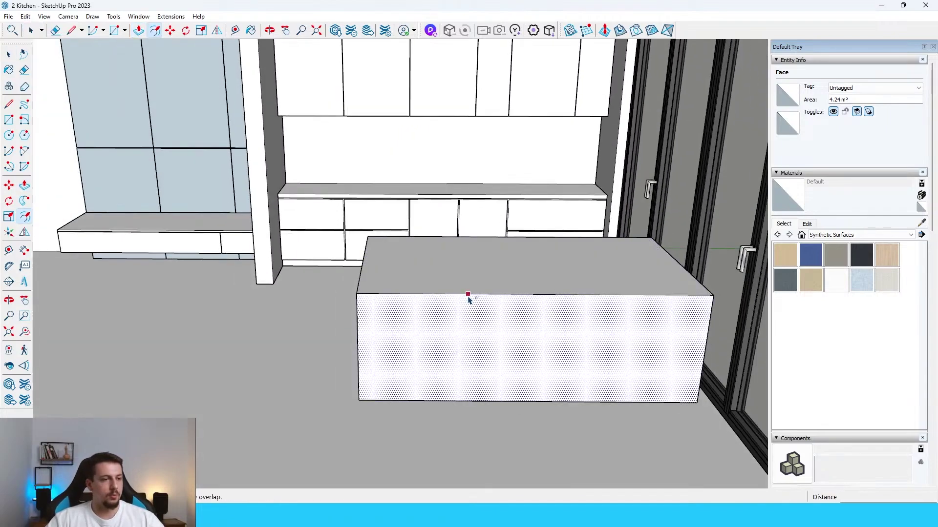
pyautogui.click(468, 295)
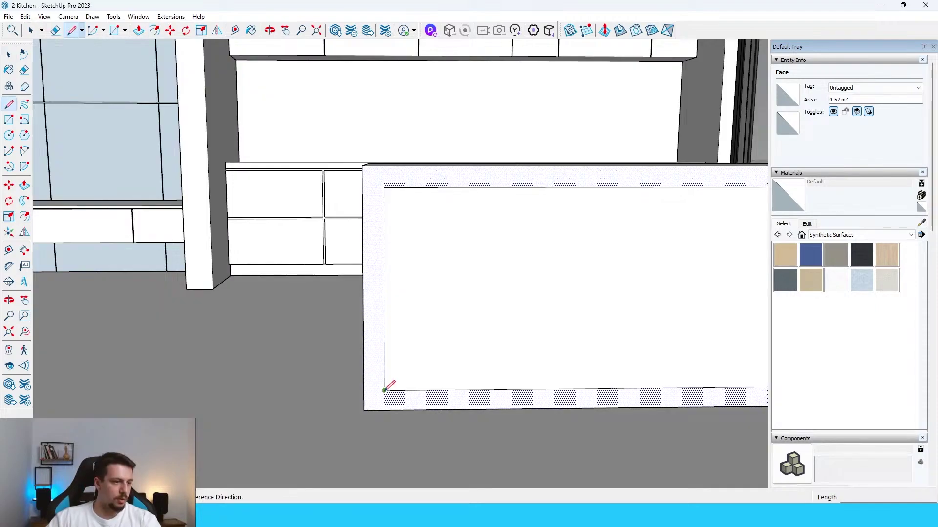
# Step: Extend the inner outline's corner down to the island's base and delete the inner bottom edge and the inner edge beside the windows
pyautogui.click(384, 390)
pyautogui.click(383, 409)
pyautogui.press('space')
pyautogui.click(406, 389)
pyautogui.click(687, 359)
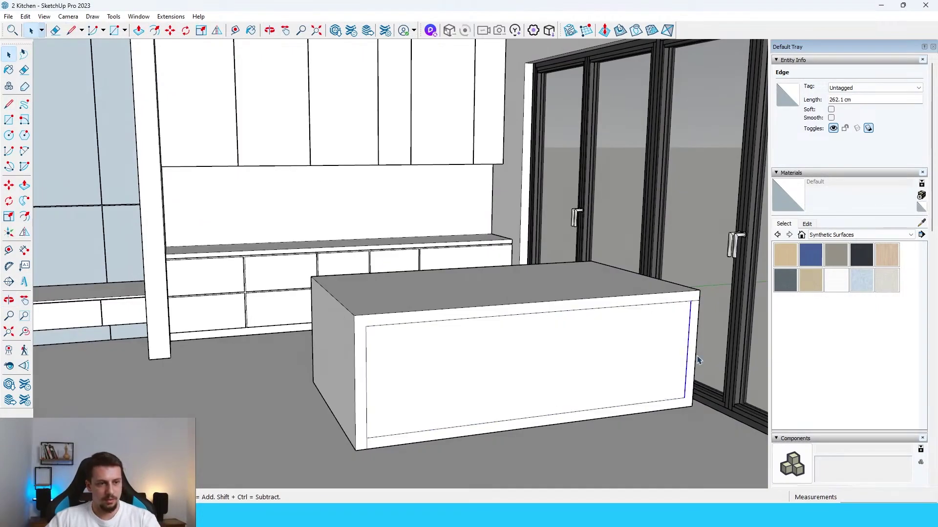
pyautogui.press('Delete')
# Step: Push the island's inner front panel inward, leaving the top and the side panel away from the windows projecting
pyautogui.click(680, 390)
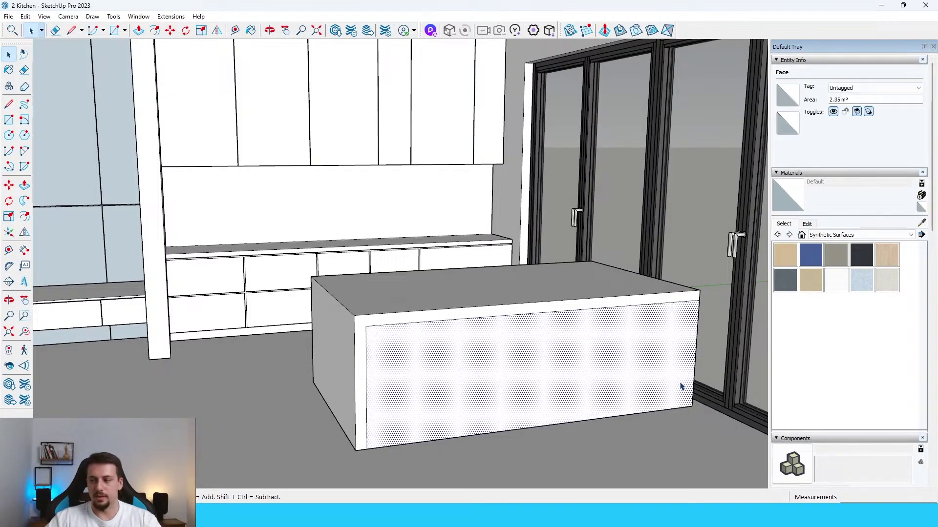
pyautogui.press('p')
pyautogui.click(676, 388)
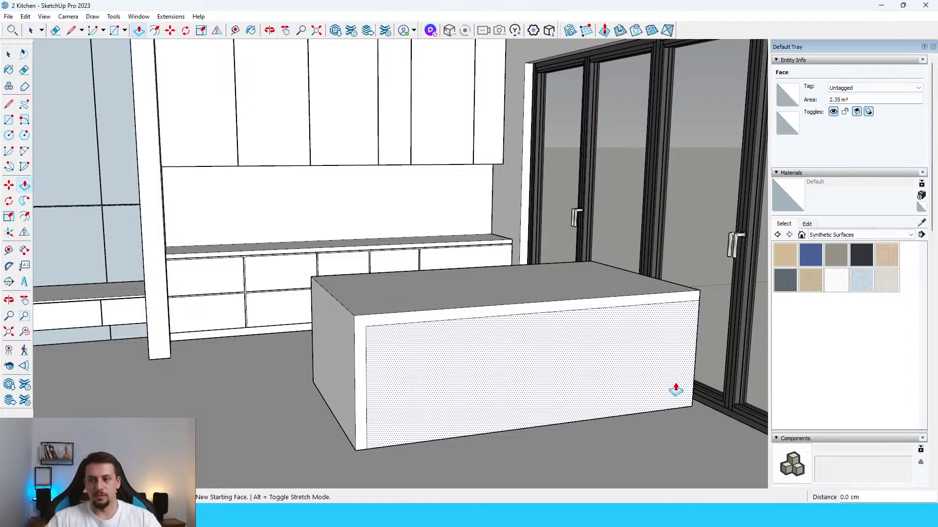
pyautogui.moveTo(658, 382); pyautogui.dragTo(606, 426, button='middle')
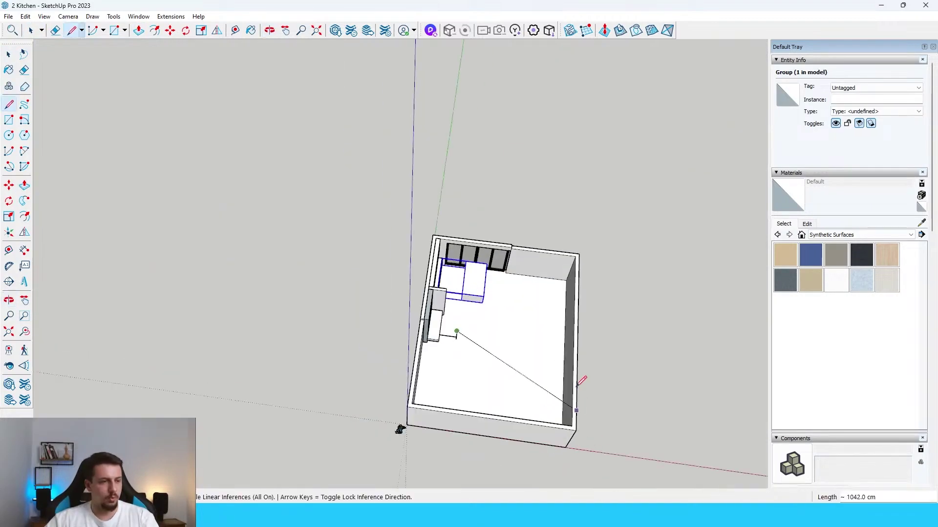
# Step: Draw two perpendicular floor lines from the guide point beyond the bench, one about 756 cm to the opposite wall, one to the end wall
pyautogui.scroll(3, 581, 381)
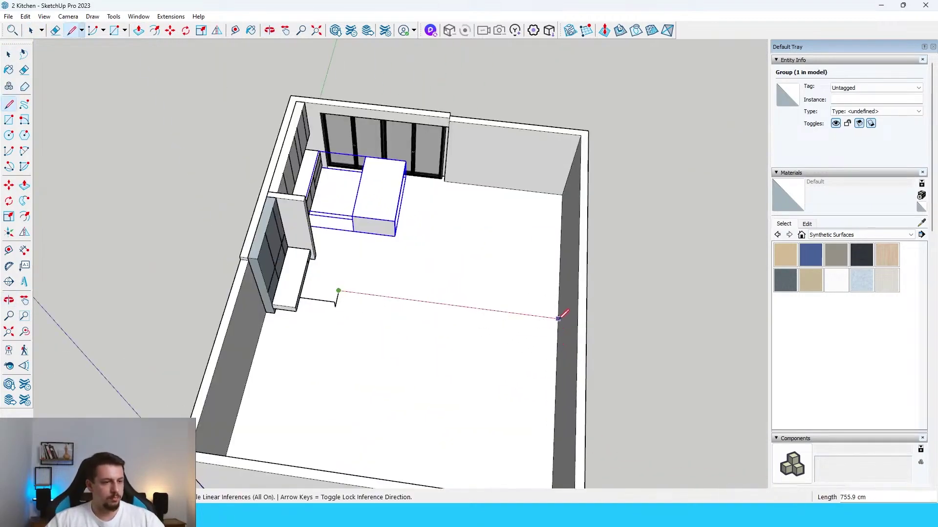
pyautogui.click(558, 318)
pyautogui.press('space')
pyautogui.press('l')
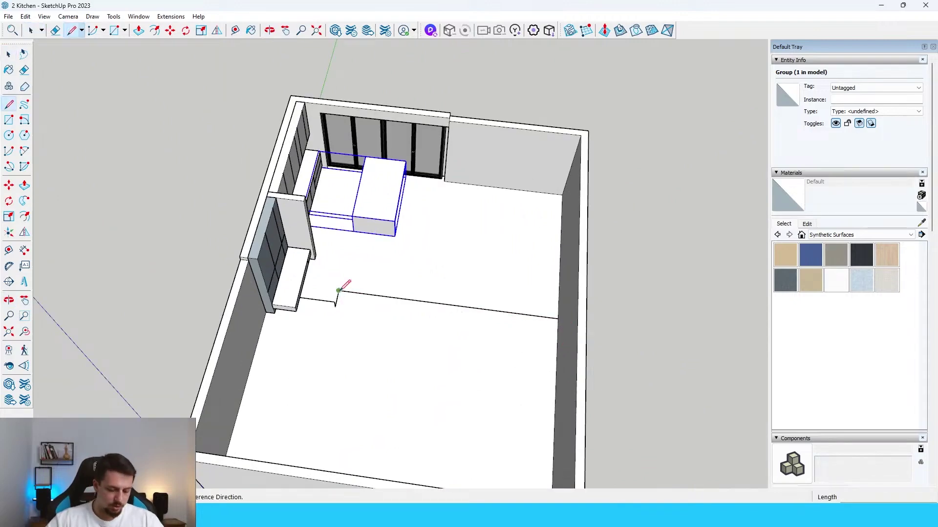
pyautogui.click(339, 291)
pyautogui.moveTo(328, 438); pyautogui.dragTo(249, 415, button='middle')
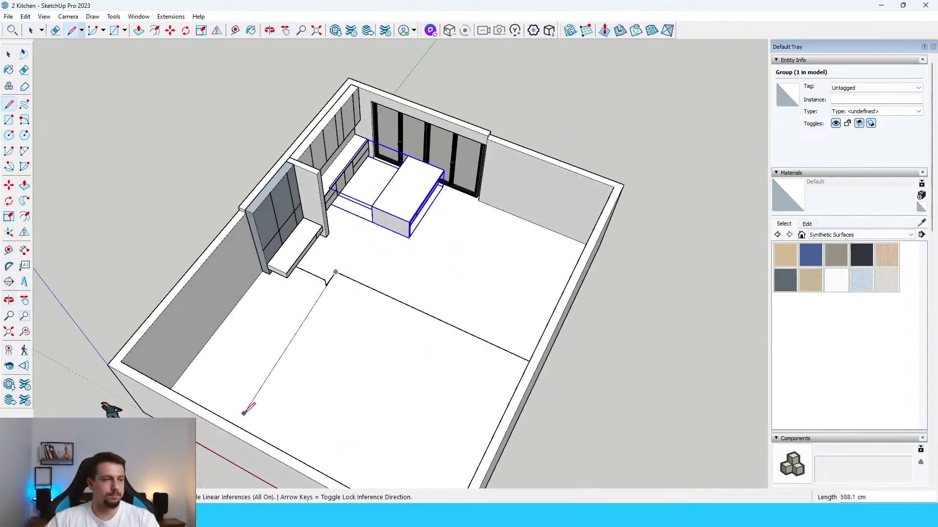
pyautogui.click(230, 438)
pyautogui.press('space')
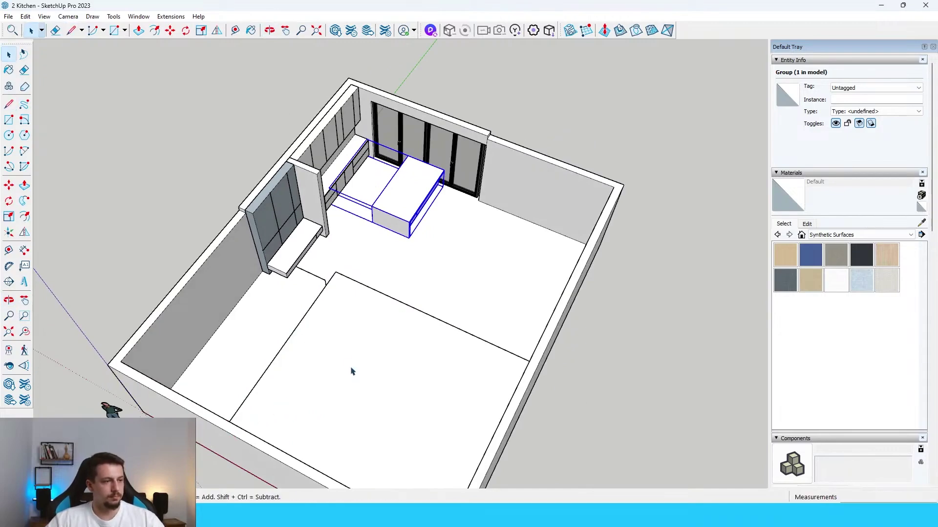
# Step: Draw a rectangle over the outlined floor area in the room's corner and extrude it upward to wall height
pyautogui.press('r')
pyautogui.moveTo(341, 288); pyautogui.dragTo(685, 291, button='middle')
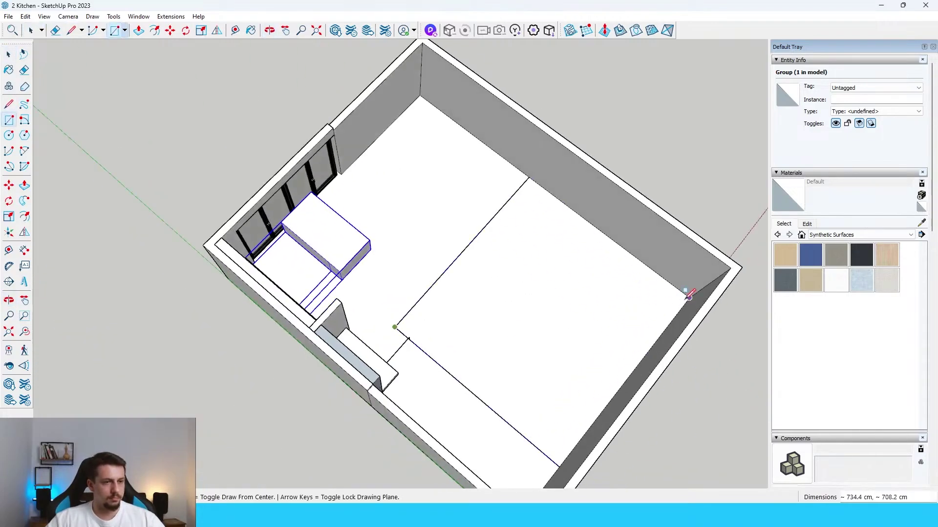
pyautogui.press('space')
pyautogui.click(607, 291)
pyautogui.press('p')
pyautogui.click(607, 291)
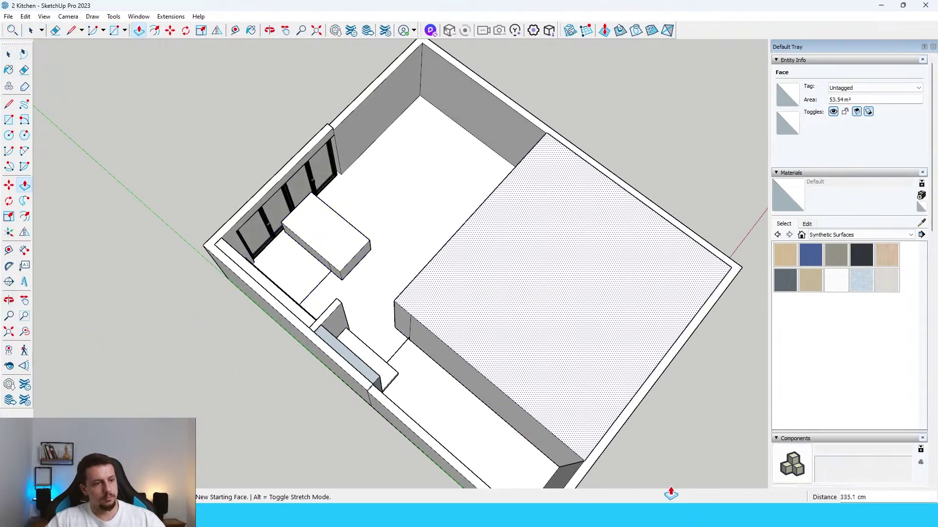
pyautogui.click(591, 454)
pyautogui.moveTo(630, 351); pyautogui.dragTo(418, 195, button='middle')
# Step: Insert the CB-23+Teak bar stool model, move it in front of the island and rotate it 180 degrees
pyautogui.press('space')
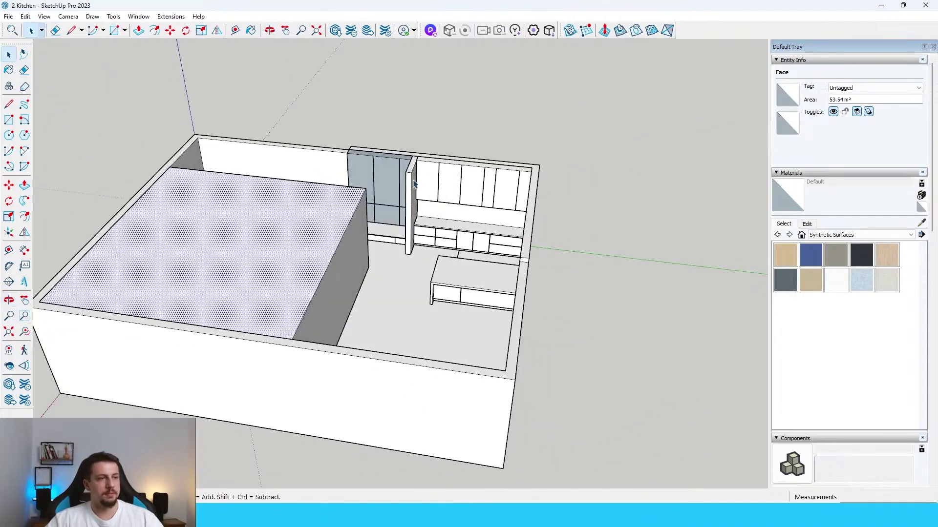
pyautogui.scroll(6, 454, 237)
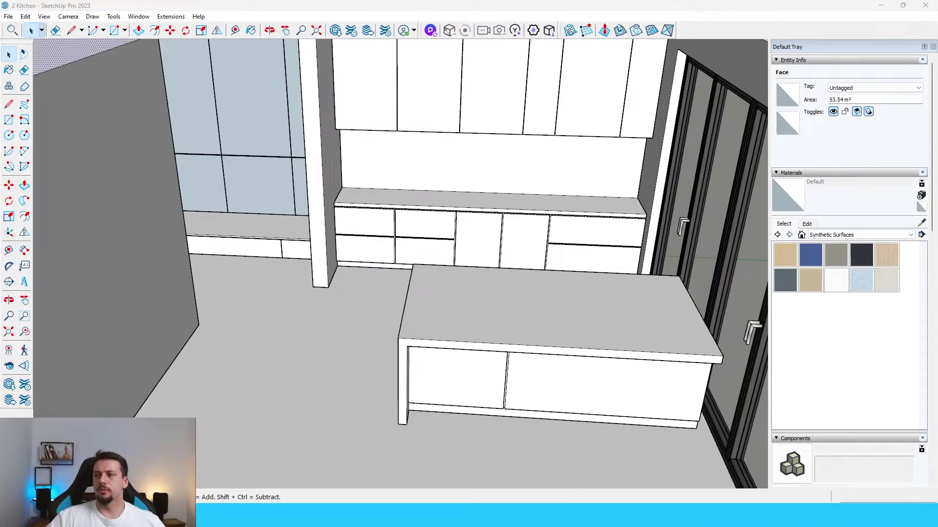
pyautogui.moveTo(937, 342); pyautogui.dragTo(519, 383)
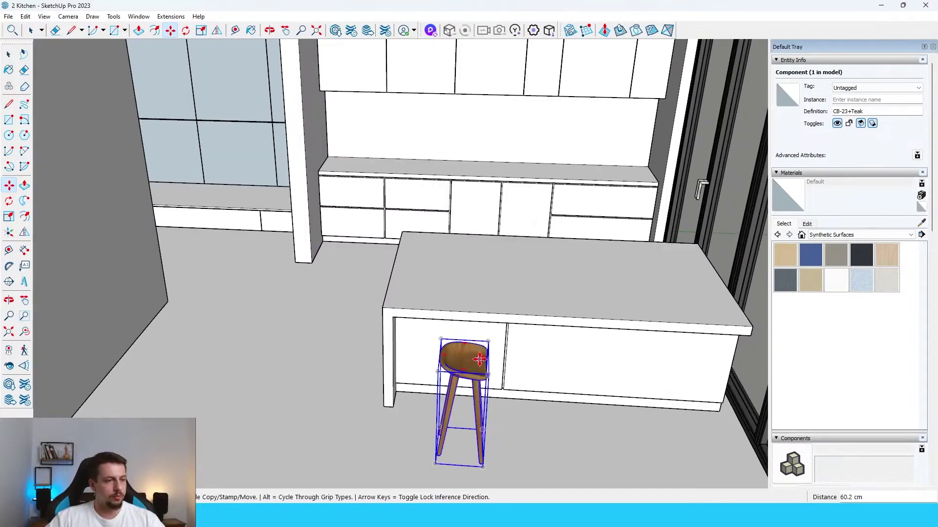
pyautogui.click(479, 359)
pyautogui.click(464, 344)
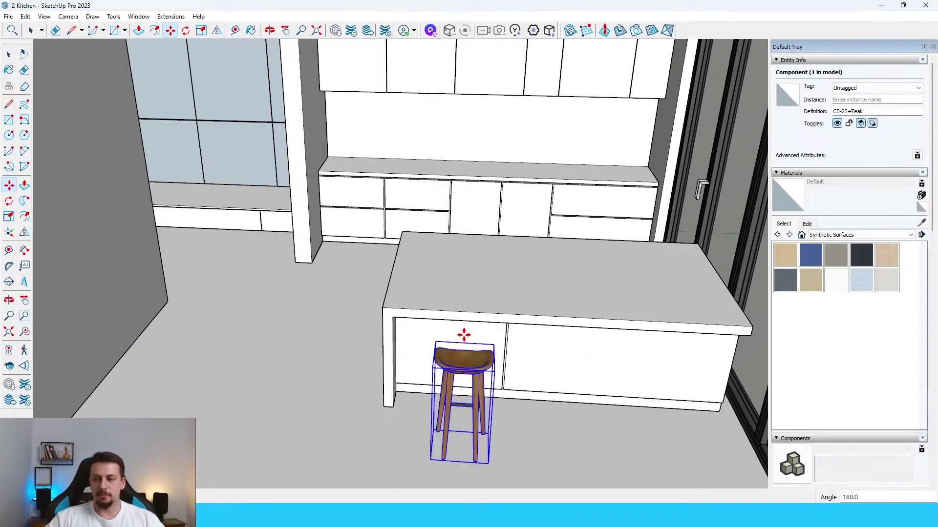
# Step: Copy the bar stool about 85 cm along the island's front and repeat the copy to make three evenly spaced stools
pyautogui.click(325, 170)
pyautogui.press('ctrl')
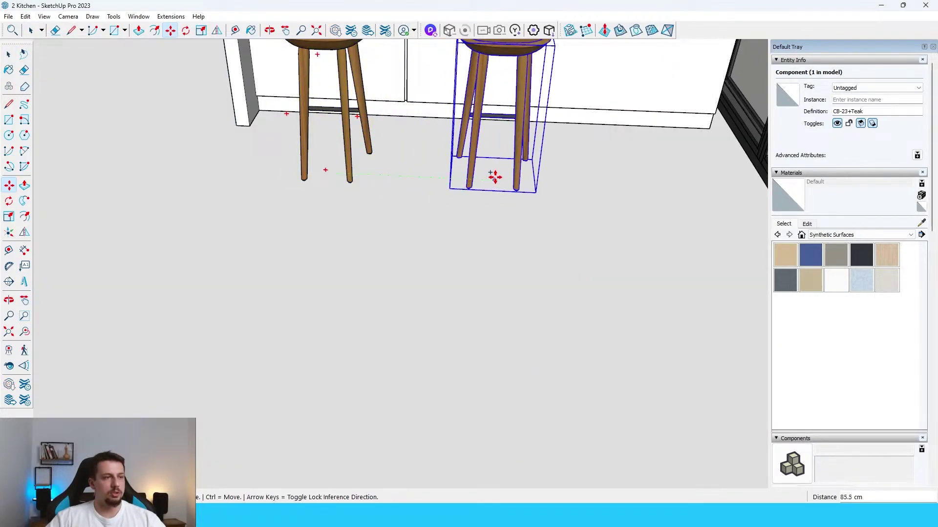
pyautogui.click(495, 178)
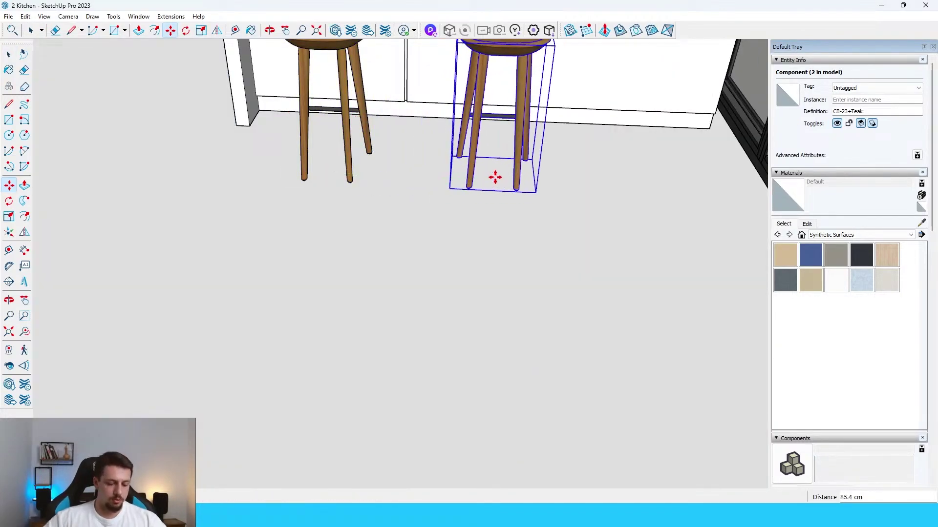
pyautogui.press('Return')
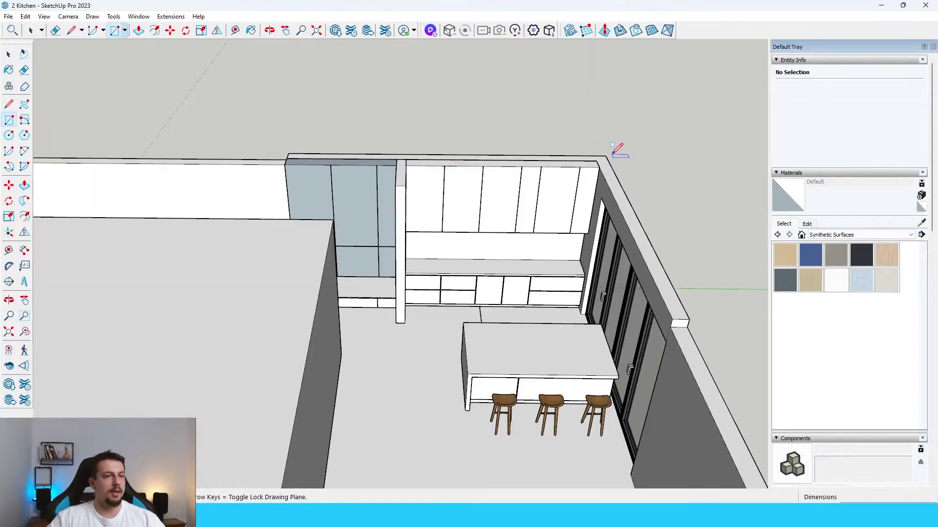
pyautogui.scroll(-3, 600, 150)
pyautogui.press('space')
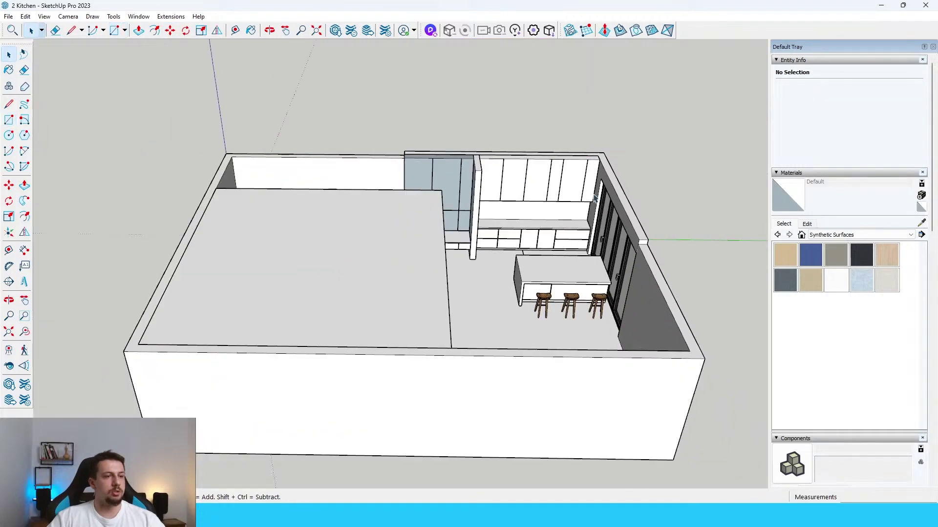
# Step: Close the room's top with a rectangle about 1291 by 1035 cm drawn between opposite outer wall corners
pyautogui.press('r')
pyautogui.click(227, 153)
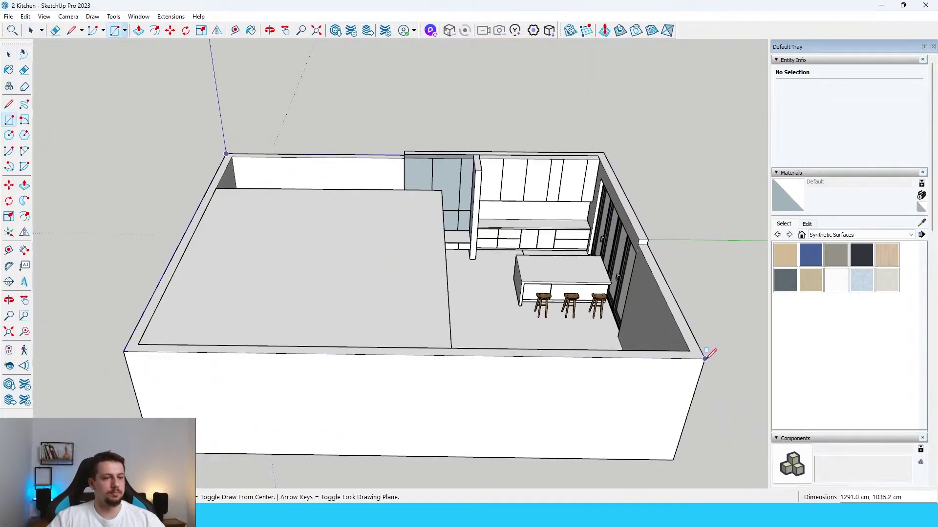
pyautogui.click(704, 358)
pyautogui.press('space')
pyautogui.click(688, 350)
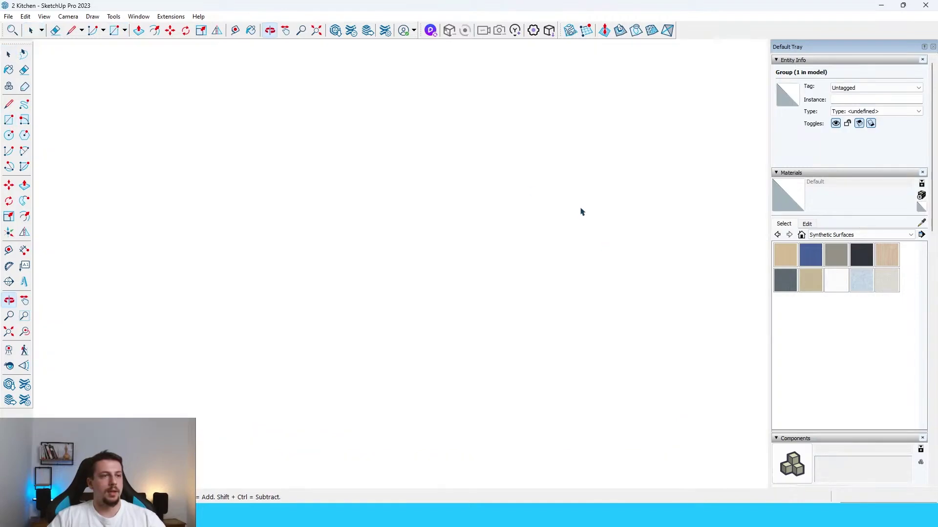
# Step: Select the narrow strip face on the ceiling's underside inside the room
pyautogui.moveTo(580, 211); pyautogui.dragTo(520, 186, button='middle')
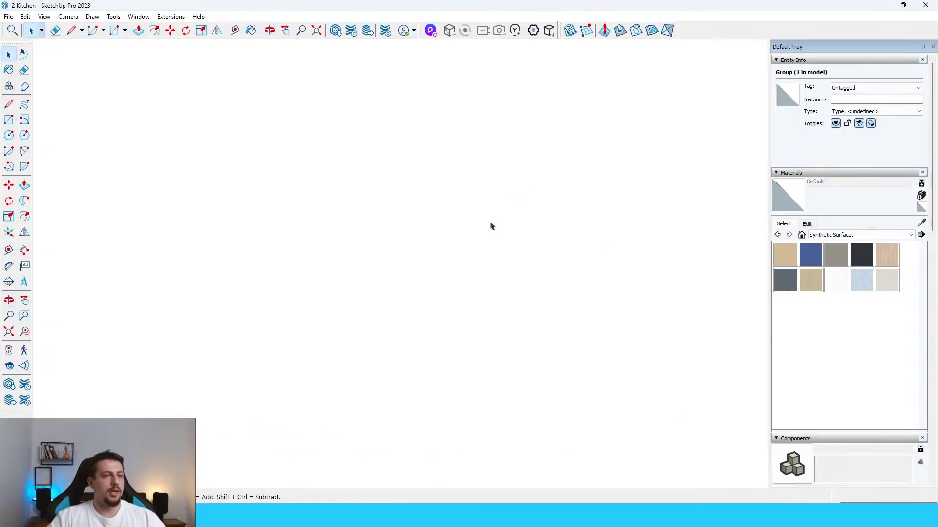
pyautogui.scroll(3, 491, 225)
pyautogui.scroll(-5, 491, 229)
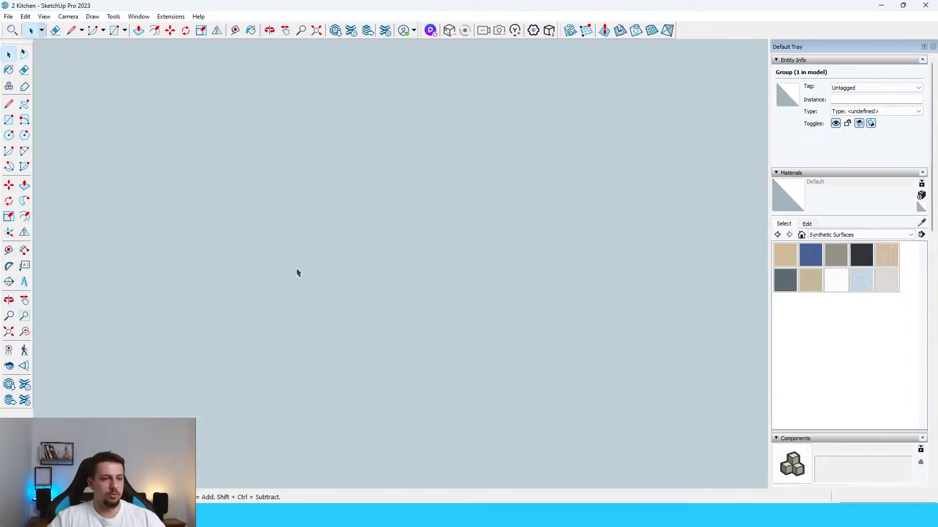
pyautogui.scroll(6, 519, 262)
pyautogui.click(583, 412)
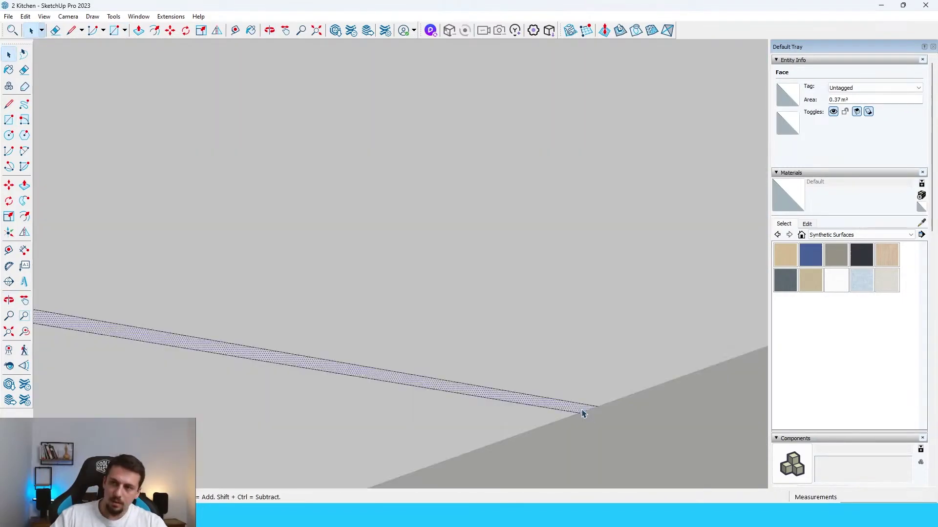
pyautogui.press('p')
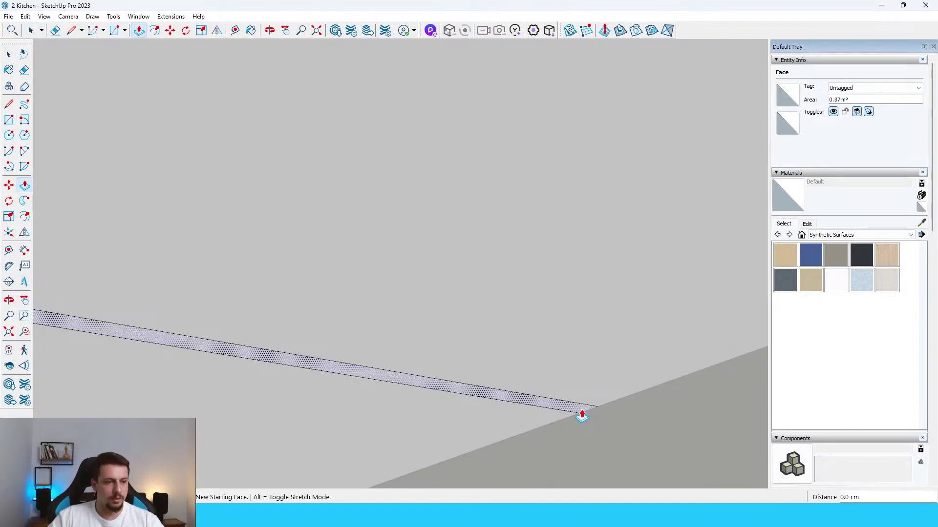
pyautogui.click(581, 411)
pyautogui.press('space')
pyautogui.scroll(2, 588, 414)
pyautogui.moveTo(588, 415); pyautogui.dragTo(580, 423, button='middle')
pyautogui.click(596, 407)
pyautogui.press('g')
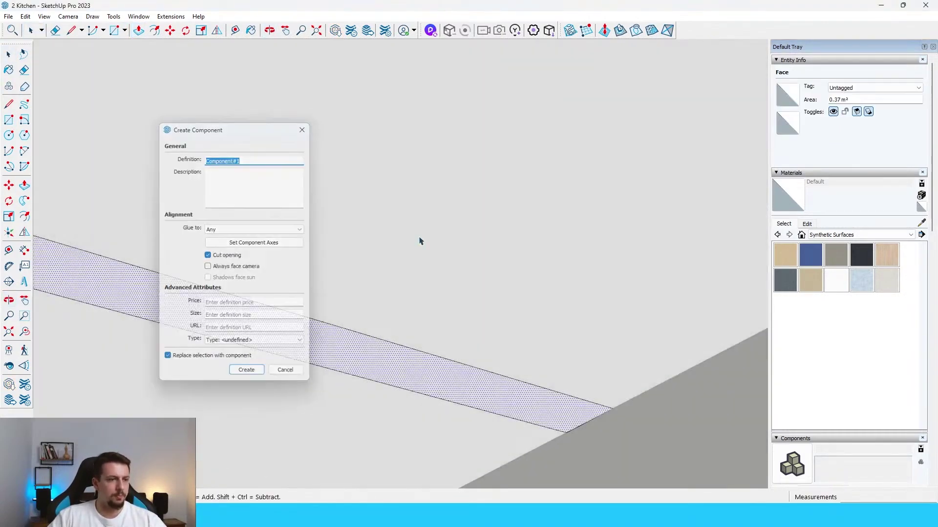
pyautogui.press('Escape')
# Step: Offset the outline of the narrow ceiling strip inward by about 2.2 cm
pyautogui.press('f')
pyautogui.click(539, 386)
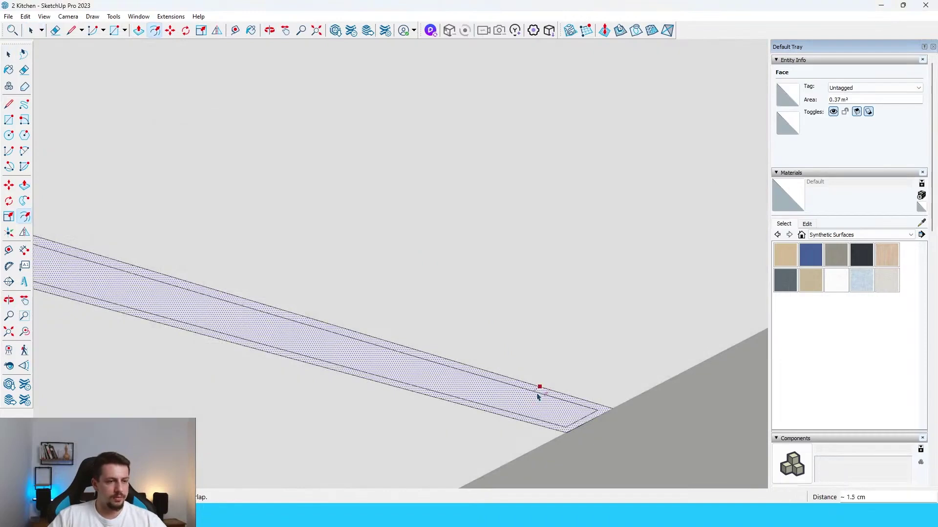
pyautogui.click(602, 419)
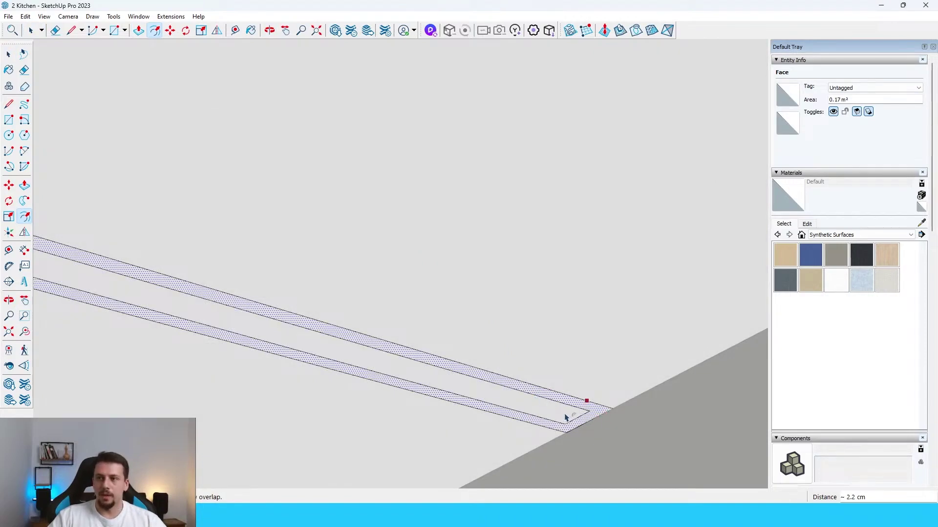
pyautogui.press('space')
pyautogui.click(581, 422)
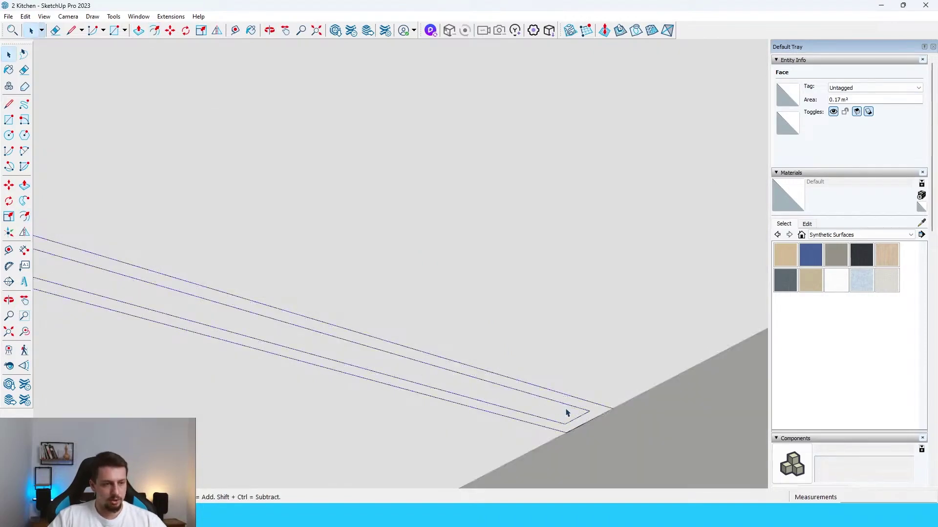
# Step: Push the ceiling strip's inner face 2 cm into the ceiling and the surrounding rim face 1 cm
pyautogui.click(566, 416)
pyautogui.press('p')
pyautogui.click(563, 416)
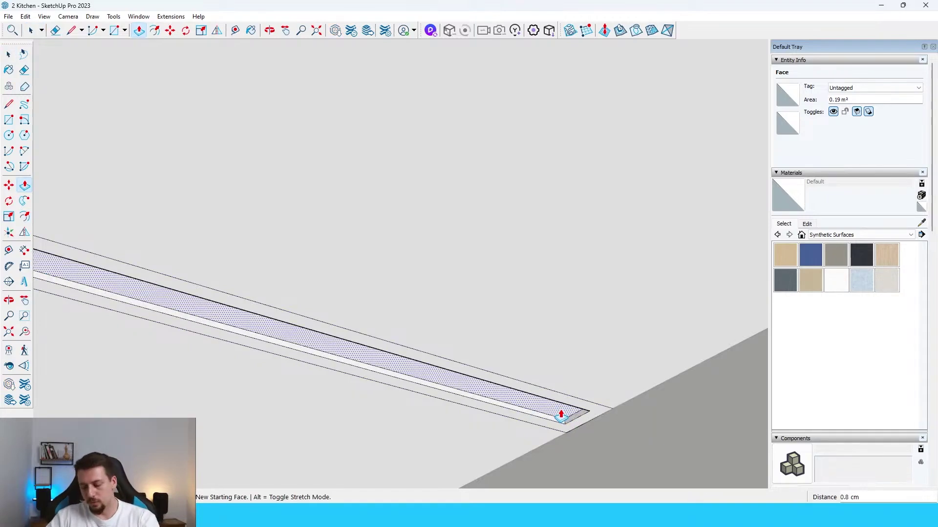
pyautogui.write('2')
pyautogui.press('Return')
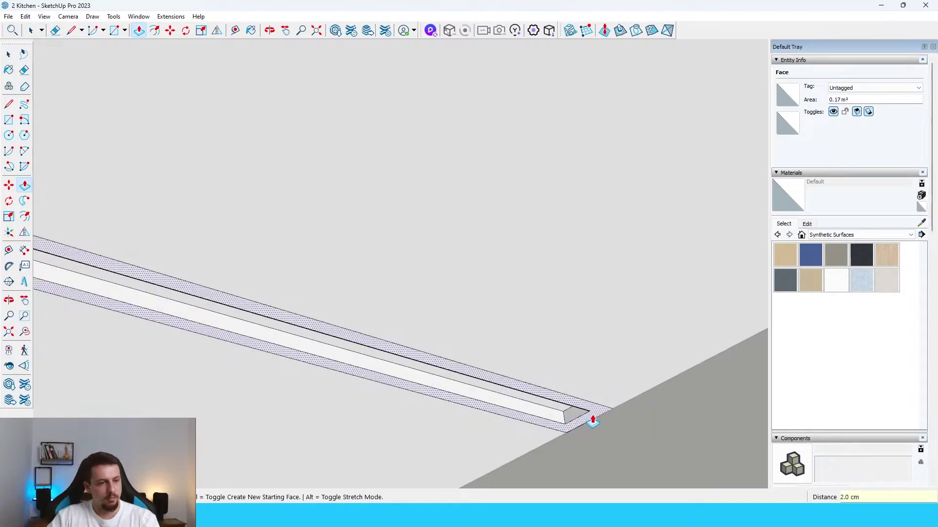
pyautogui.click(593, 421)
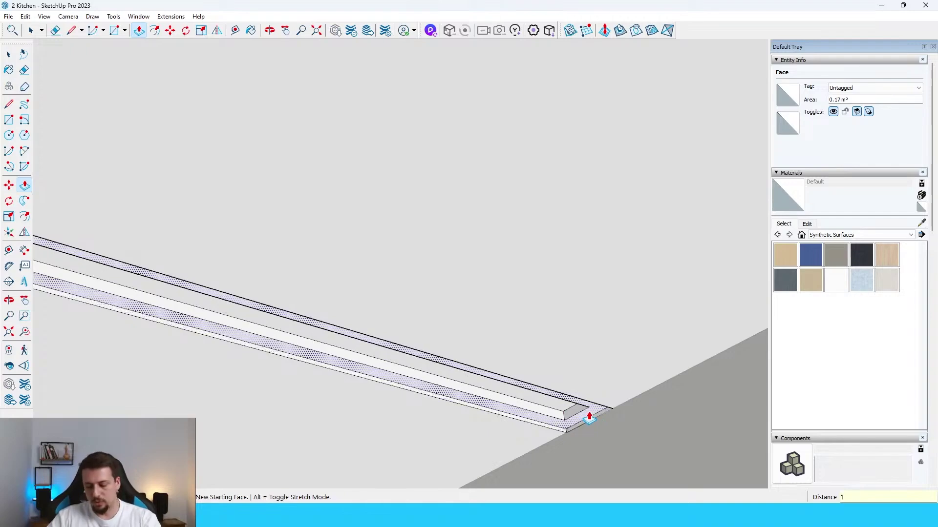
pyautogui.press('Return')
# Step: Paint the recessed ceiling strip black with Color M09 from the Colors materials
pyautogui.click(830, 235)
pyautogui.click(829, 250)
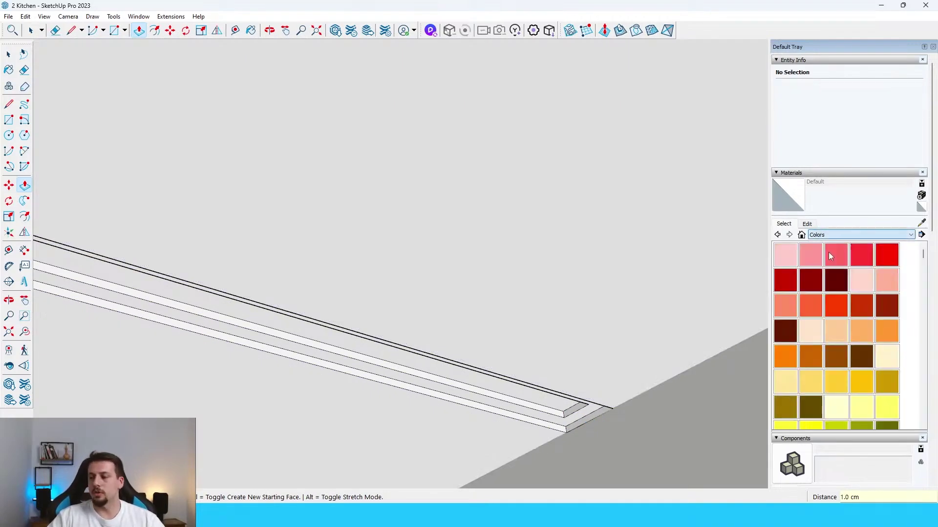
pyautogui.scroll(-10, 835, 349)
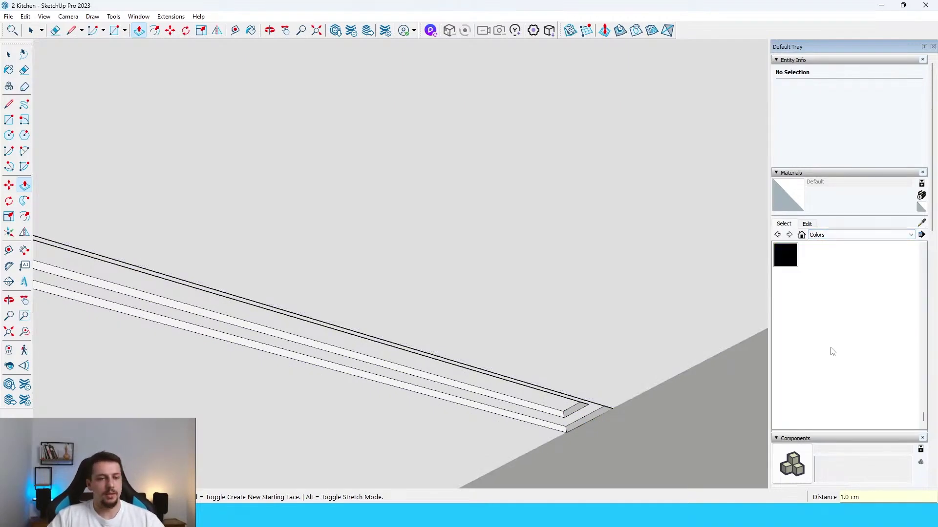
pyautogui.click(790, 256)
pyautogui.click(577, 405)
# Step: Place the ORB pendant light model under the ceiling strip above the island and copy it to make three pendants
pyautogui.moveTo(572, 398)
pyautogui.mouseDown(button='middle')
pyautogui.moveTo(682, 314)
pyautogui.moveTo(536, 353)
pyautogui.moveTo(542, 349)
pyautogui.moveTo(480, 317)
pyautogui.mouseUp(button='middle')
pyautogui.scroll(4, 565, 338)
pyautogui.scroll(-4, 565, 339)
pyautogui.press('space')
pyautogui.click(573, 317)
pyautogui.scroll(3, 560, 378)
pyautogui.scroll(-2, 476, 376)
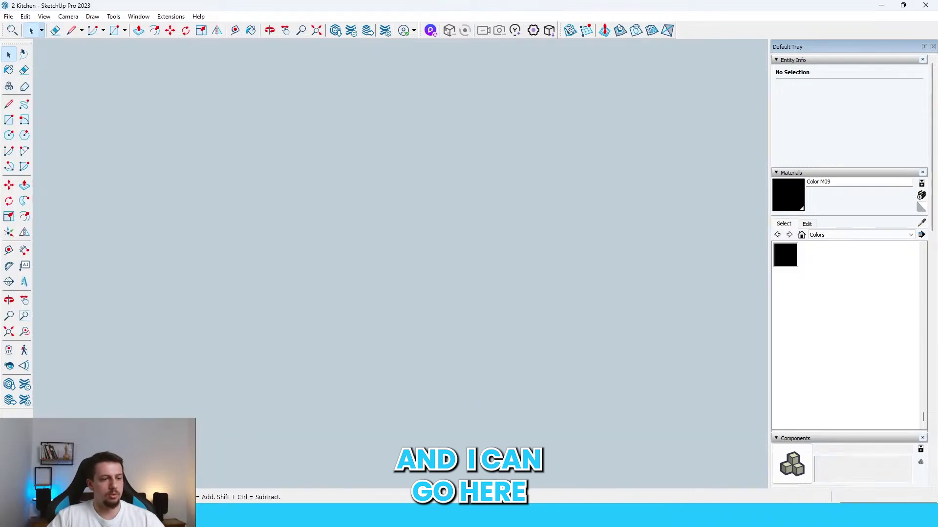
pyautogui.press('m')
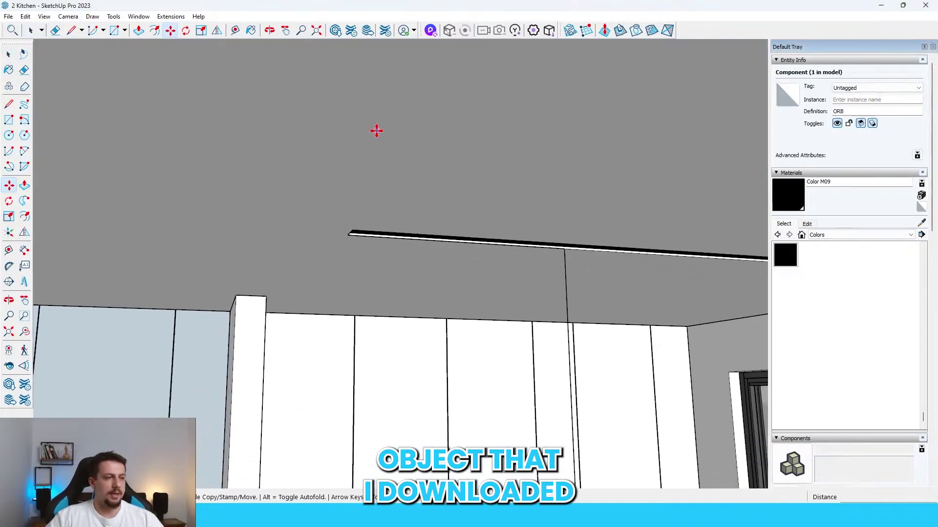
pyautogui.scroll(-3, 363, 200)
pyautogui.scroll(-5, 358, 224)
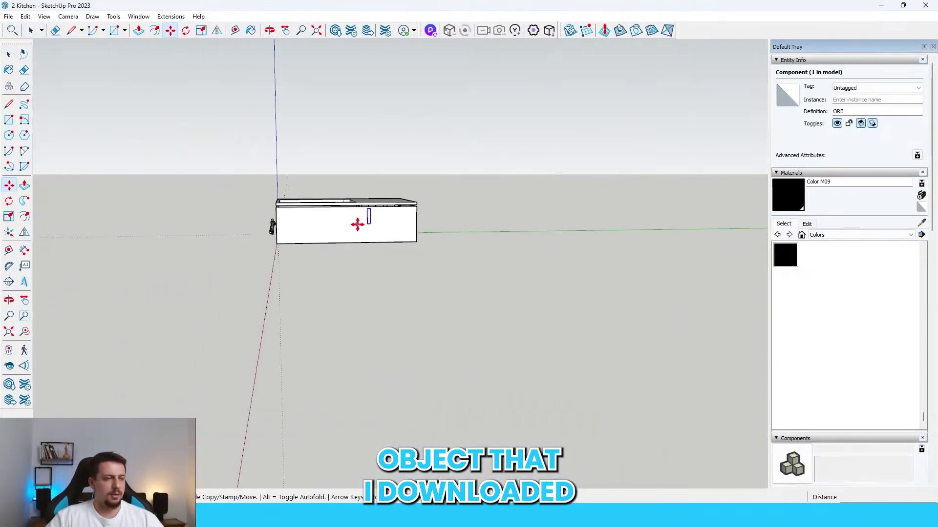
pyautogui.moveTo(358, 222); pyautogui.dragTo(395, 335, button='middle')
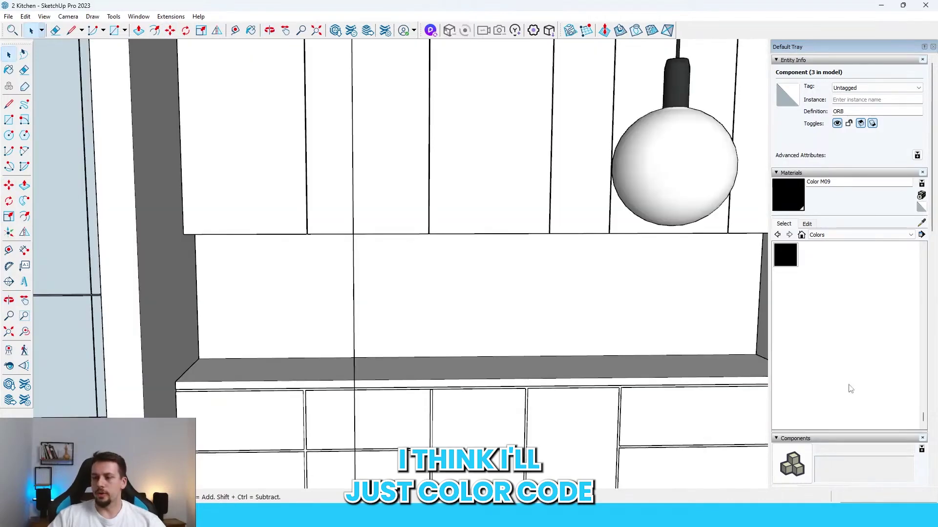
# Step: Open the island's worktop for editing and paint it with 0012_Bisque from the Colors-Named materials
pyautogui.scroll(-5, 357, 251)
pyautogui.scroll(4, 441, 349)
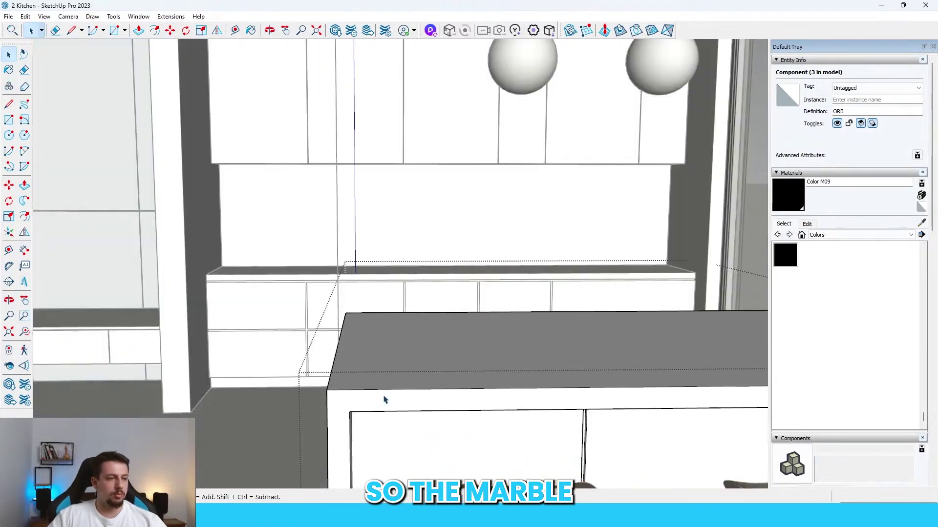
pyautogui.doubleClick(384, 397)
pyautogui.click(860, 234)
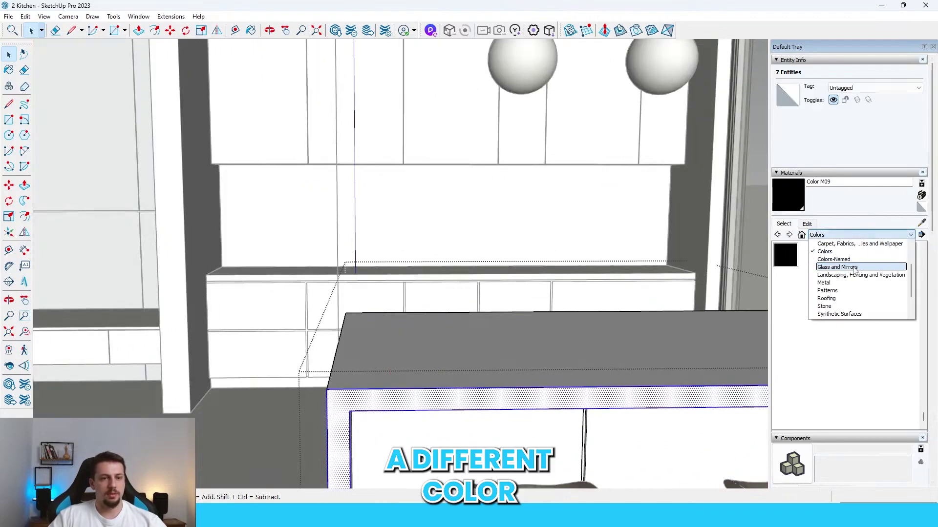
pyautogui.click(850, 259)
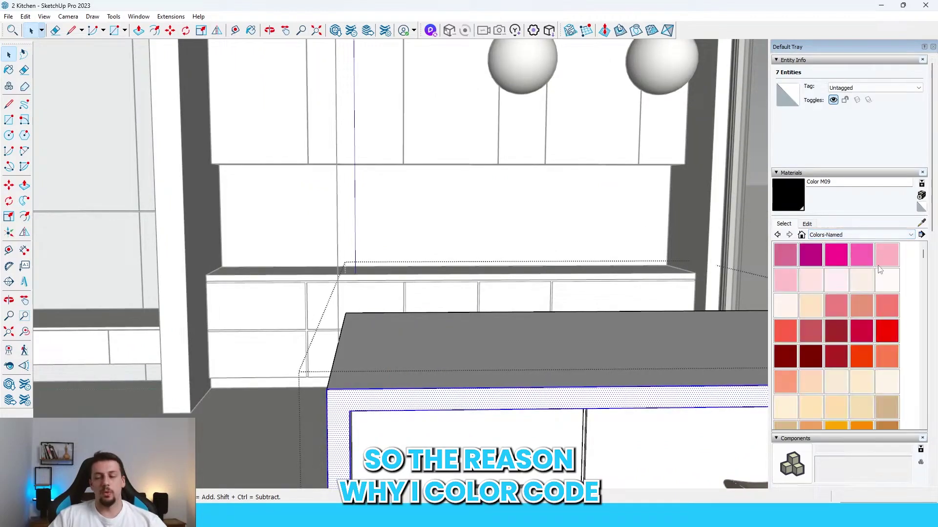
pyautogui.click(816, 310)
pyautogui.scroll(-2, 704, 178)
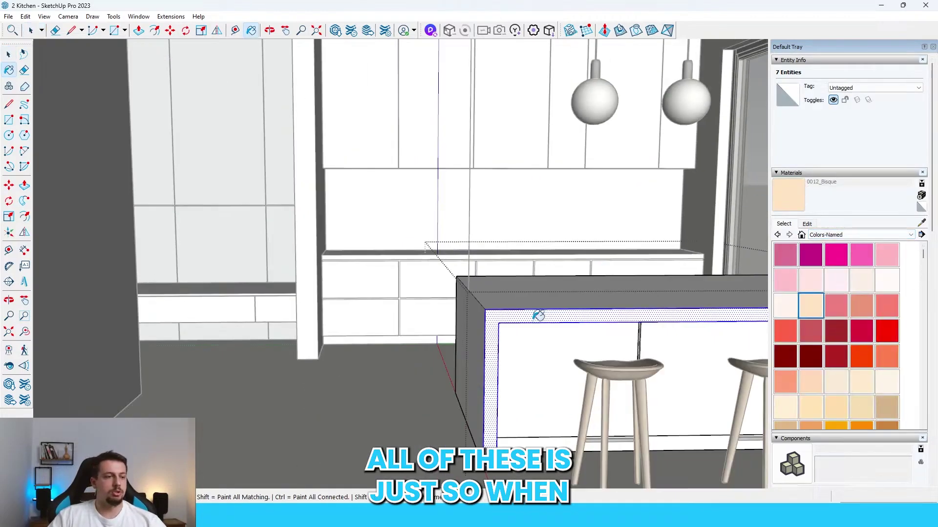
pyautogui.scroll(3, 490, 342)
pyautogui.click(481, 280)
# Step: Select the remaining unpainted face of the island's worktop frame and paint it with 0012_Bisque
pyautogui.moveTo(486, 275)
pyautogui.mouseDown(button='middle')
pyautogui.moveTo(468, 262)
pyautogui.moveTo(529, 265)
pyautogui.moveTo(529, 297)
pyautogui.moveTo(508, 307)
pyautogui.moveTo(528, 307)
pyautogui.mouseUp(button='middle')
pyautogui.press('space')
pyautogui.click(515, 337)
pyautogui.press('b')
pyautogui.click(519, 325)
# Step: Open the countertop of the back wall cabinets and paint its top and front edge with 0012_Bisque
pyautogui.scroll(2, 518, 326)
pyautogui.moveTo(578, 258); pyautogui.dragTo(531, 301, button='middle')
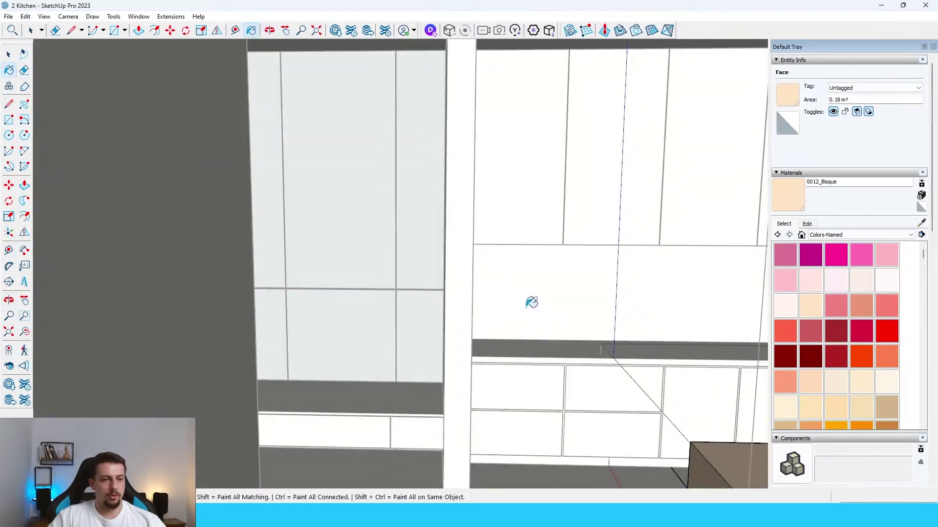
pyautogui.scroll(3, 654, 326)
pyautogui.press('space')
pyautogui.doubleClick(582, 380)
pyautogui.click(582, 380)
pyautogui.press('b')
pyautogui.click(587, 363)
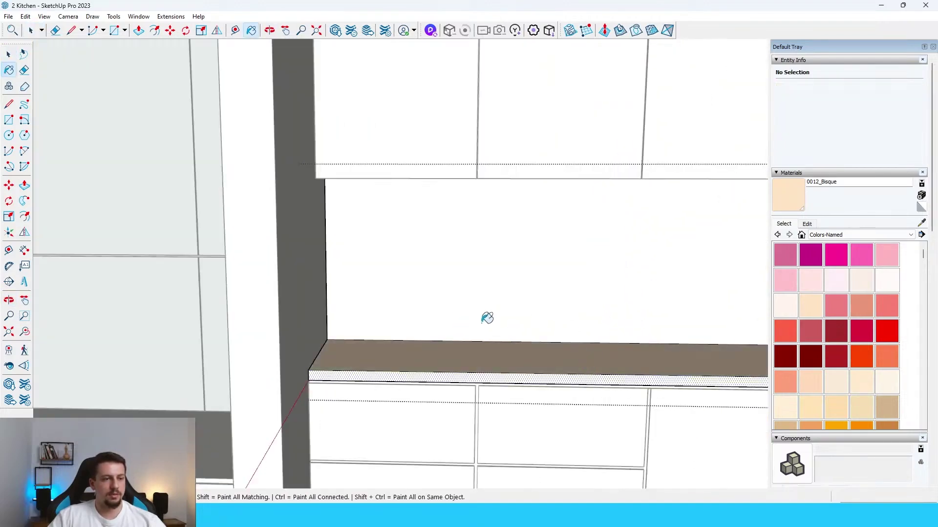
pyautogui.scroll(5, 518, 367)
pyautogui.moveTo(542, 364)
pyautogui.mouseDown(button='middle')
pyautogui.moveTo(567, 383)
pyautogui.moveTo(588, 331)
pyautogui.moveTo(526, 272)
pyautogui.mouseUp(button='middle')
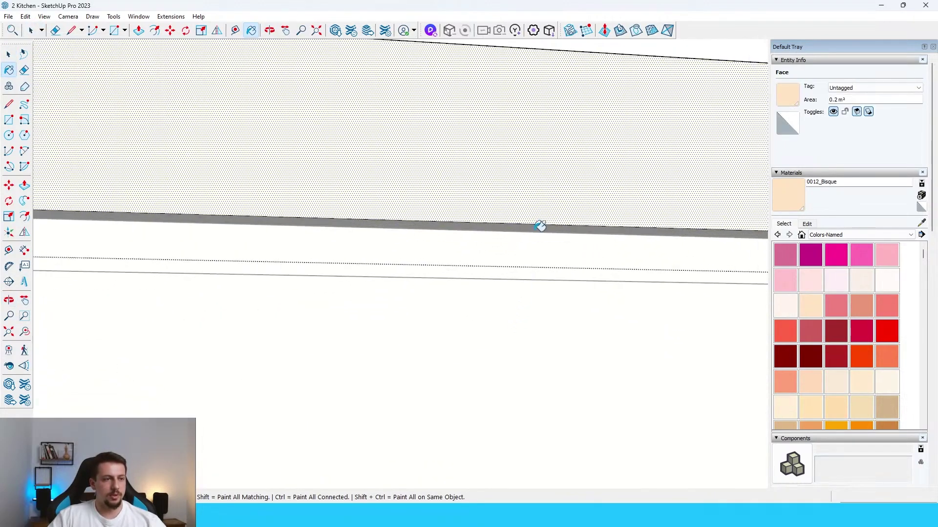
pyautogui.moveTo(437, 324)
pyautogui.mouseDown(button='middle')
pyautogui.moveTo(397, 402)
pyautogui.moveTo(385, 364)
pyautogui.mouseUp(button='middle')
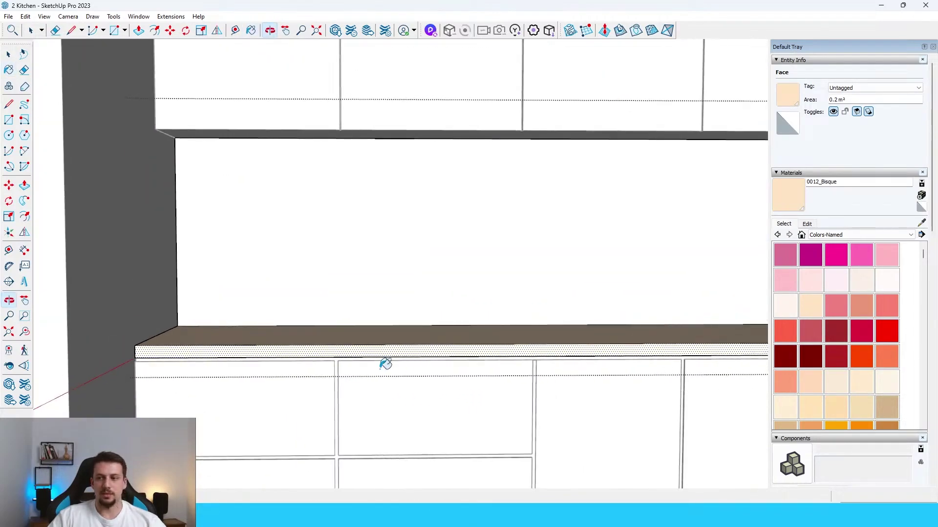
# Step: Open the backsplash panel between the countertop and the upper cabinets and paint it with 0012_Bisque
pyautogui.press('space')
pyautogui.press('Escape')
pyautogui.doubleClick(432, 255)
pyautogui.click(408, 269)
pyautogui.scroll(-1, 406, 265)
pyautogui.press('b')
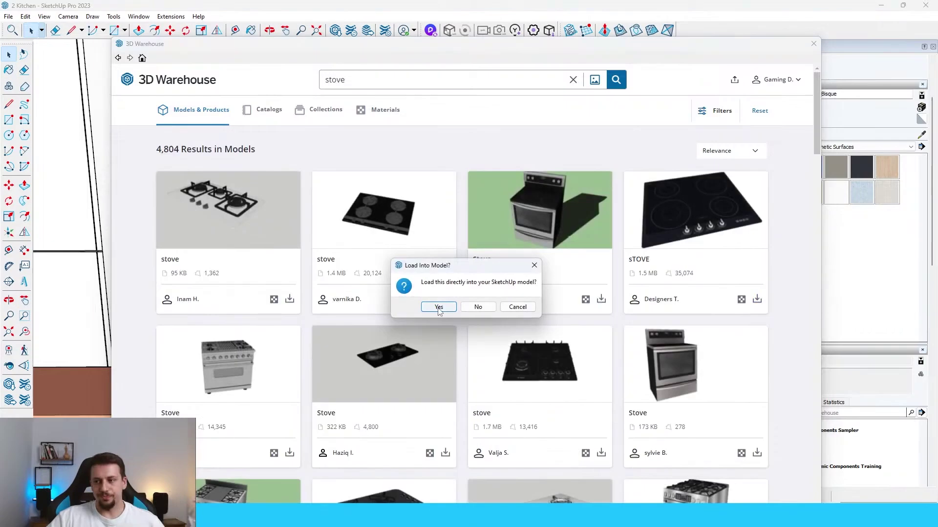
# Step: Load the cooktop model onto the counter's end, rotated 180 degrees, and the kitchen accessories model with clipboard and jars beside the sink
pyautogui.click(436, 307)
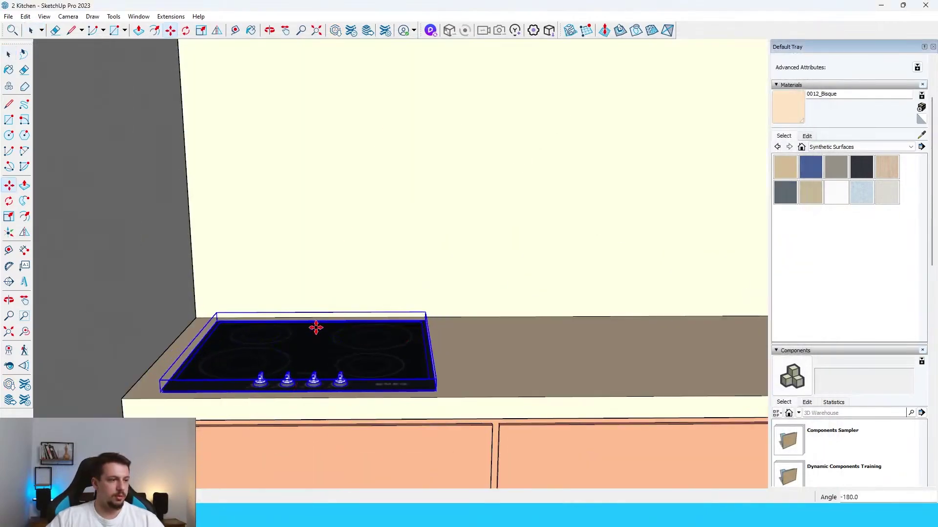
pyautogui.click(336, 30)
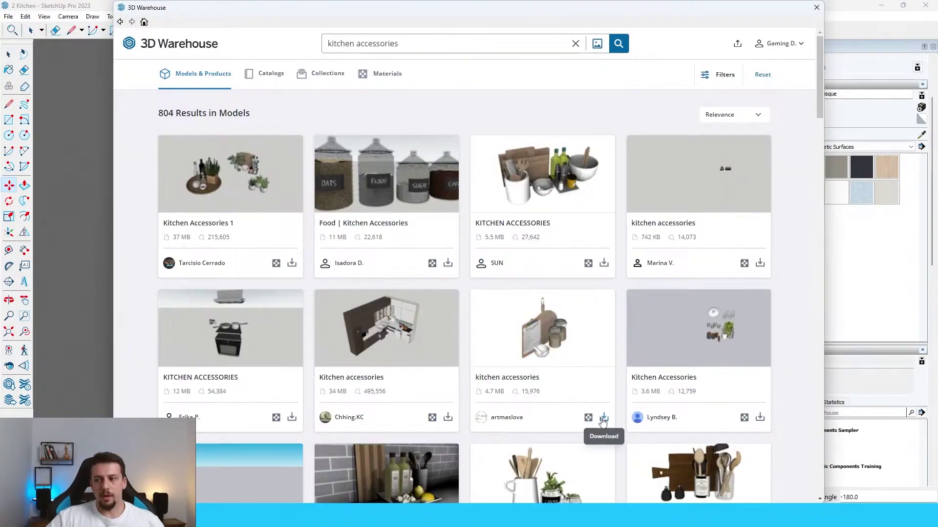
pyautogui.click(604, 417)
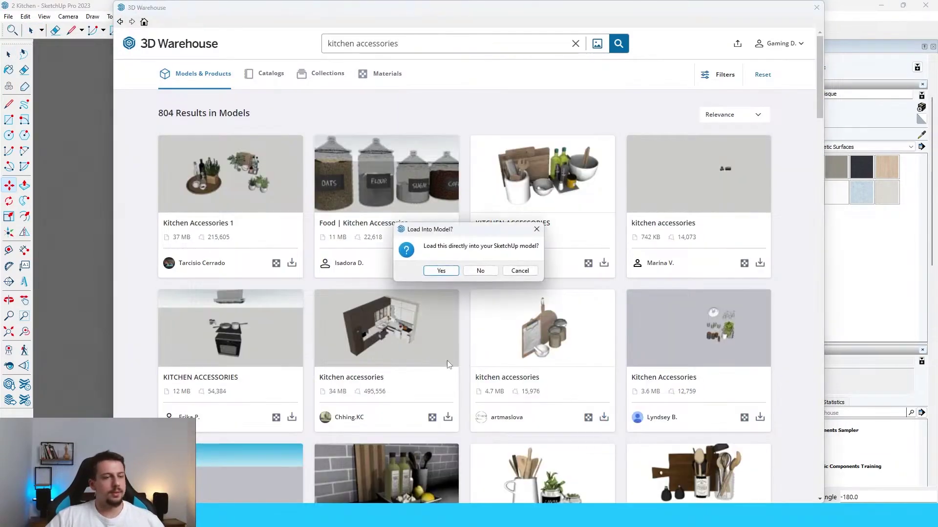
pyautogui.click(440, 270)
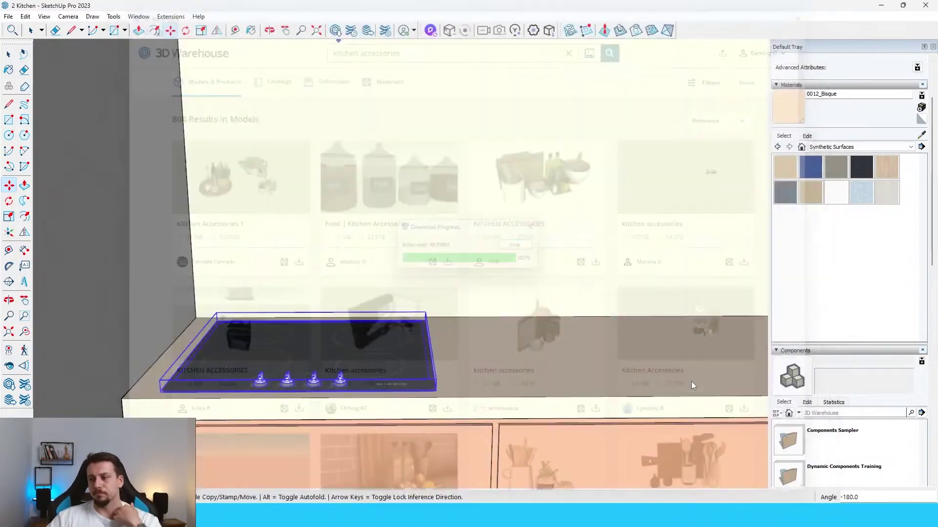
pyautogui.scroll(5, 628, 335)
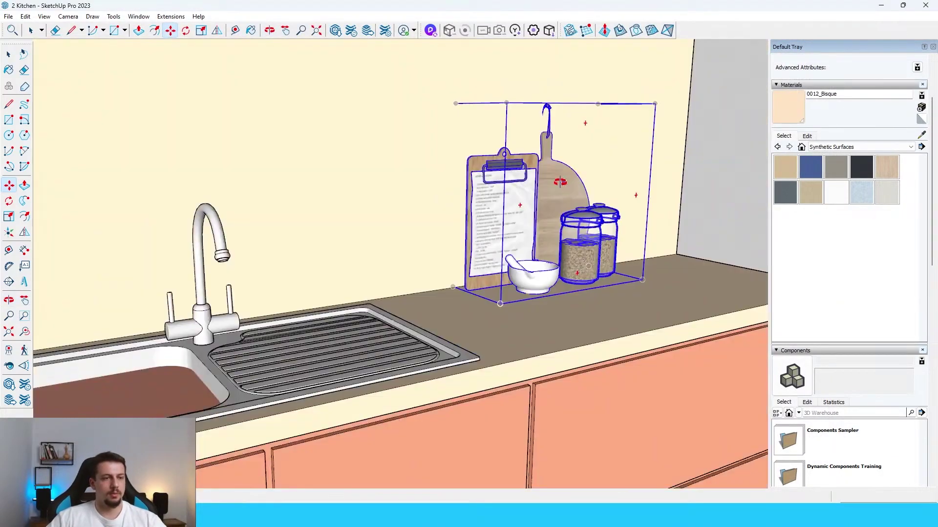
pyautogui.scroll(-3, 560, 181)
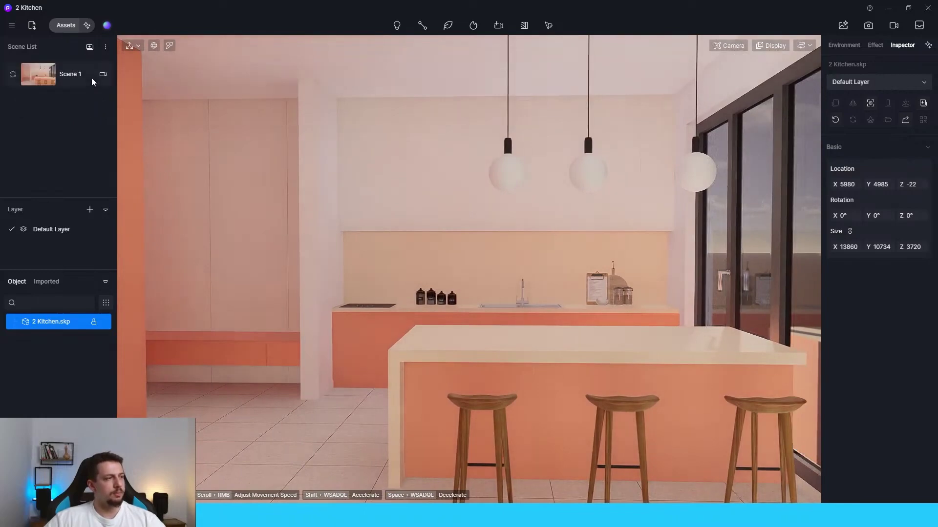
# Step: Switch to D5 Render and open the camera settings of Scene 1
pyautogui.click(93, 81)
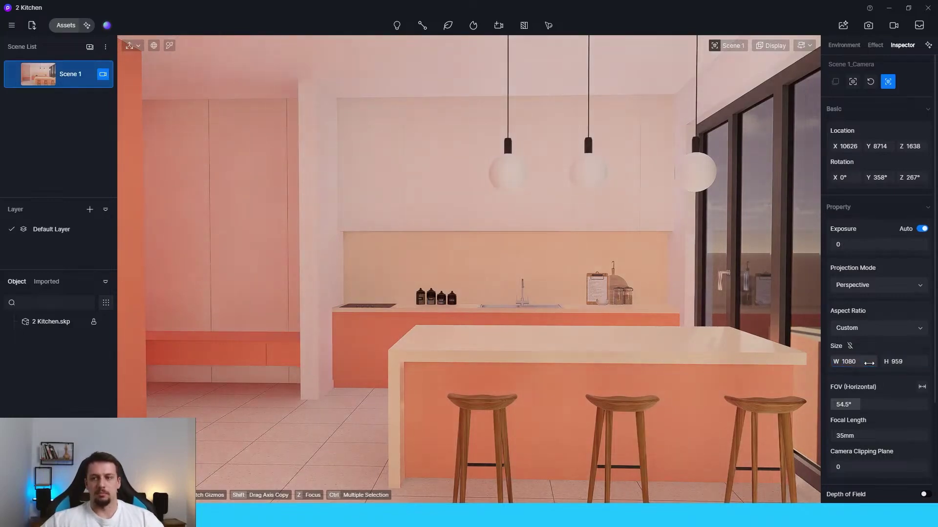
# Step: Set the Scene 1 camera size to 1080 by 1350 and its projection mode to Two-point Perspective
pyautogui.press('Return')
pyautogui.click(895, 361)
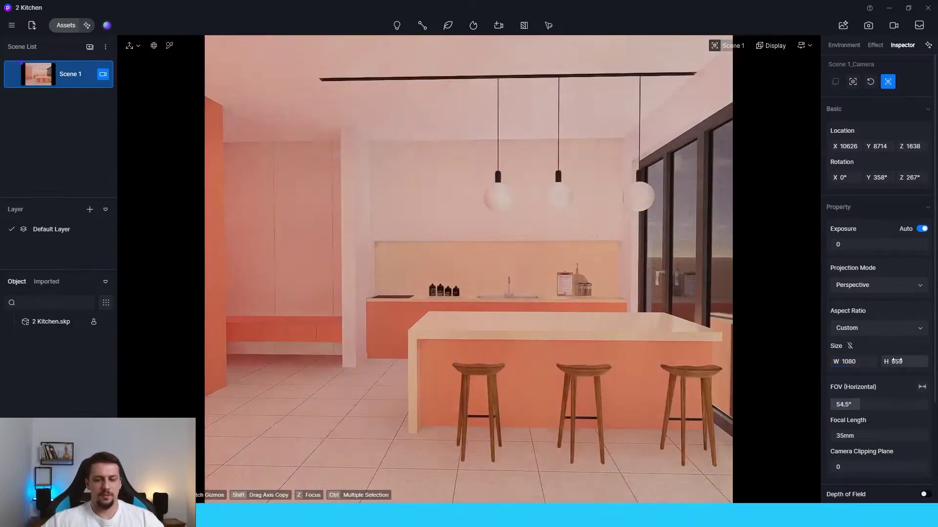
pyautogui.write('1350')
pyautogui.click(877, 285)
pyautogui.click(896, 315)
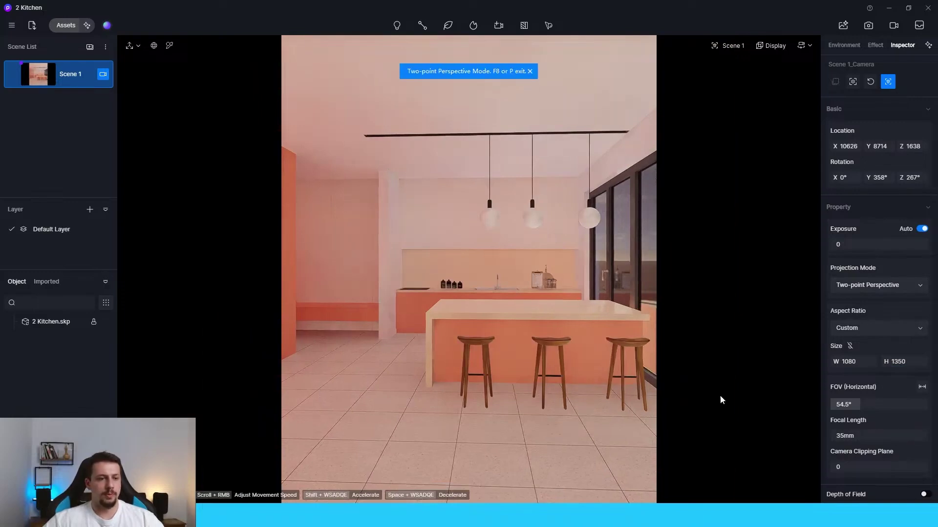
# Step: Set the camera's horizontal field of view to 38° and update Scene 1 with the new framing
pyautogui.moveTo(853, 400); pyautogui.dragTo(852, 404)
pyautogui.click(472, 373)
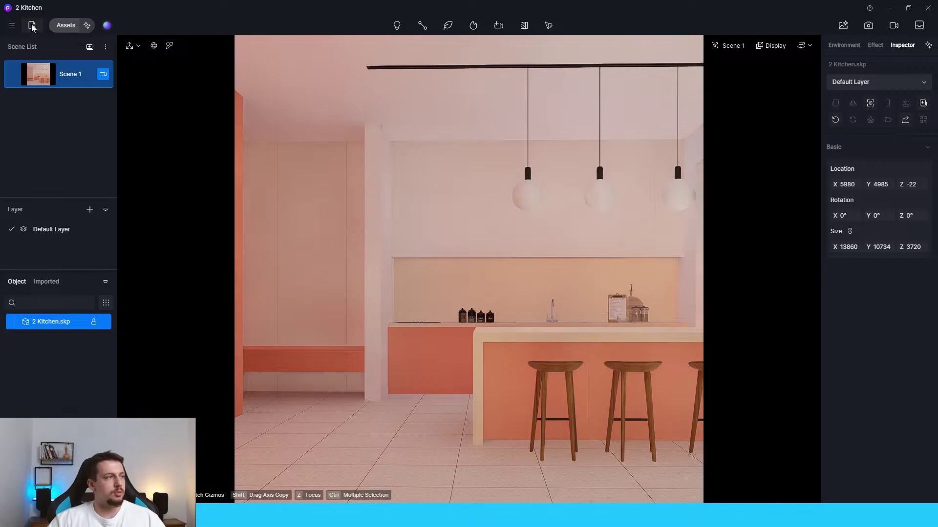
pyautogui.click(12, 25)
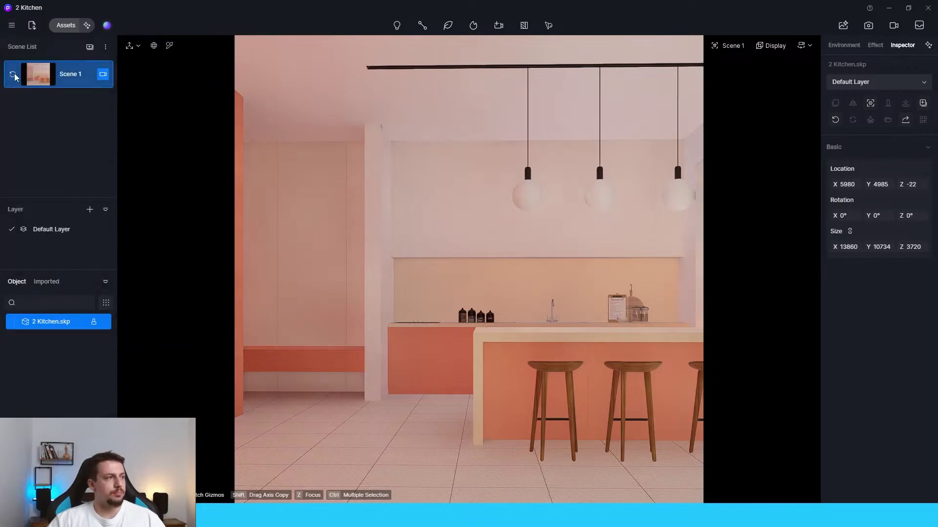
# Step: Pick the wood-textured 0026_LightSalmon material of the cabinet fronts, set its base color to white and rotate its texture
pyautogui.click(169, 45)
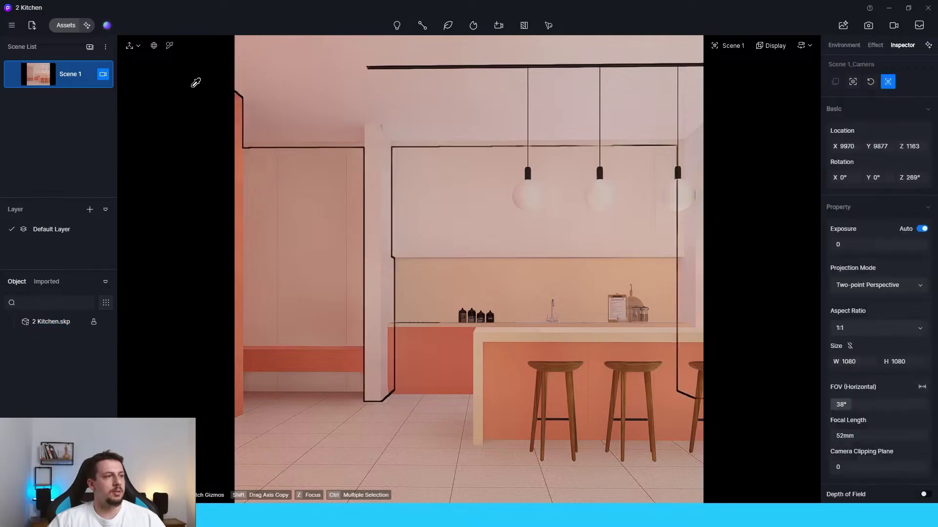
pyautogui.click(238, 178)
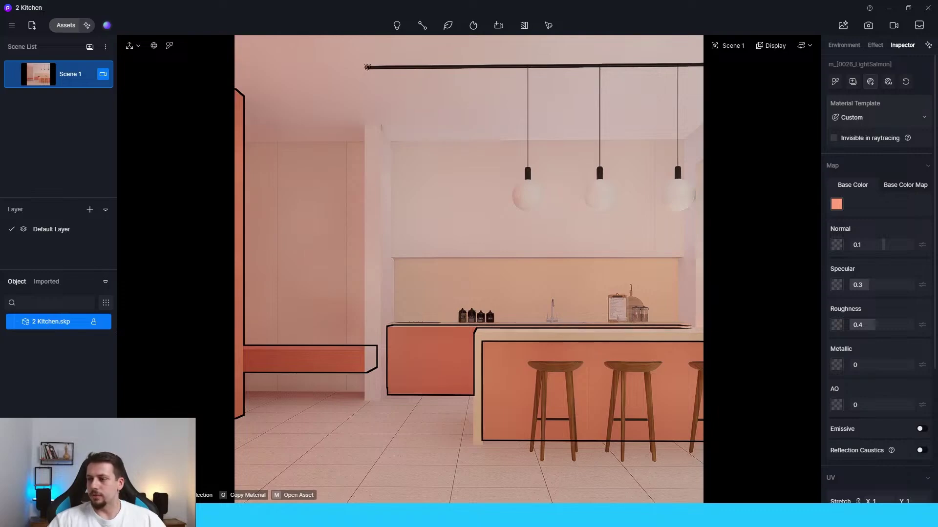
pyautogui.click(837, 205)
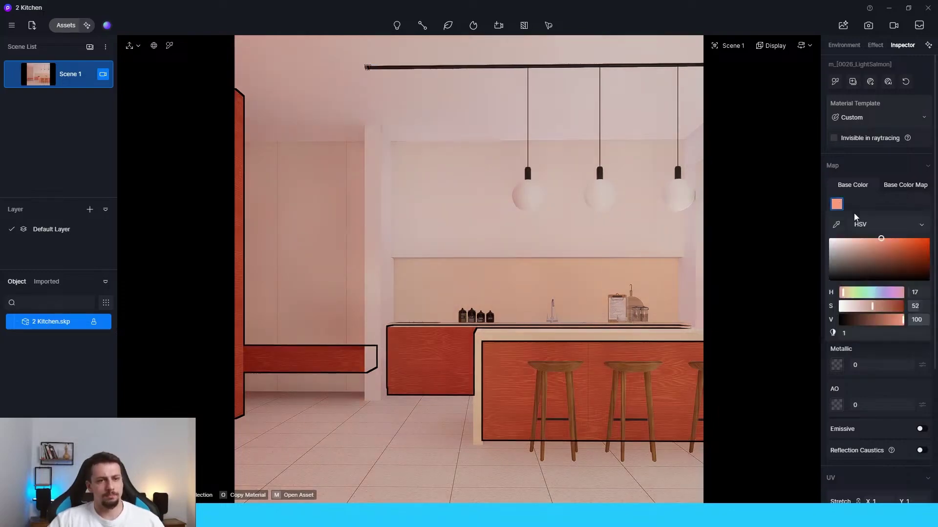
pyautogui.moveTo(854, 258); pyautogui.dragTo(795, 219)
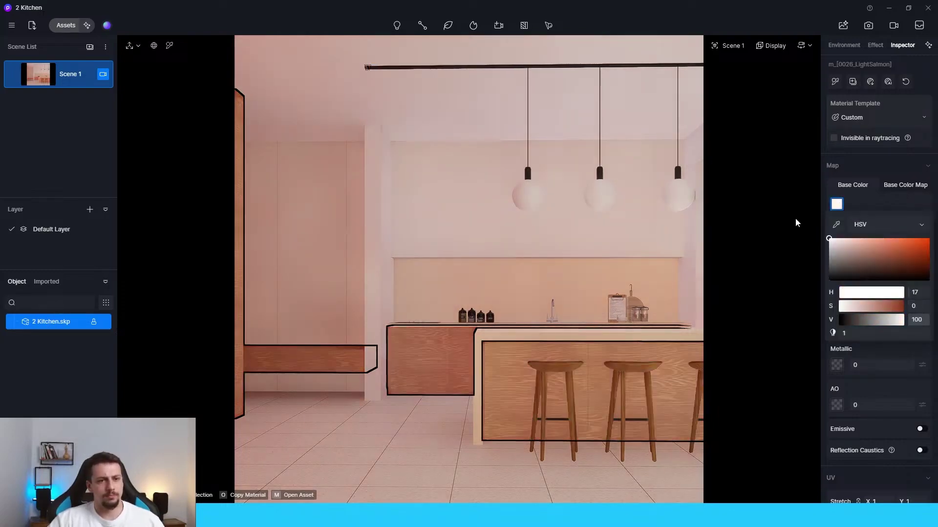
pyautogui.click(887, 205)
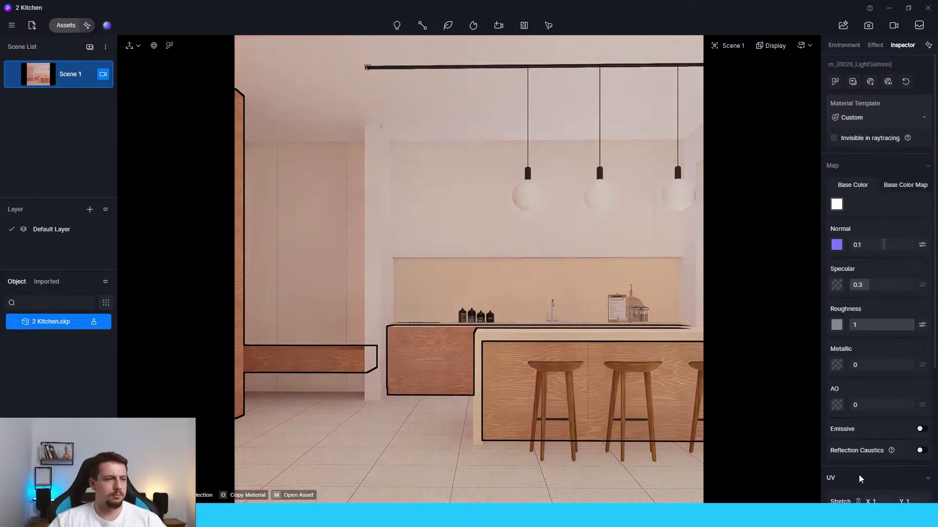
pyautogui.scroll(-3, 866, 449)
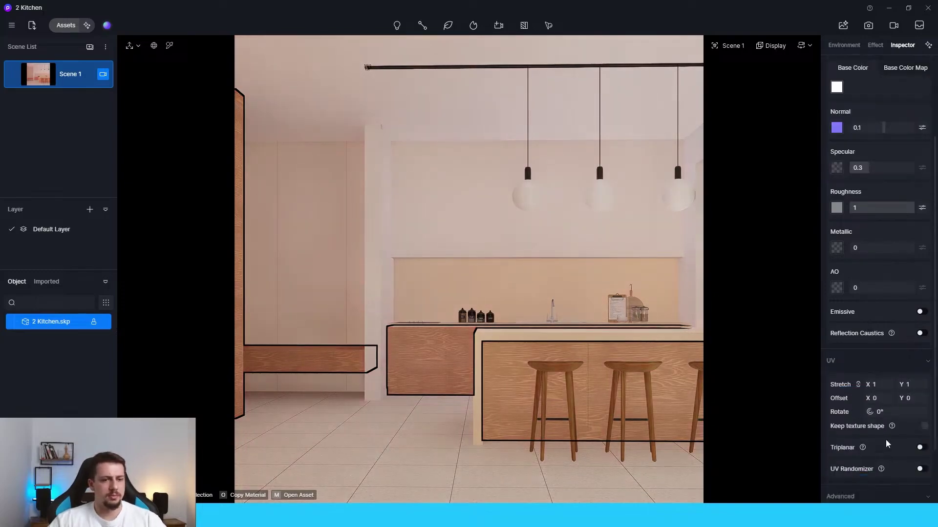
pyautogui.click(869, 412)
# Step: Set the base color of the backsplash and countertop's 0012_Bisque material to white, and pick the upper cabinets' 0011_Seashell material
pyautogui.click(169, 46)
pyautogui.click(491, 283)
pyautogui.scroll(3, 884, 97)
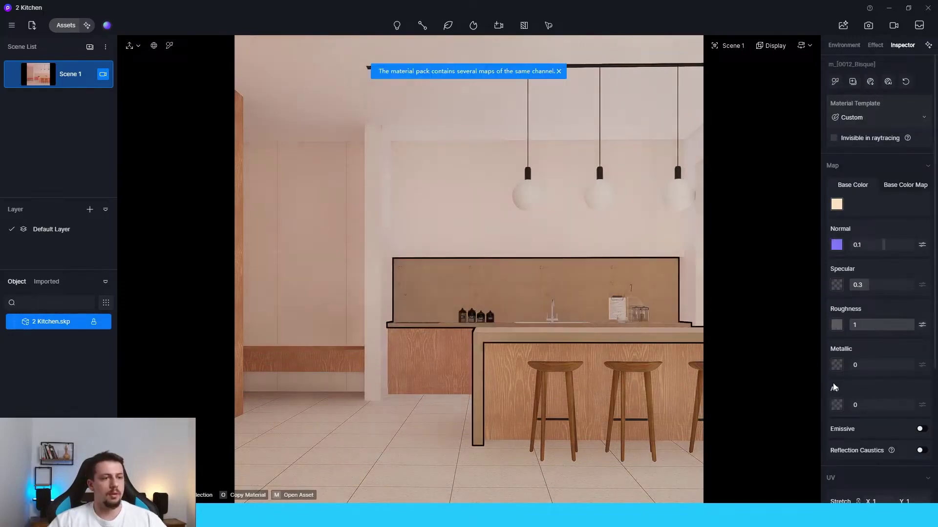
pyautogui.scroll(-3, 893, 405)
pyautogui.scroll(3, 918, 415)
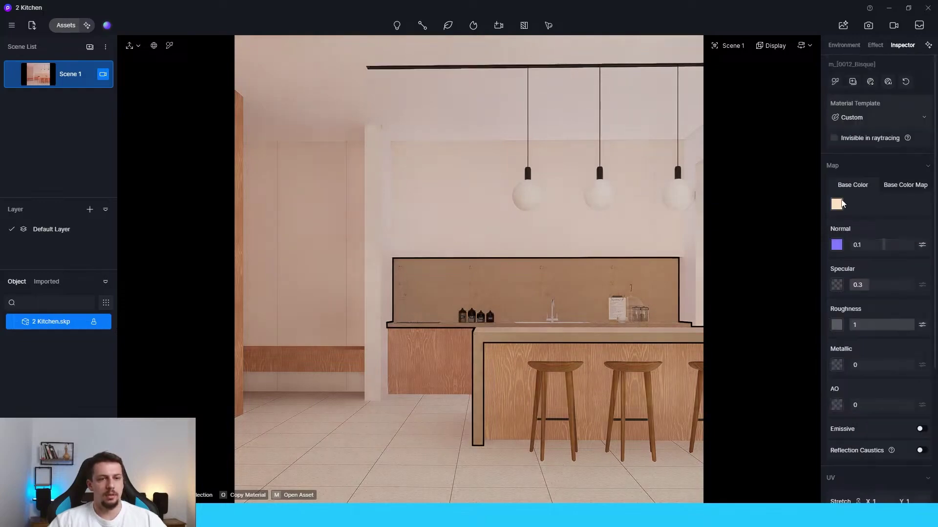
pyautogui.click(836, 204)
pyautogui.moveTo(850, 240); pyautogui.dragTo(784, 226)
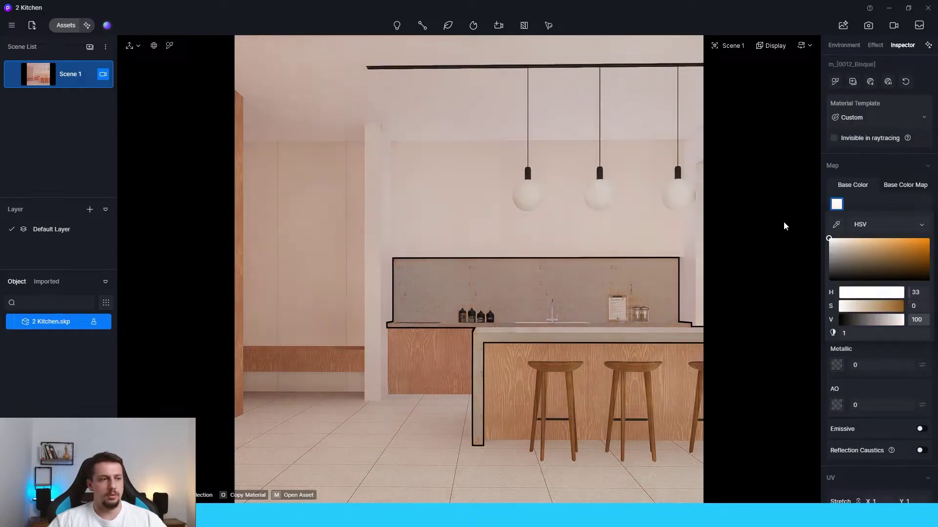
pyautogui.click(393, 271)
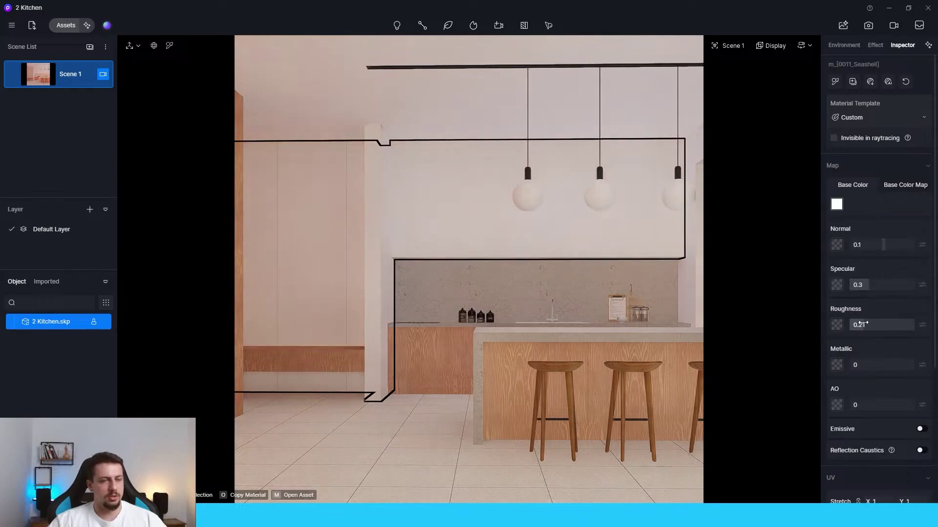
# Step: Switch the sky light to HDRI with the custom Sunrise sky and separate its skylight and background brightness
pyautogui.click(844, 45)
pyautogui.click(902, 86)
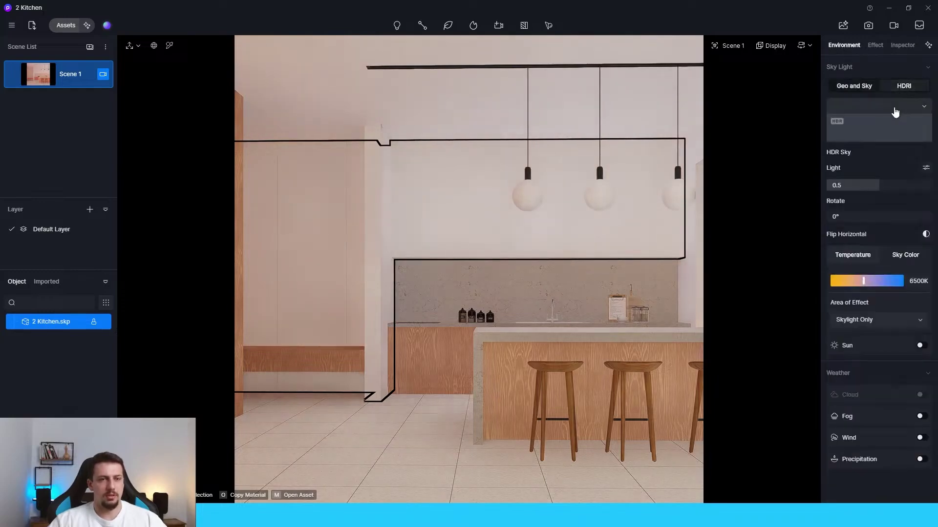
pyautogui.click(895, 110)
pyautogui.click(850, 154)
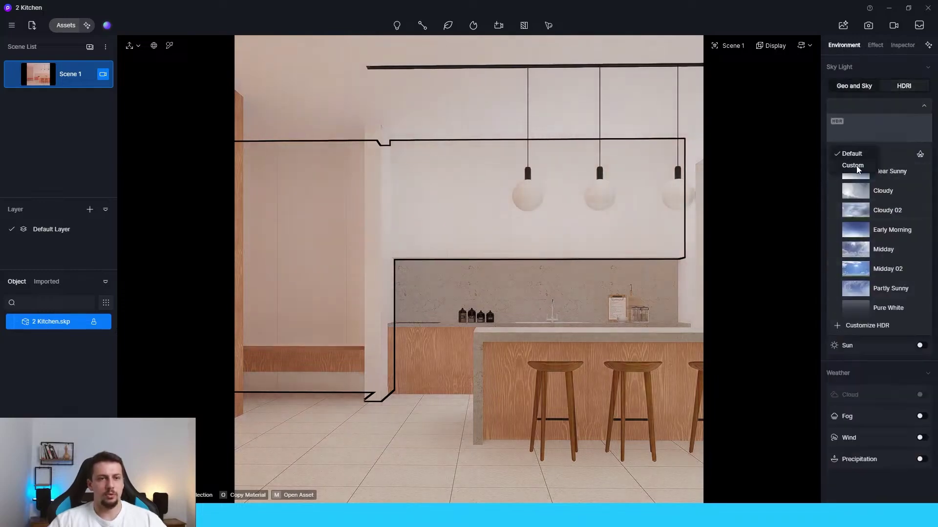
pyautogui.click(855, 167)
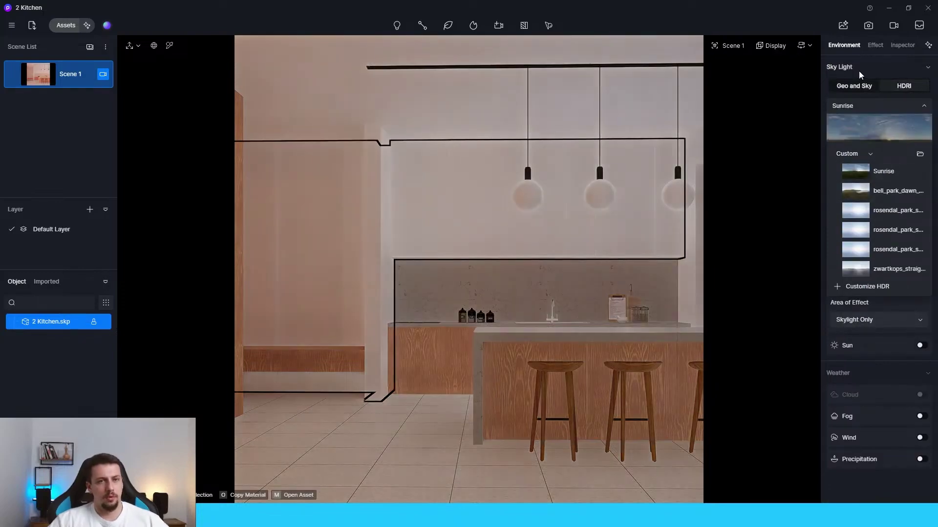
pyautogui.click(865, 72)
pyautogui.click(865, 68)
pyautogui.click(889, 69)
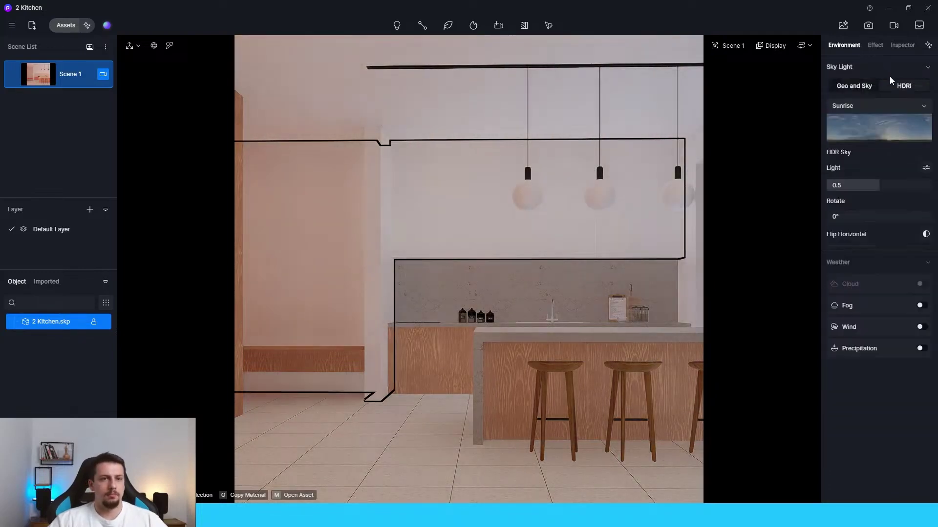
pyautogui.click(924, 168)
# Step: Turn off auto exposure and rotate the HDRI sky to 278.3°
pyautogui.click(875, 45)
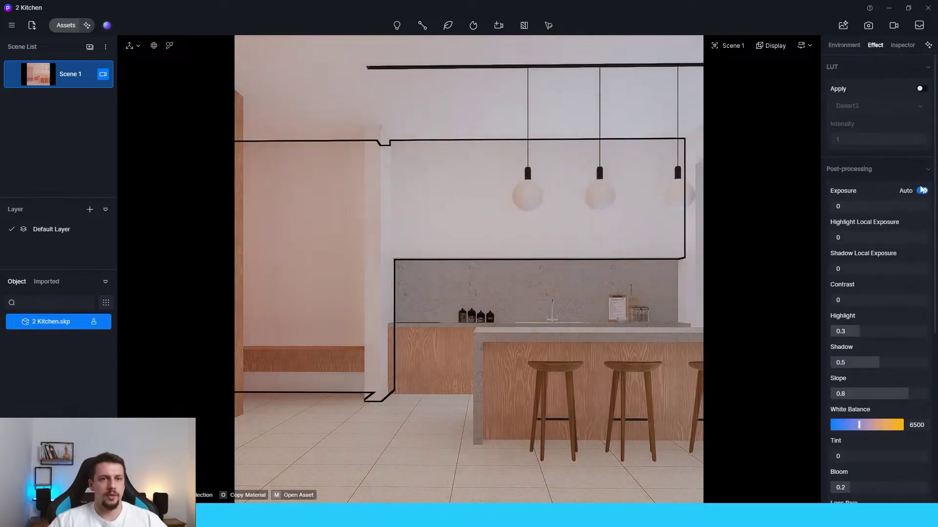
pyautogui.click(922, 191)
pyautogui.click(844, 44)
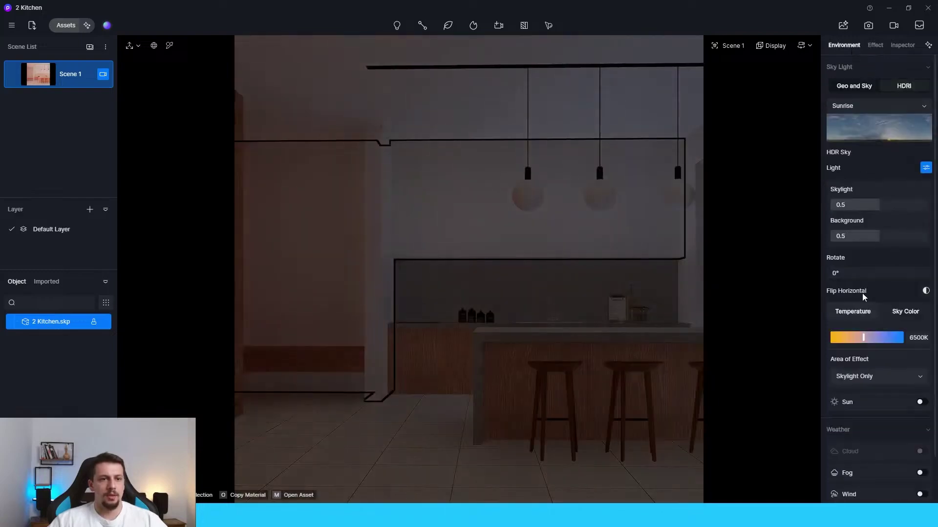
pyautogui.moveTo(857, 273); pyautogui.dragTo(894, 275)
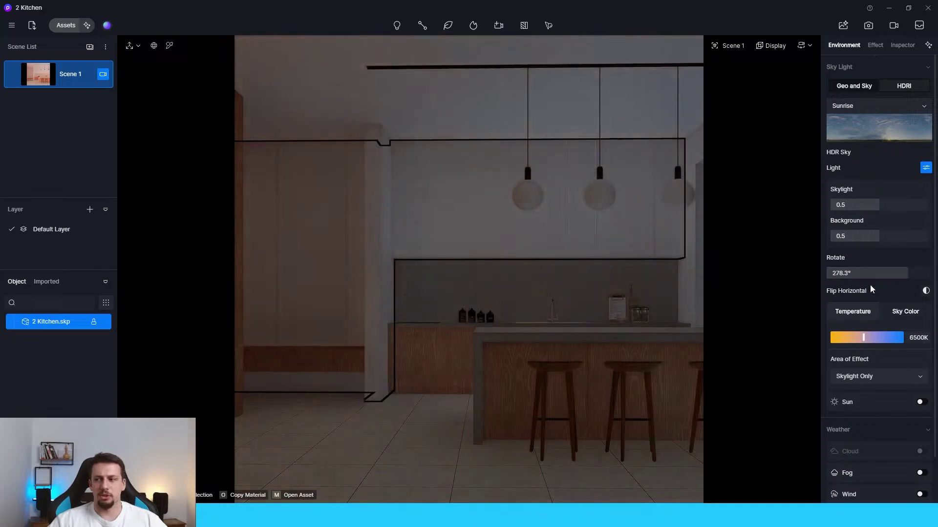
# Step: Pick the window glass material, set its opacity and specular to 0 and refraction to 1, and return to the Scene 1 view
pyautogui.moveTo(573, 276); pyautogui.dragTo(653, 230, button='right')
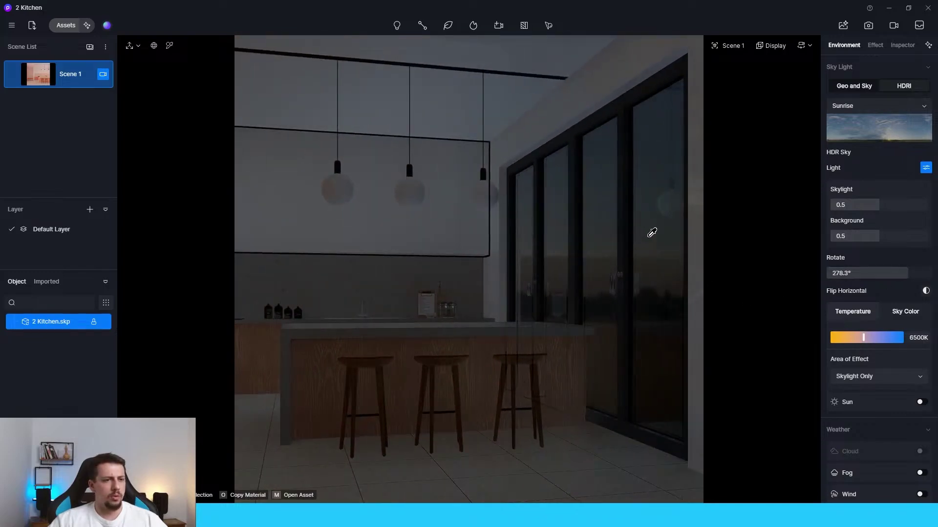
pyautogui.click(653, 230)
pyautogui.moveTo(877, 321); pyautogui.dragTo(833, 330)
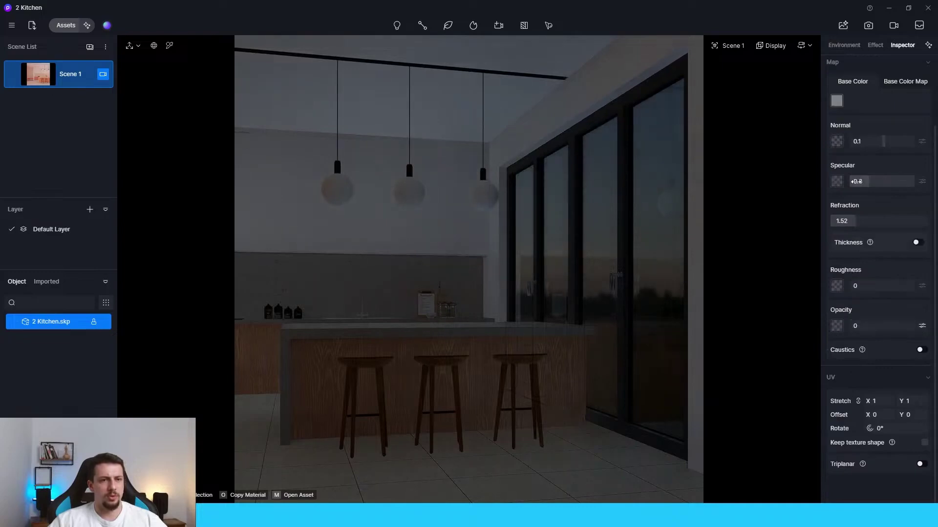
pyautogui.moveTo(861, 181); pyautogui.dragTo(836, 195)
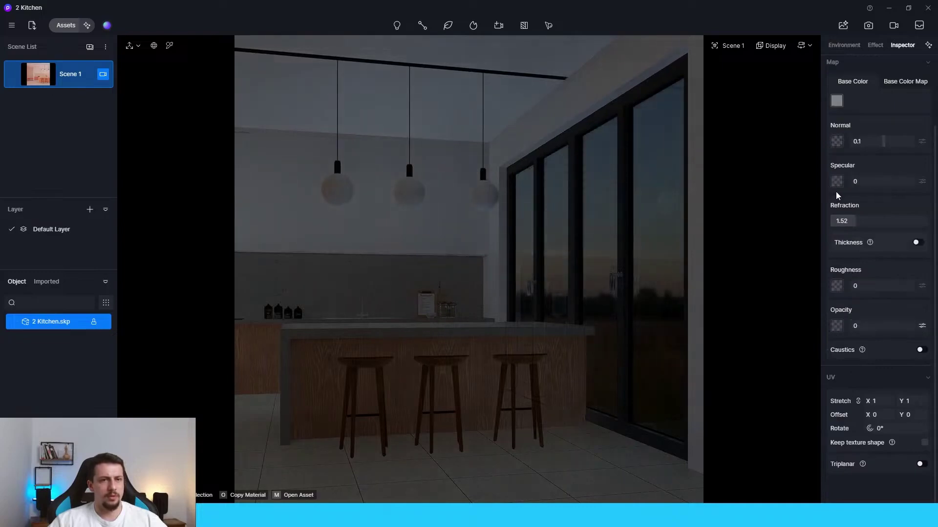
pyautogui.click(66, 79)
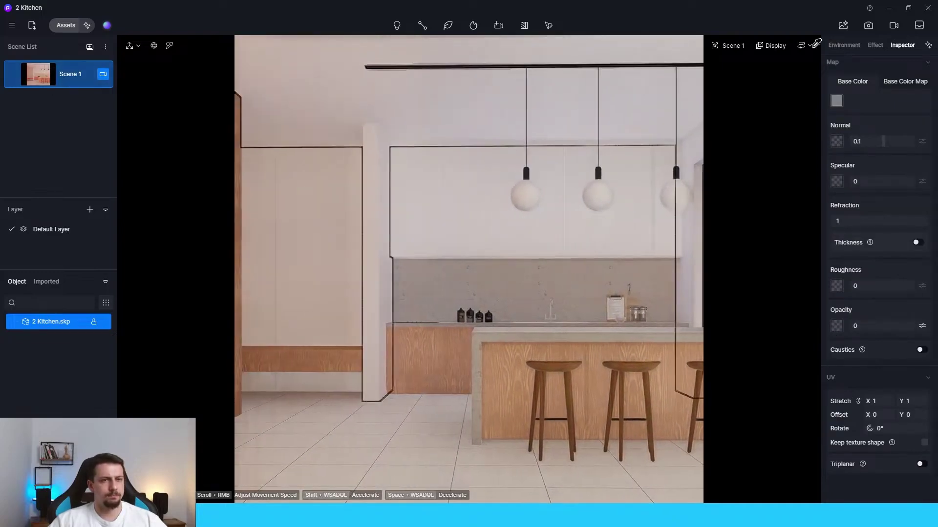
# Step: Switch Scene 1's sky light to the Sunrise HDRI with a skylight of about 0.2 and turn off auto exposure
pyautogui.click(844, 44)
pyautogui.click(903, 85)
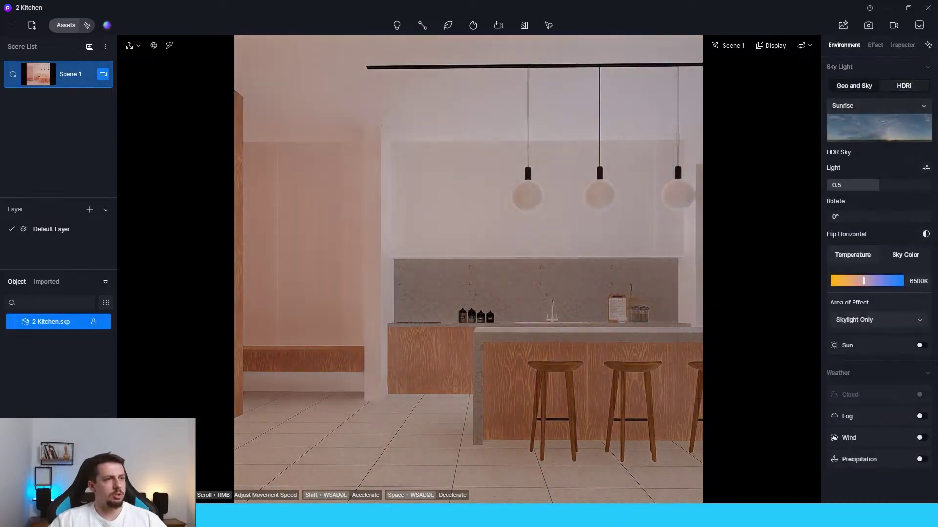
pyautogui.click(13, 74)
pyautogui.click(926, 168)
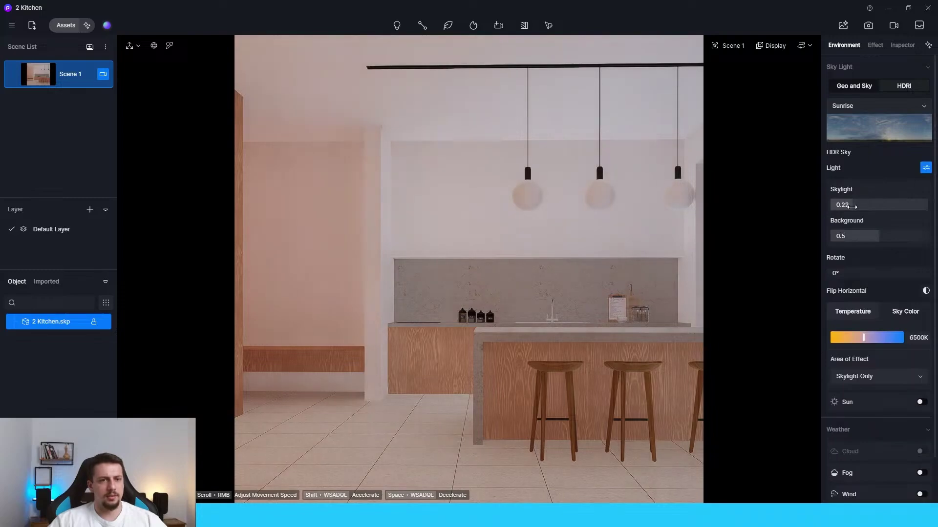
pyautogui.click(875, 45)
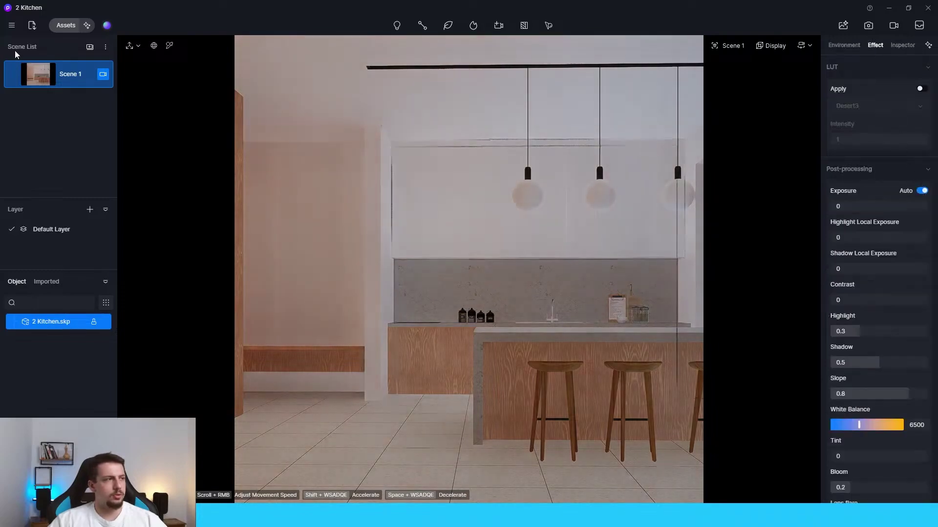
pyautogui.click(922, 190)
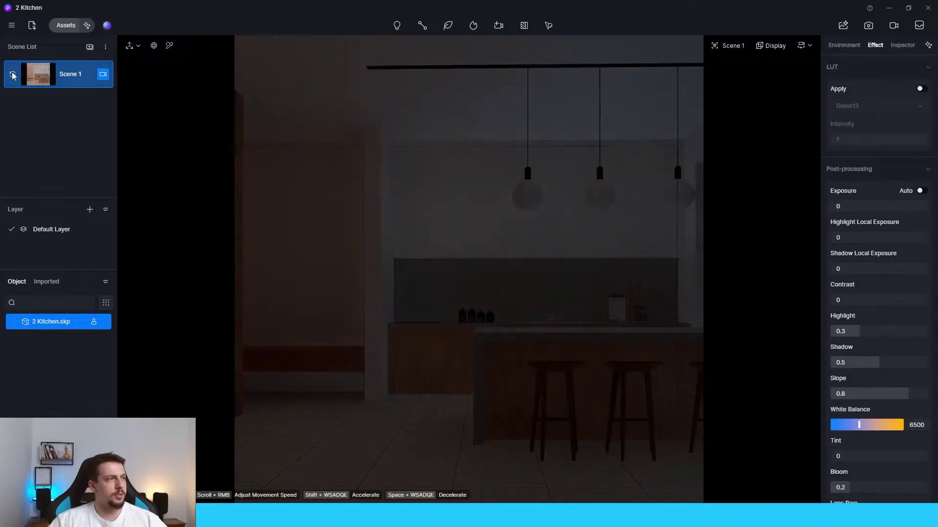
# Step: Rotate the HDRI sky to 150° and turn on its sun with a sunlight intensity of 0.3
pyautogui.click(844, 45)
pyautogui.scroll(-3, 870, 367)
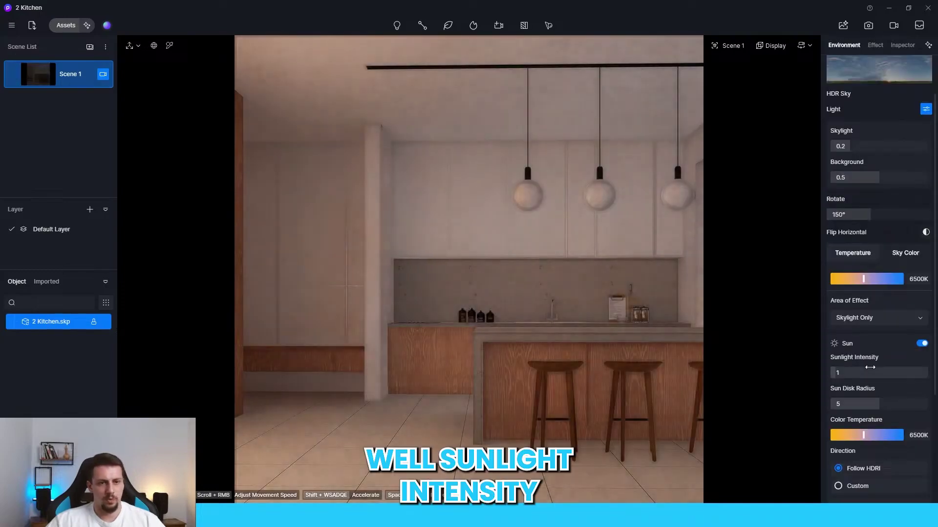
pyautogui.click(869, 367)
pyautogui.write('0')
pyautogui.press('Return')
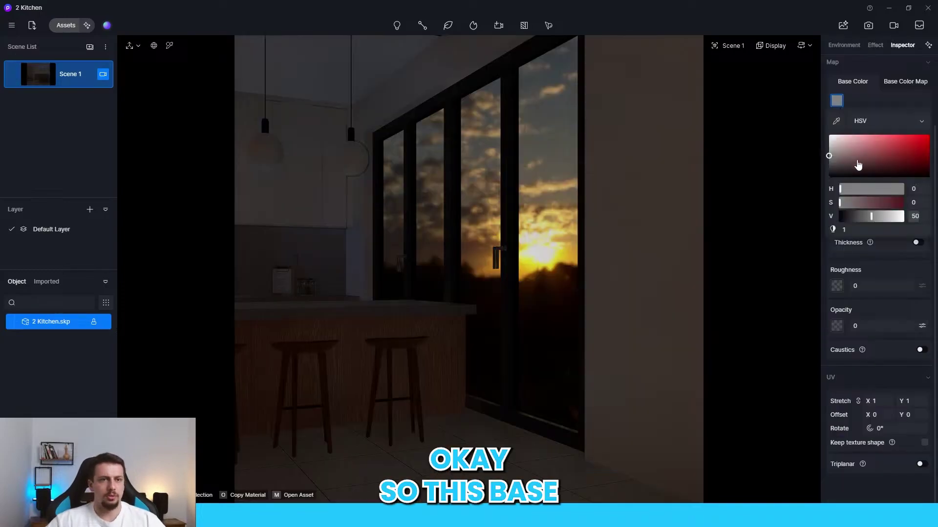
# Step: Set the window glass material's base color to white and return to the Scene 1 view
pyautogui.moveTo(857, 165); pyautogui.dragTo(829, 136)
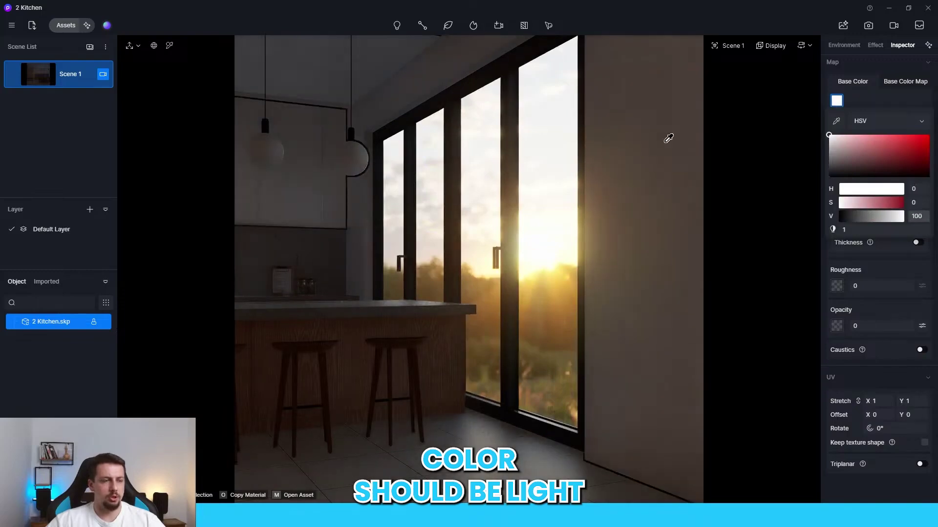
pyautogui.click(65, 80)
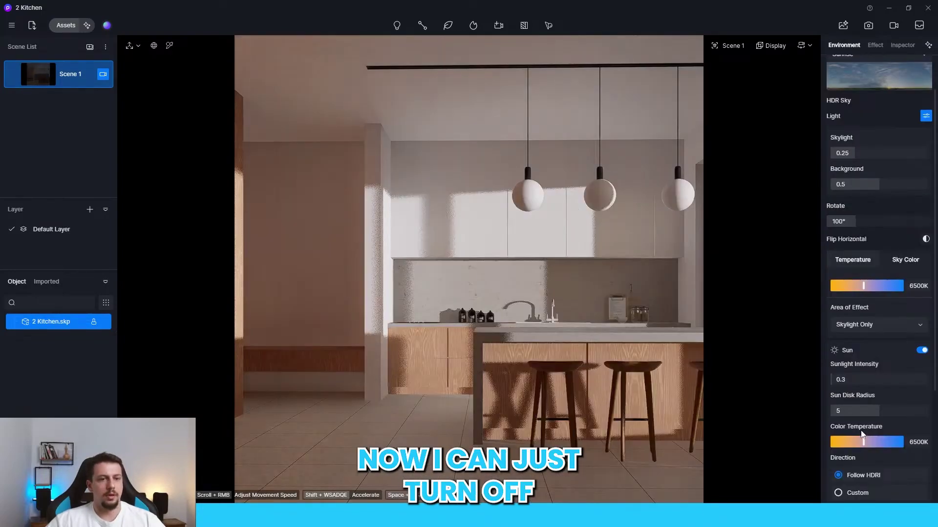
# Step: Set the sun's direction to Custom and adjust its angle so sunlight enters through the windows
pyautogui.click(859, 493)
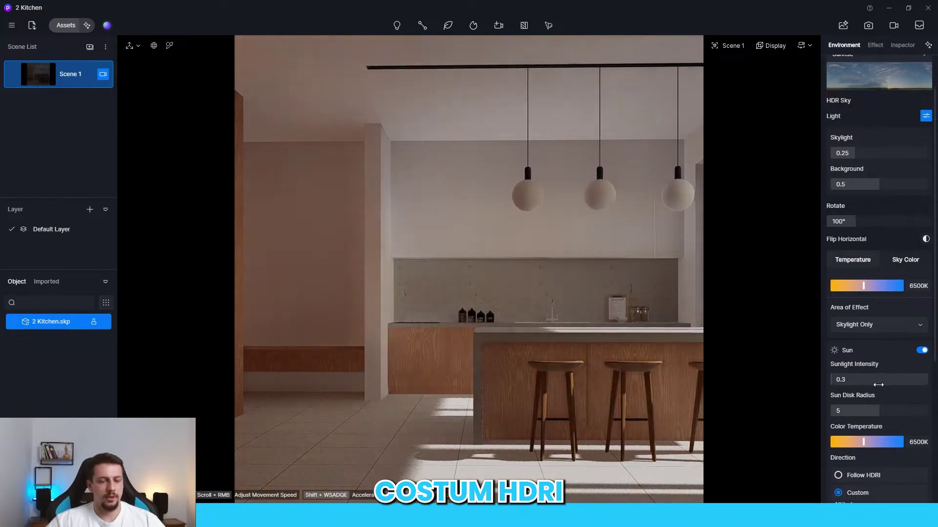
pyautogui.scroll(-1, 901, 408)
pyautogui.moveTo(872, 461); pyautogui.dragTo(846, 464)
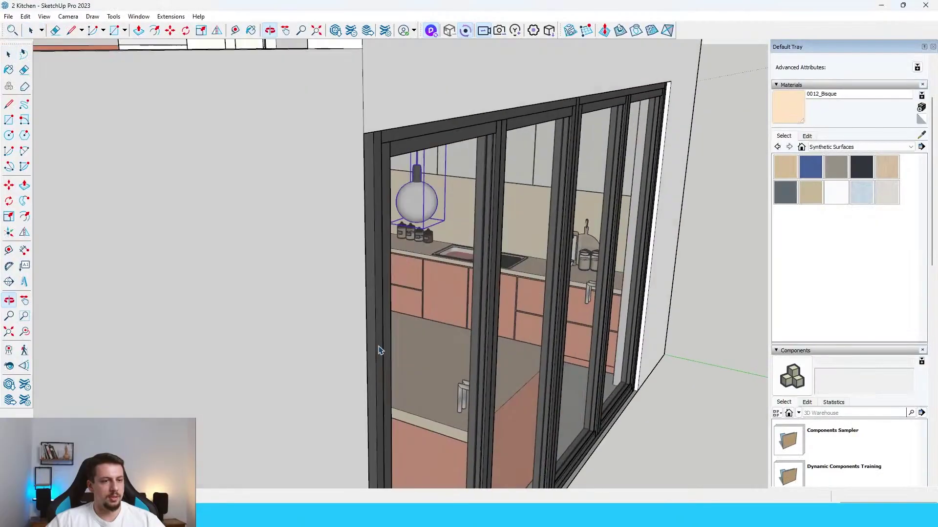
# Step: Open the wall group and extend the lower wall section beside the glazed doors up to the roof slab
pyautogui.scroll(-5, 469, 335)
pyautogui.moveTo(508, 291); pyautogui.dragTo(346, 357, button='middle')
pyautogui.click(348, 340)
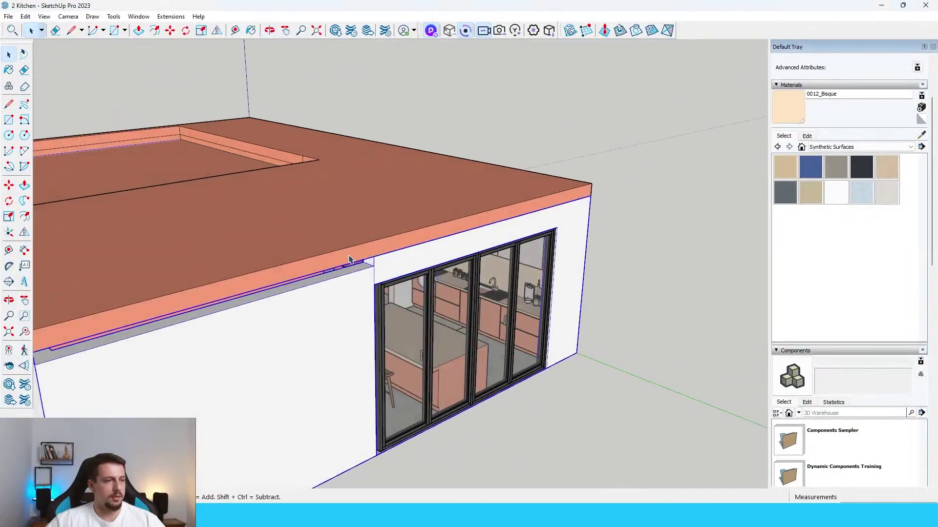
pyautogui.doubleClick(357, 265)
pyautogui.press('p')
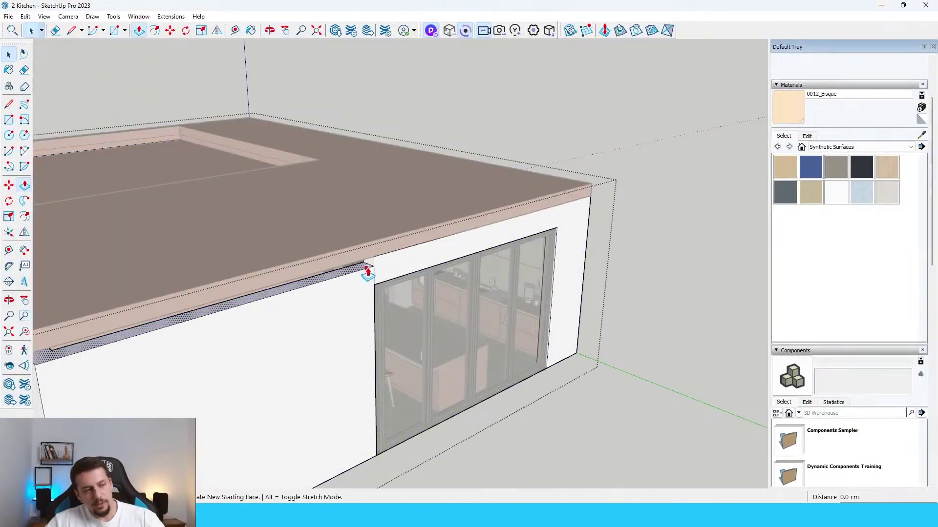
pyautogui.press('t')
# Step: Draw a rectangle on the exterior wall beside the glazed doors and clear the opening's faces to widen the window opening
pyautogui.press('r')
pyautogui.click(375, 284)
pyautogui.scroll(-3, 466, 245)
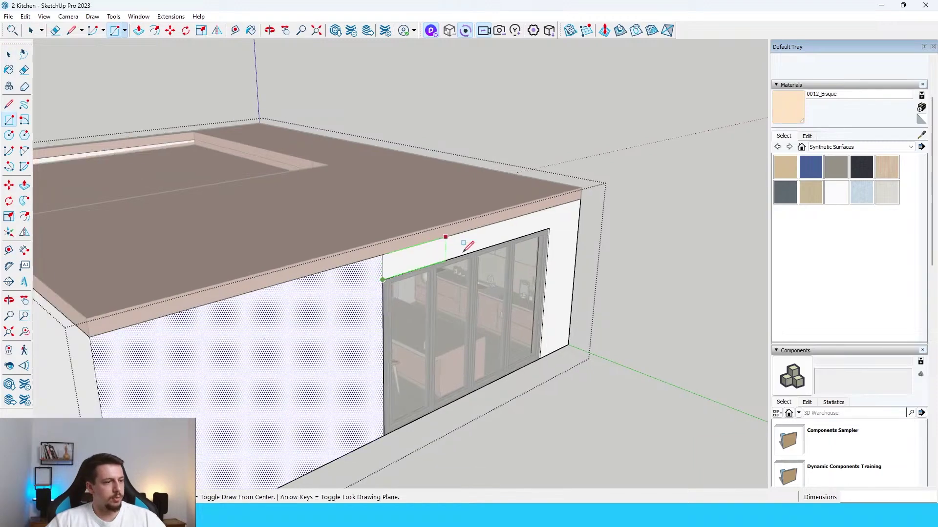
pyautogui.click(296, 434)
pyautogui.press('space')
pyautogui.click(360, 350)
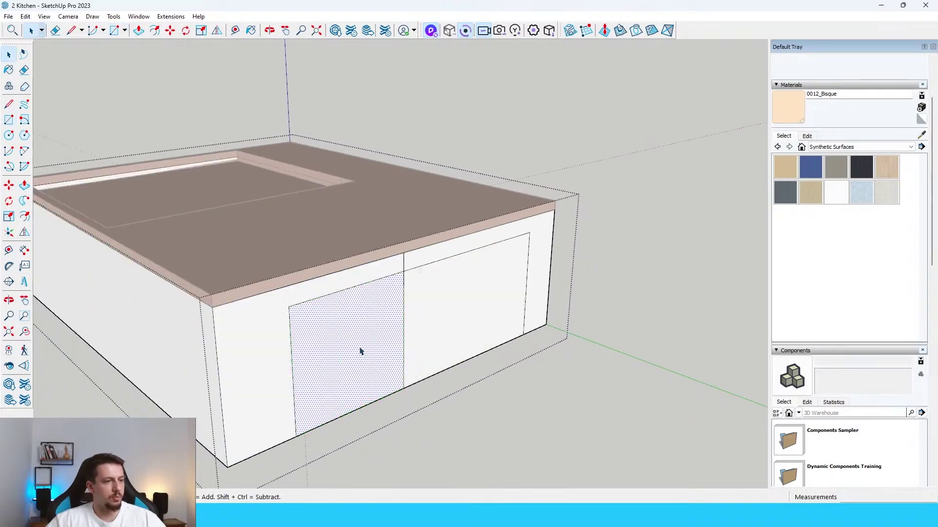
pyautogui.scroll(2, 423, 315)
pyautogui.click(423, 302)
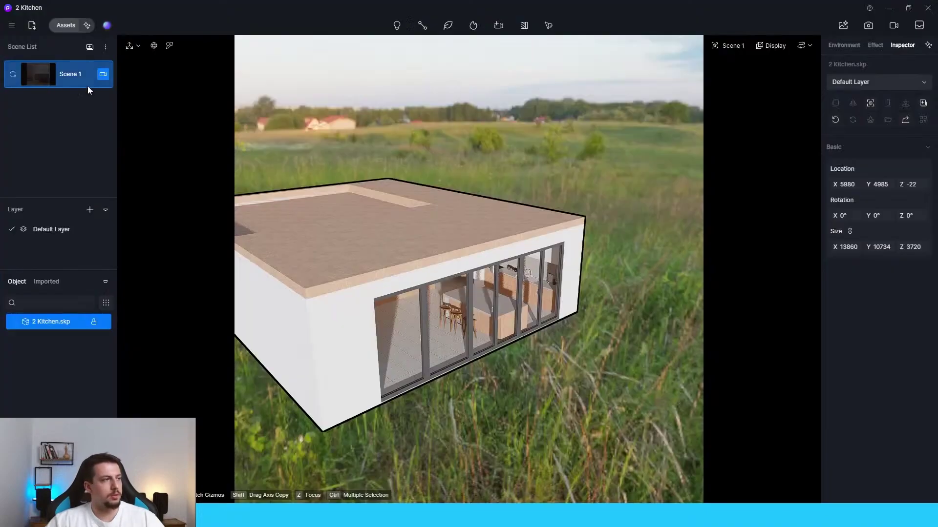
# Step: Return to Scene 1 in D5 Render and turn on the sun with a Custom direction
pyautogui.click(54, 74)
pyautogui.click(843, 45)
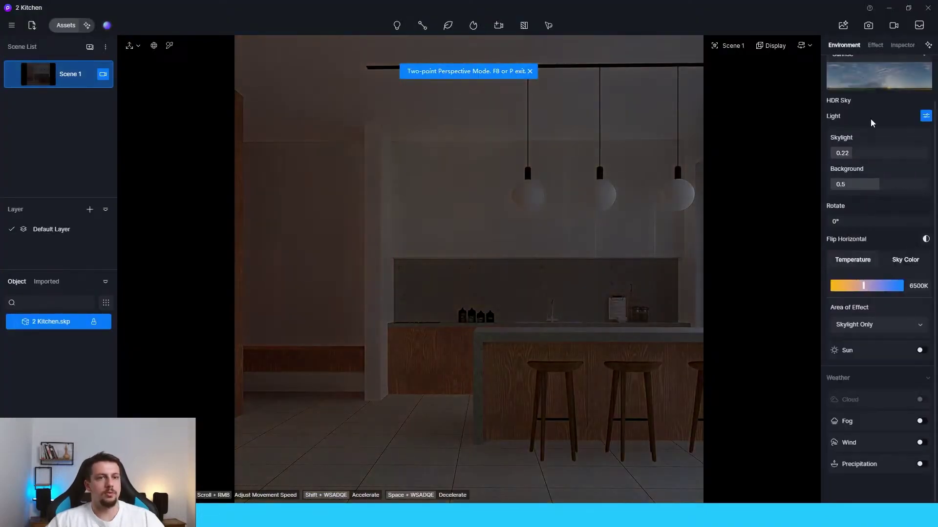
pyautogui.click(921, 350)
pyautogui.click(859, 493)
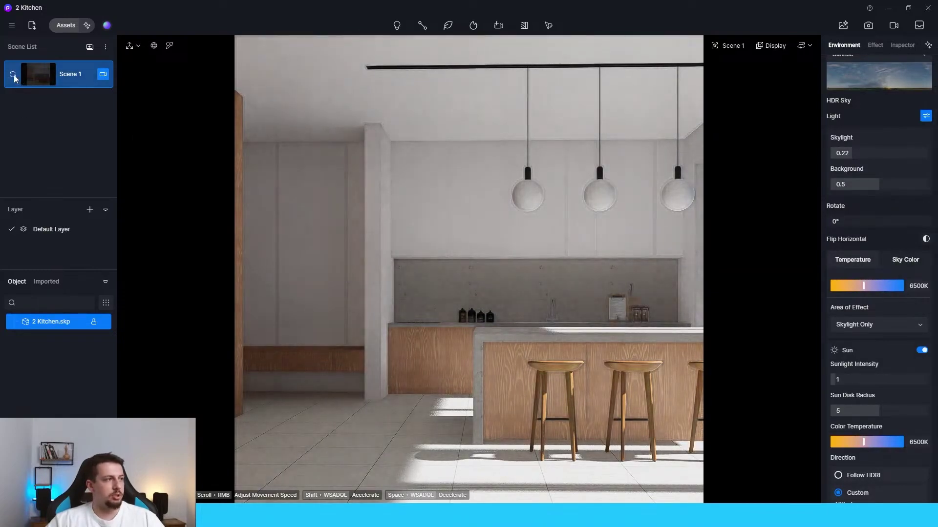
# Step: Set the sunlight intensity to 0.2
pyautogui.click(839, 380)
pyautogui.write('0')
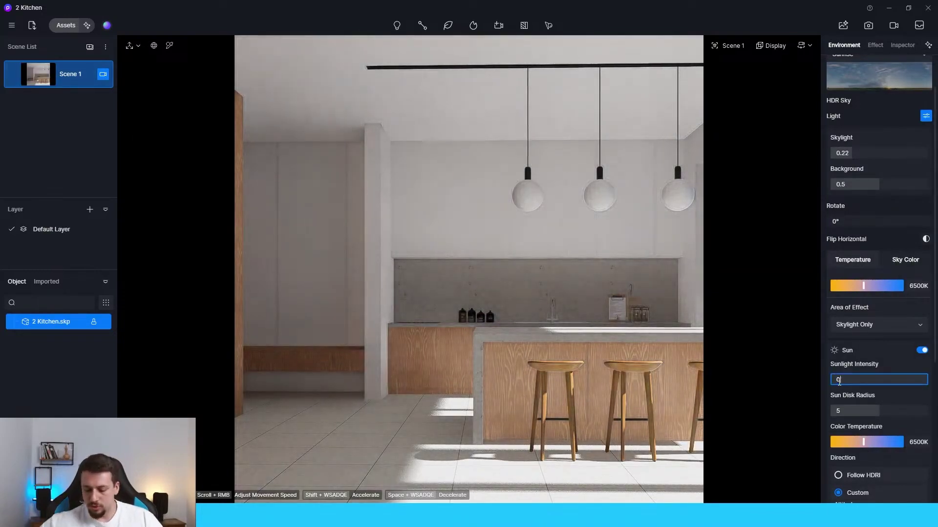
pyautogui.write('.2')
pyautogui.press('Return')
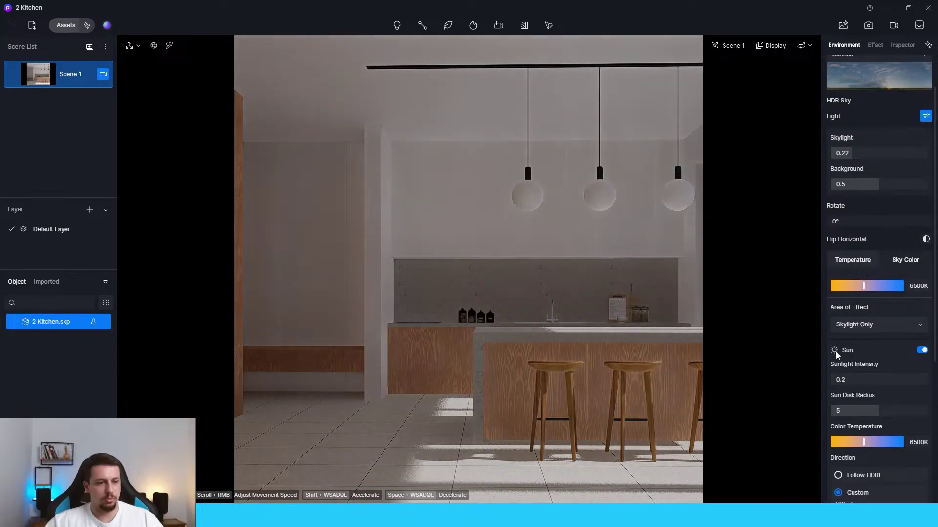
pyautogui.click(853, 379)
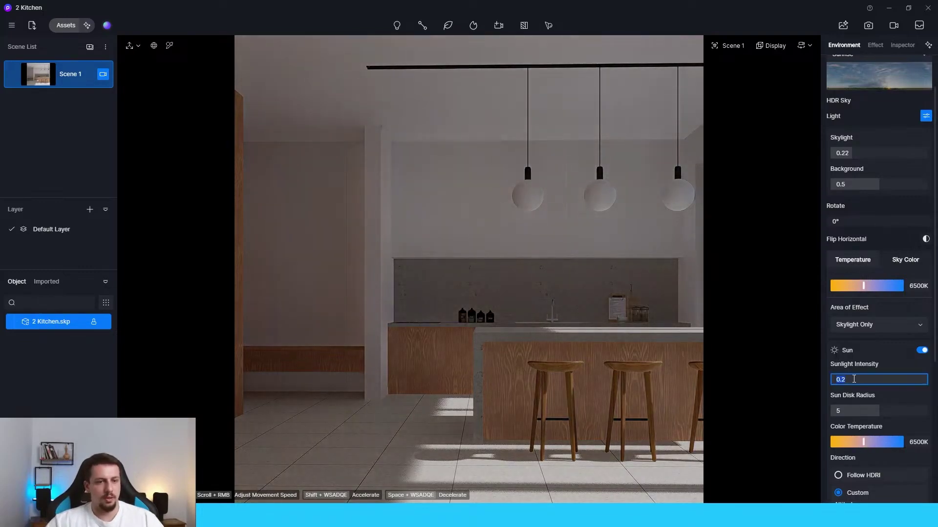
pyautogui.click(893, 367)
# Step: Set the sun's altitude to 15.7 and azimuth to 43, and adjust the exposure to 0.27
pyautogui.scroll(-2, 892, 370)
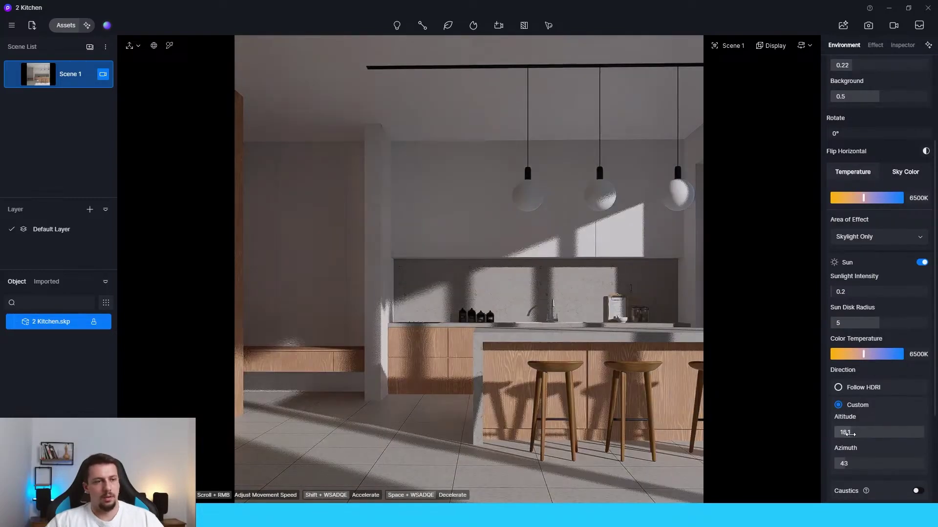
pyautogui.moveTo(851, 434); pyautogui.dragTo(850, 434)
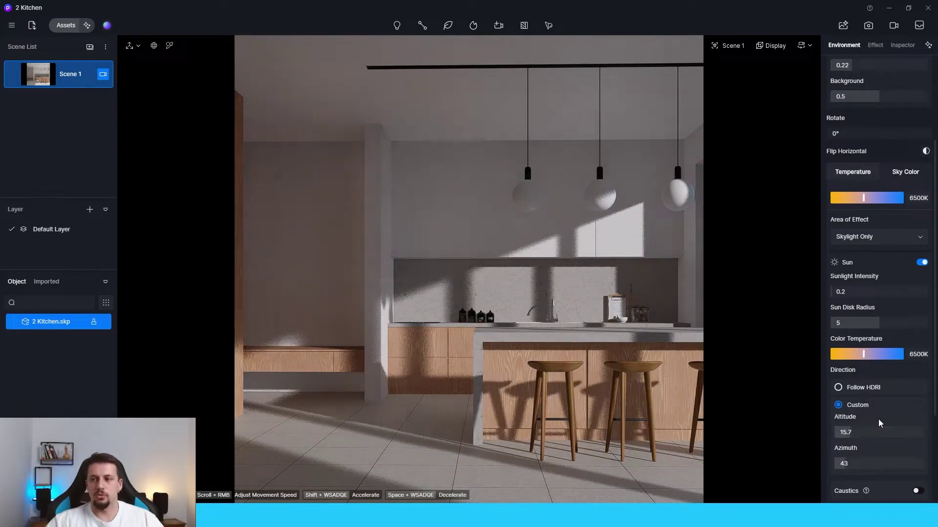
pyautogui.click(875, 45)
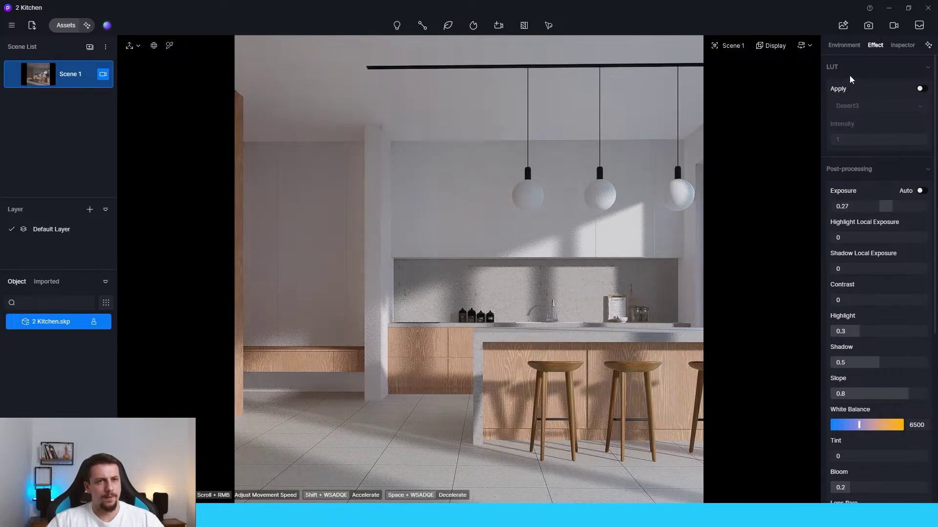
# Step: Soften the sun with an intensity of 0.03, a disk radius of 10 and a color temperature of 5400K
pyautogui.click(844, 45)
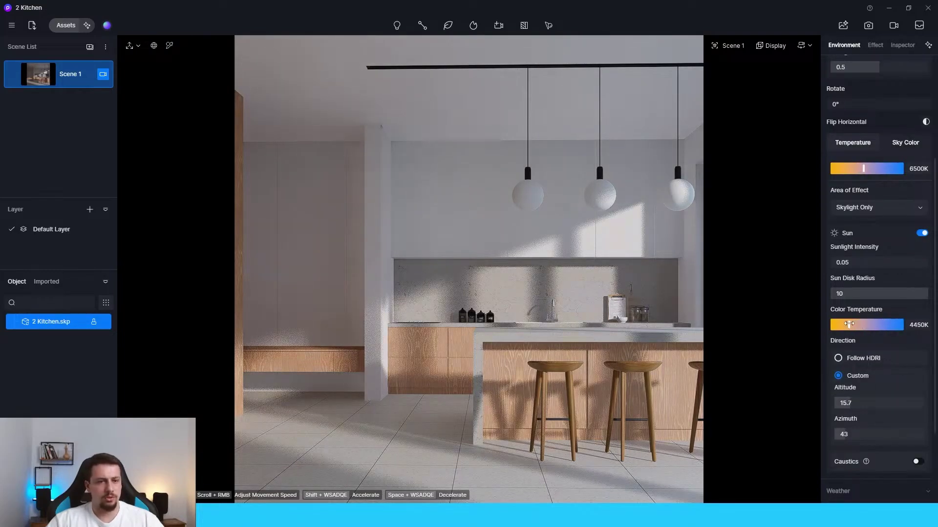
pyautogui.moveTo(849, 324); pyautogui.dragTo(854, 323)
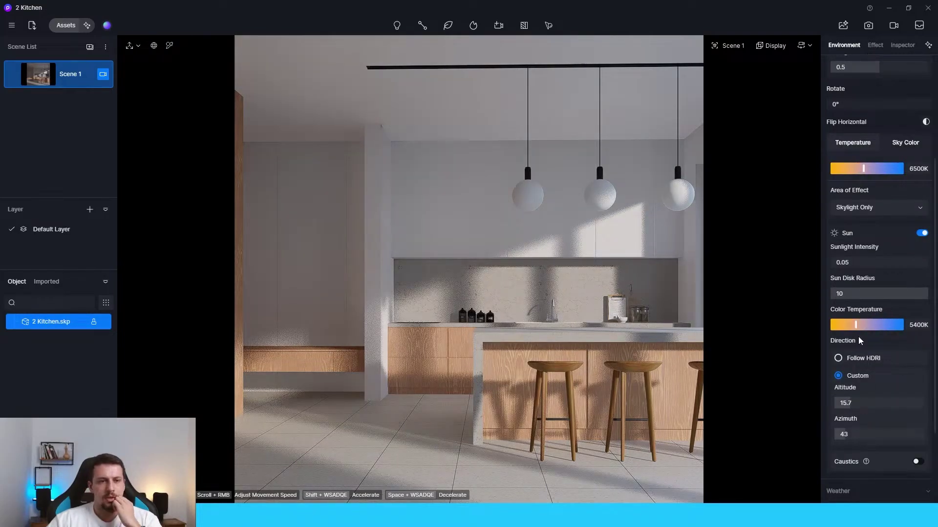
pyautogui.click(857, 261)
pyautogui.press('BackSpace')
pyautogui.press('BackSpace')
pyautogui.press('BackSpace')
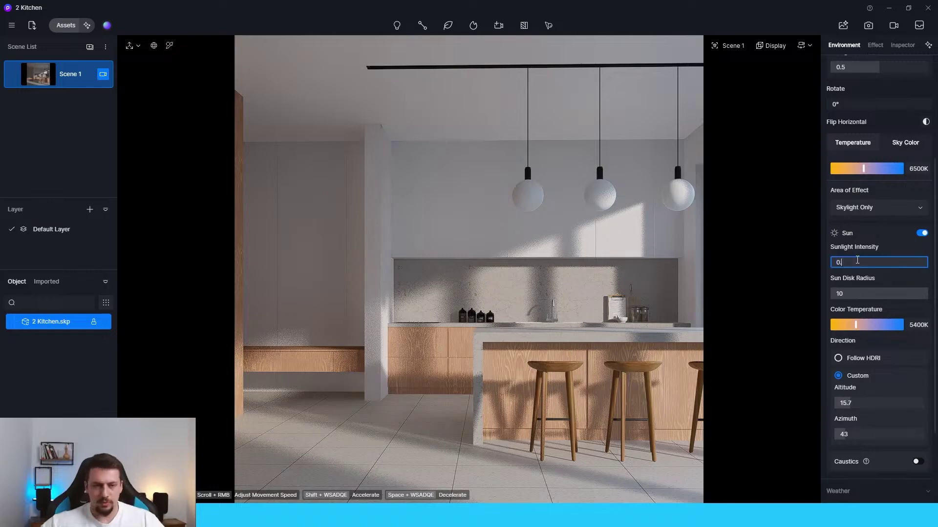
pyautogui.press('Return')
# Step: Raise the scene's exposure to 0.33 and the contrast to about 0.09
pyautogui.click(874, 45)
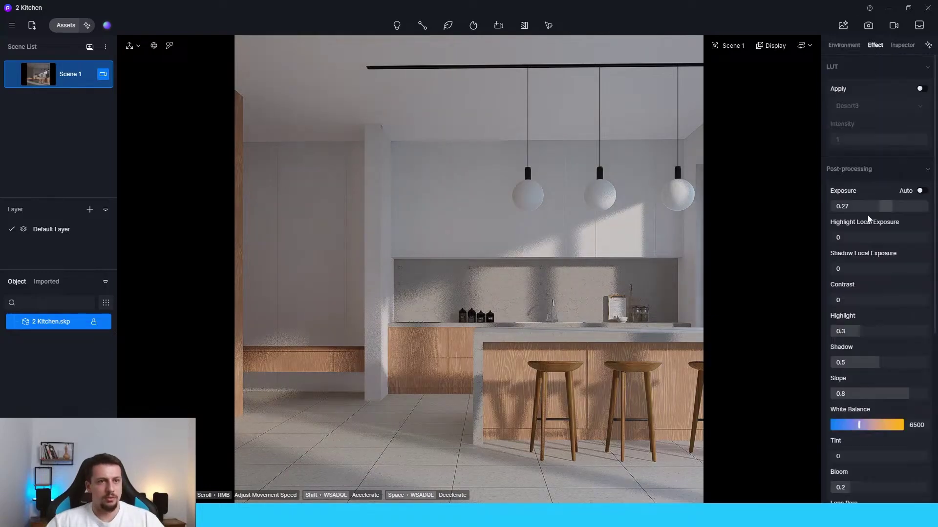
pyautogui.moveTo(889, 206); pyautogui.dragTo(898, 206)
pyautogui.moveTo(879, 299); pyautogui.dragTo(884, 300)
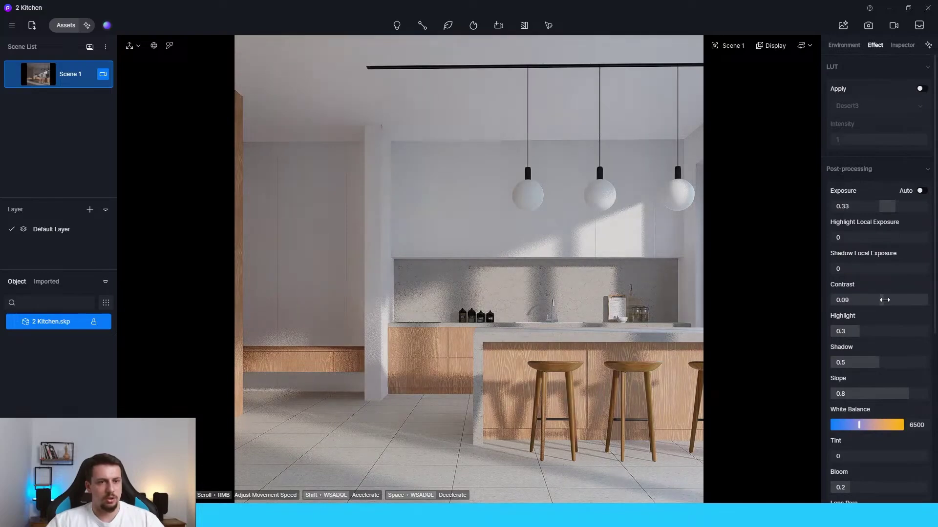
# Step: Set the ambient occlusion radius to about 121 with its overlay shown in the preview
pyautogui.scroll(-7, 859, 342)
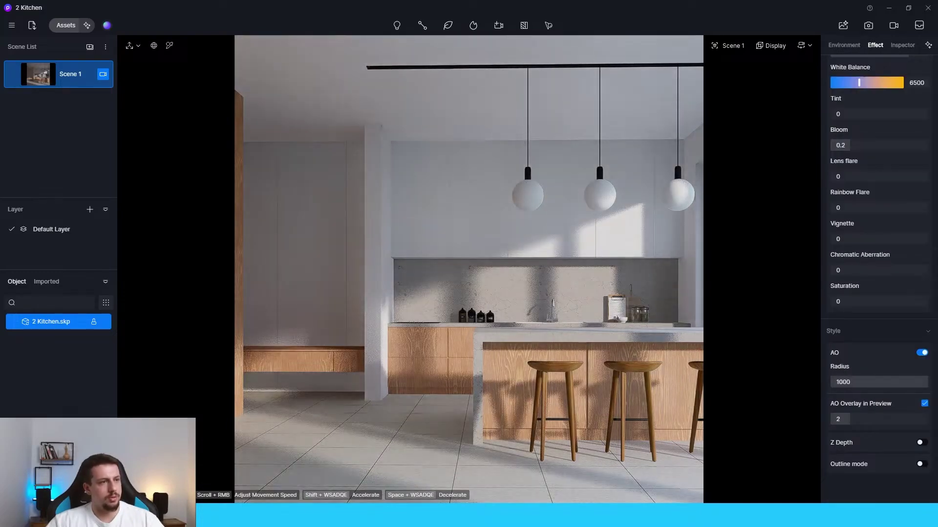
pyautogui.moveTo(926, 382)
pyautogui.mouseDown()
pyautogui.moveTo(804, 386)
pyautogui.moveTo(890, 386)
pyautogui.moveTo(842, 383)
pyautogui.mouseUp()
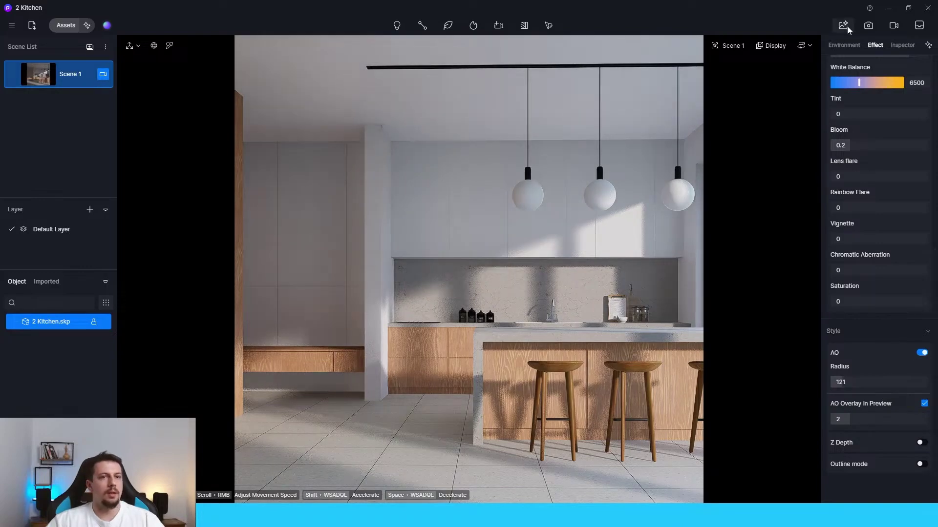
pyautogui.click(844, 45)
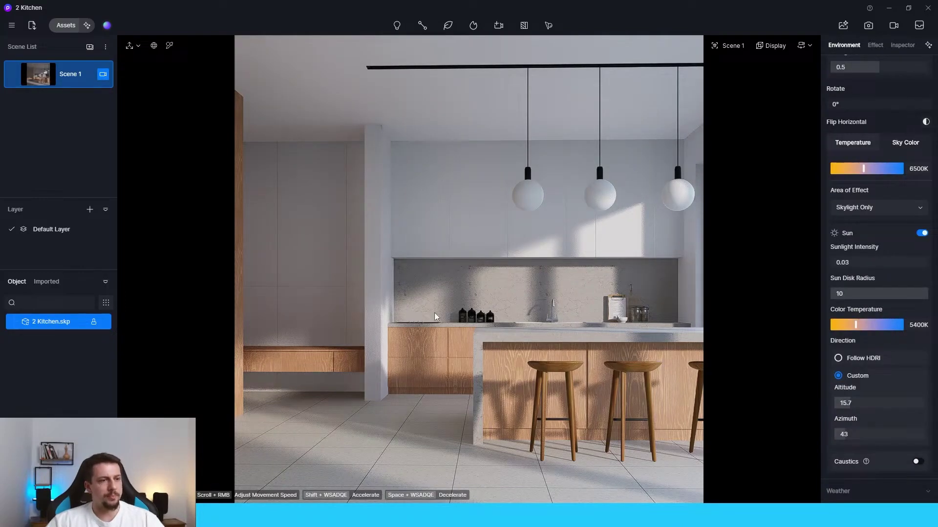
# Step: Set the stone countertop and backsplash material's texture stretch to 1.06 and its roughness to about 0.38
pyautogui.click(170, 46)
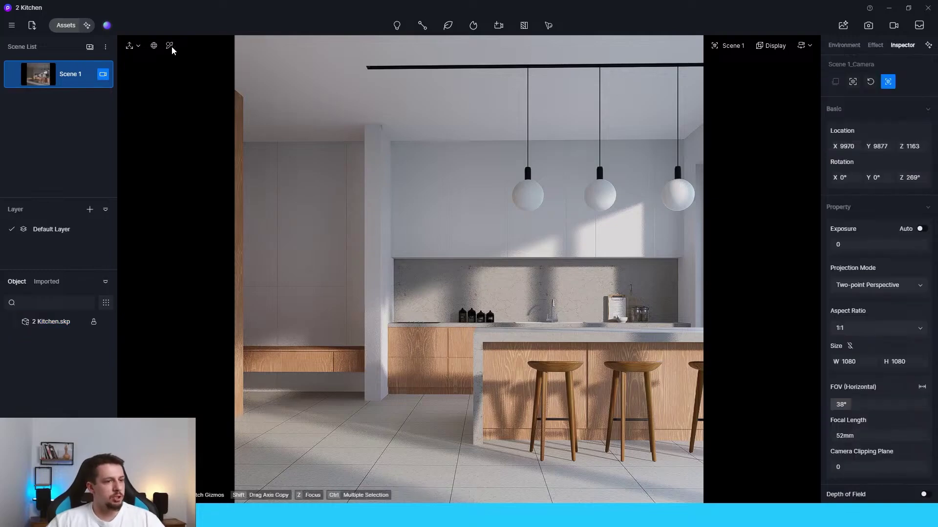
pyautogui.click(514, 325)
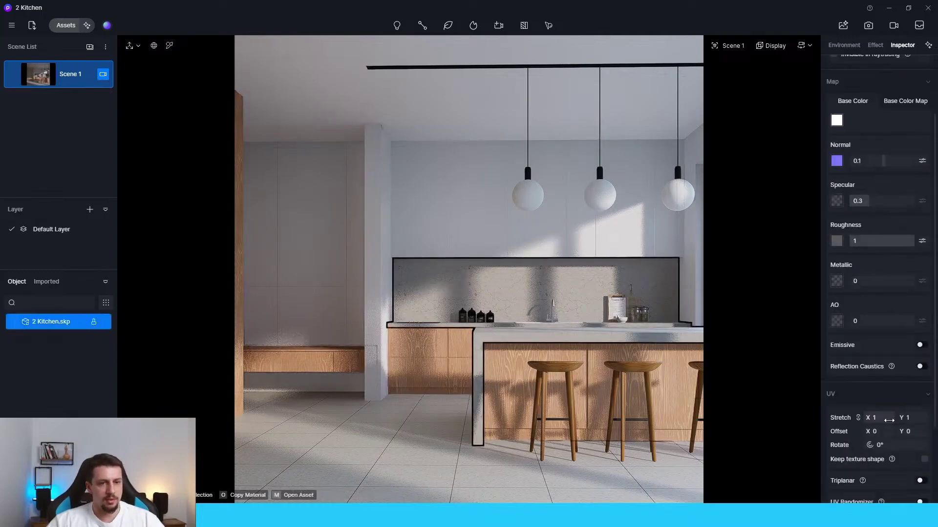
pyautogui.moveTo(887, 418); pyautogui.dragTo(892, 418)
pyautogui.moveTo(906, 242); pyautogui.dragTo(869, 241)
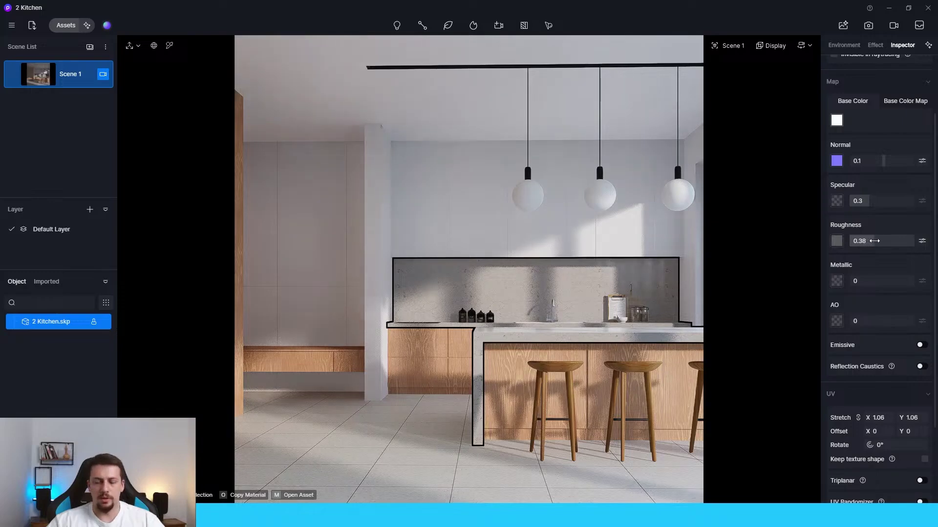
# Step: Lower the roughness of the white upper cabinets to about 0.17 and of the wood cabinets to 0.29
pyautogui.click(588, 213)
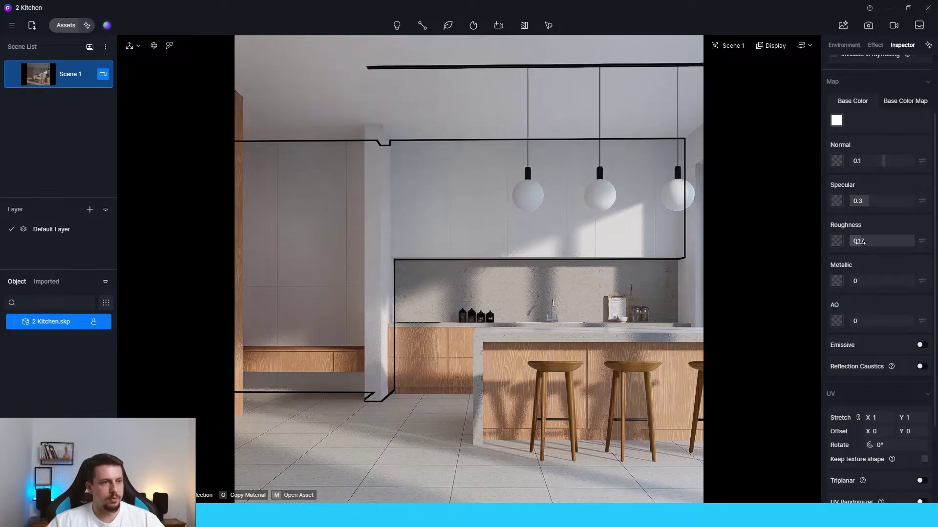
pyautogui.click(461, 348)
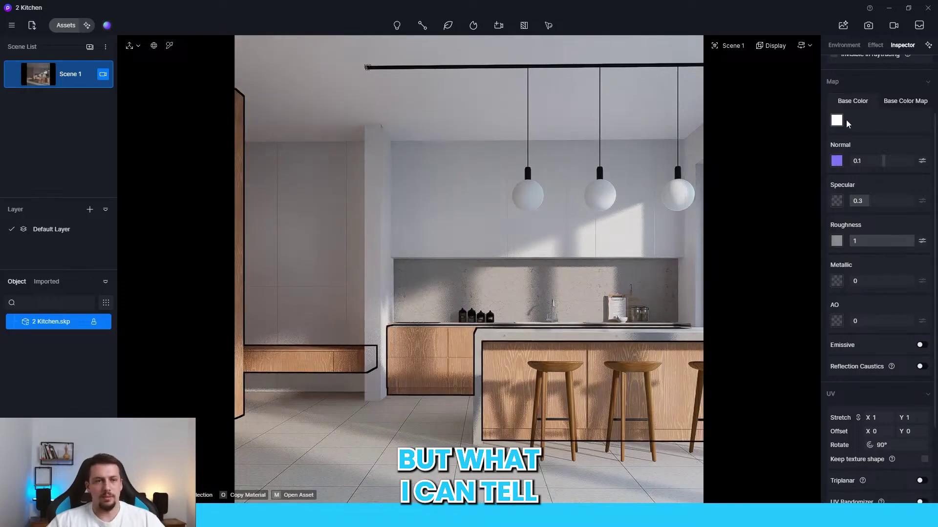
pyautogui.moveTo(901, 242); pyautogui.dragTo(867, 246)
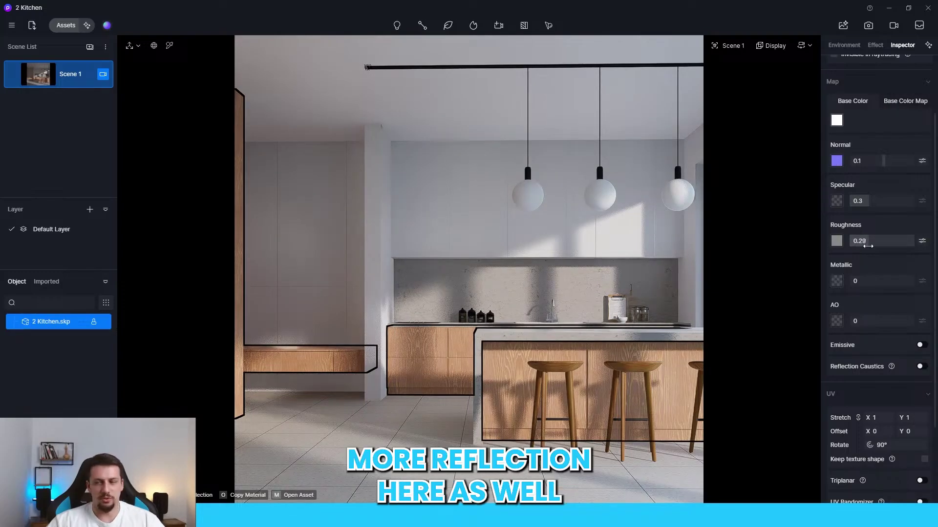
# Step: Set the wood cabinet material's X texture stretch independently to about 1.45 and its base color saturation to 8
pyautogui.scroll(-3, 863, 284)
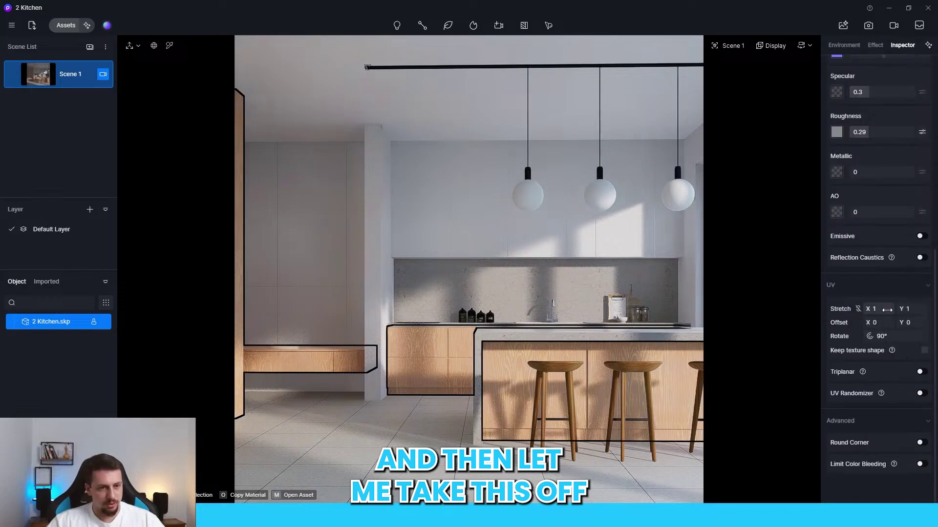
pyautogui.moveTo(886, 309); pyautogui.dragTo(882, 309)
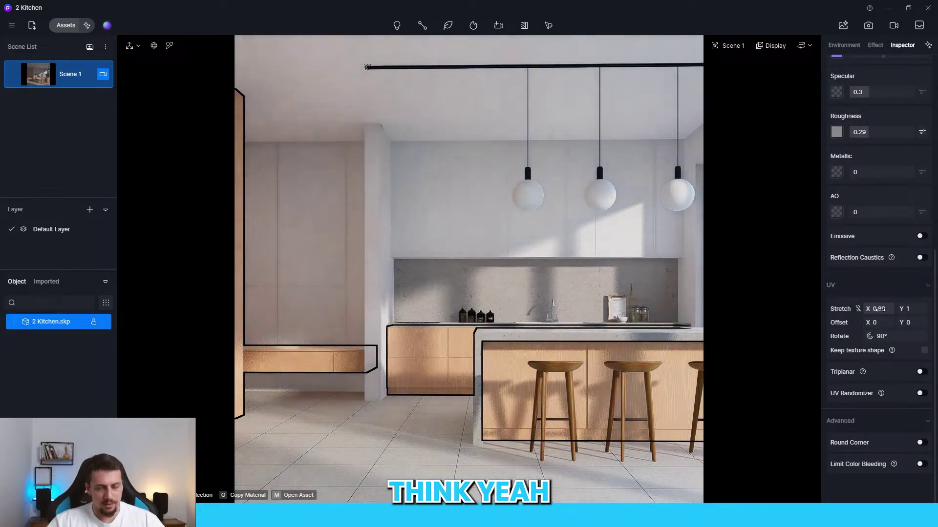
pyautogui.scroll(3, 884, 166)
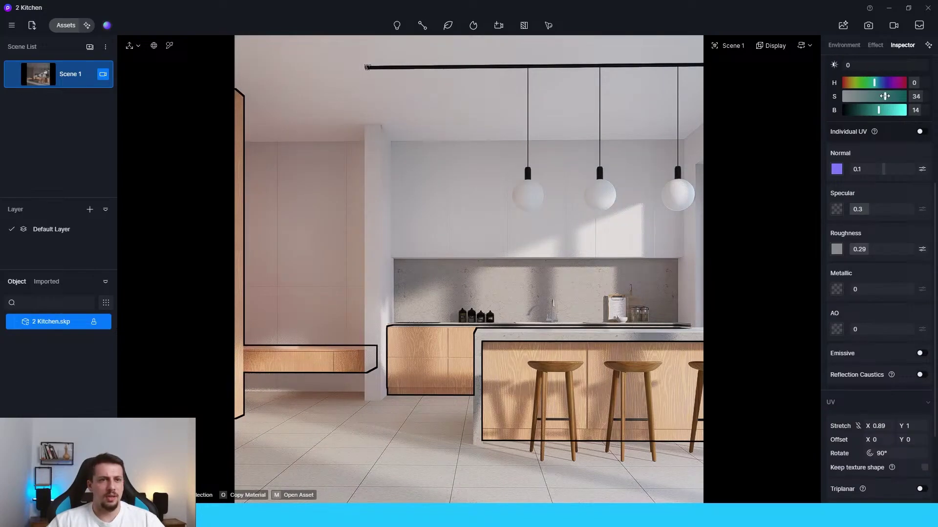
pyautogui.moveTo(884, 97); pyautogui.dragTo(877, 96)
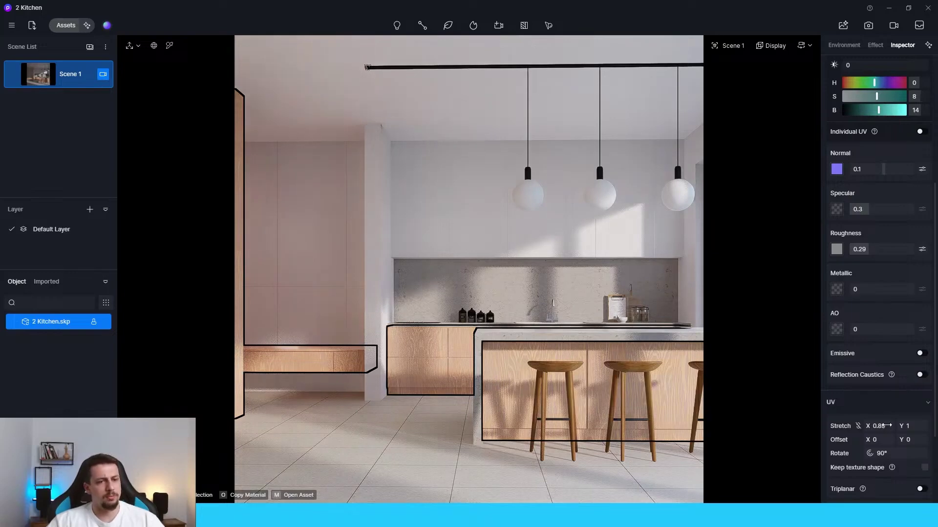
pyautogui.moveTo(886, 426); pyautogui.dragTo(886, 423)
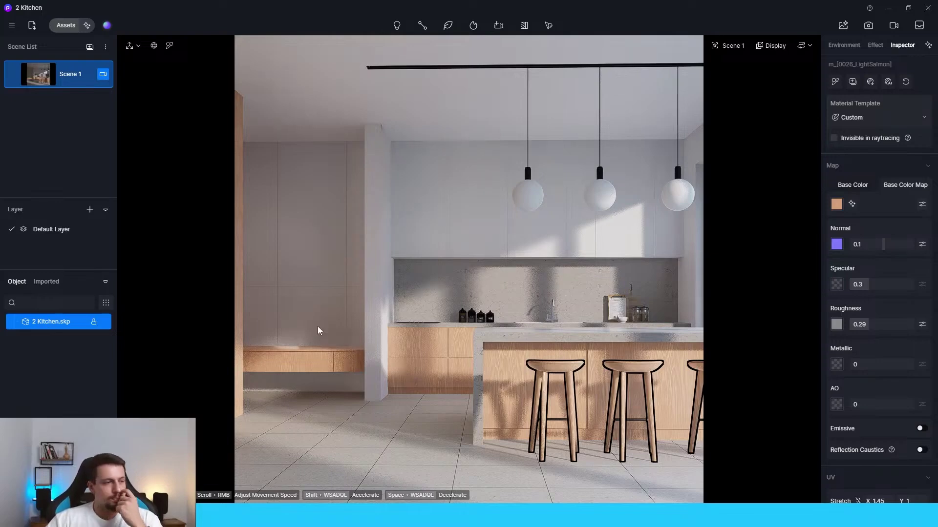
# Step: Place the Modern Vase Plant 02 model from the indoor Potted Greenery assets on the kitchen island's countertop
pyautogui.click(73, 25)
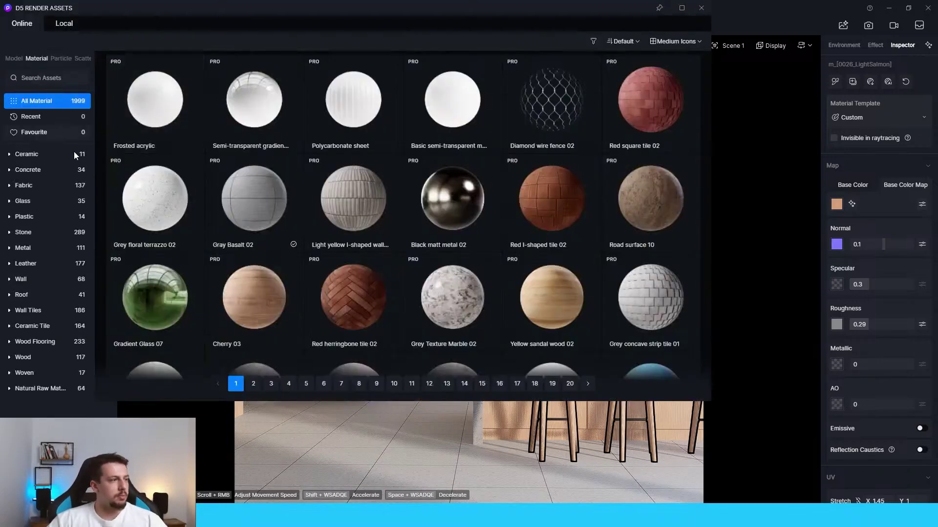
pyautogui.click(13, 58)
pyautogui.click(11, 247)
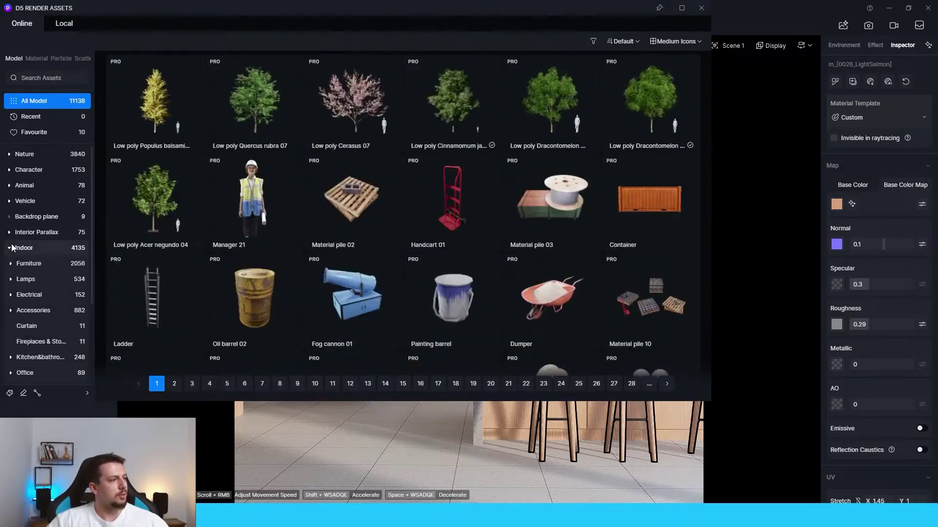
pyautogui.click(11, 310)
pyautogui.click(41, 344)
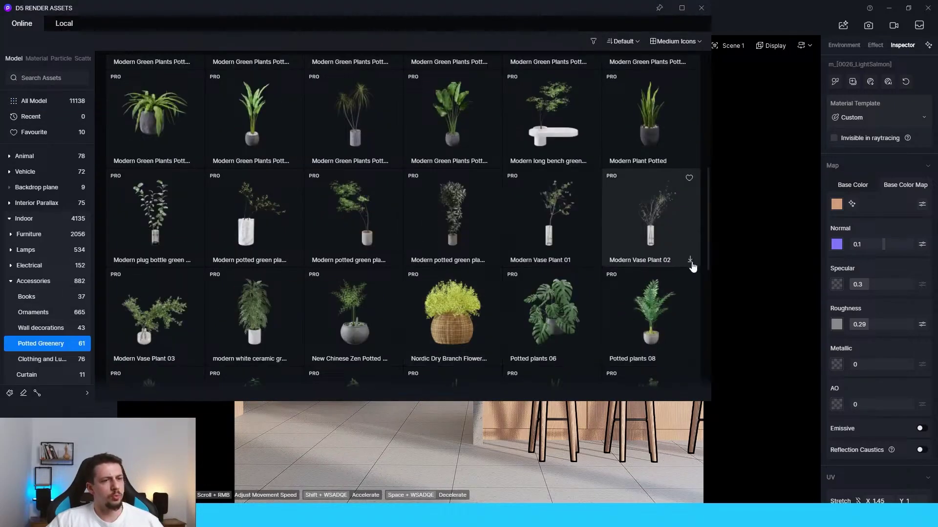
pyautogui.click(690, 260)
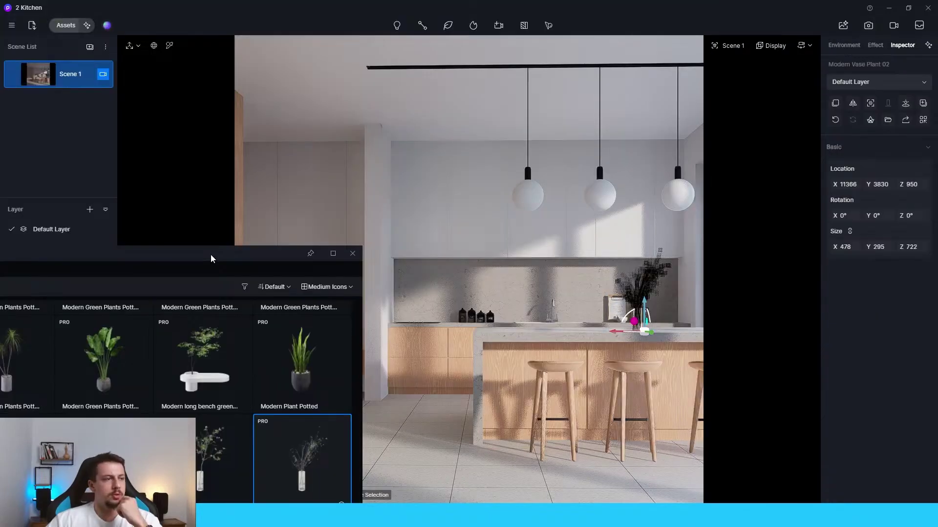
# Step: Place the Potted plants 03 model on the floating wood shelf and scale it down to fit beside the column
pyautogui.moveTo(211, 254); pyautogui.dragTo(474, 100)
pyautogui.scroll(-1, 460, 364)
pyautogui.scroll(-2, 459, 365)
pyautogui.scroll(-5, 49, 321)
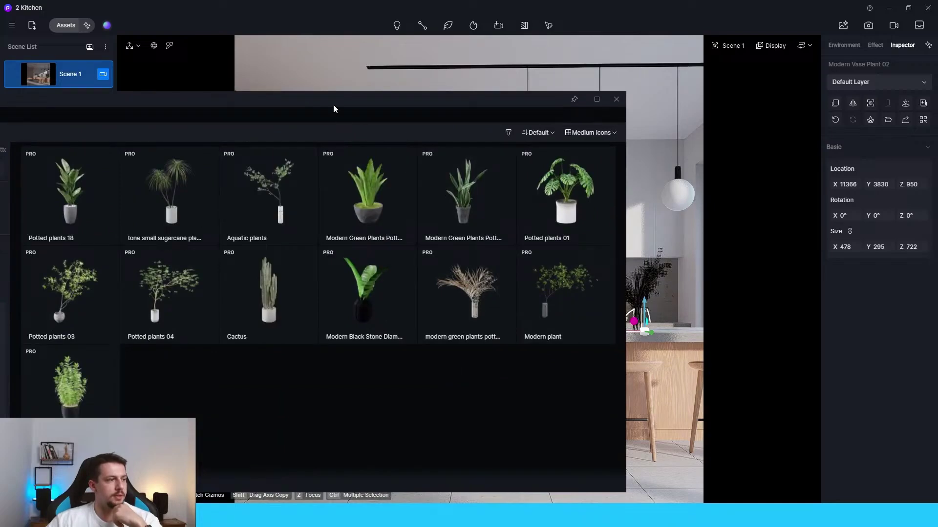
pyautogui.moveTo(333, 105); pyautogui.dragTo(629, 174)
pyautogui.scroll(1, 549, 322)
pyautogui.click(365, 385)
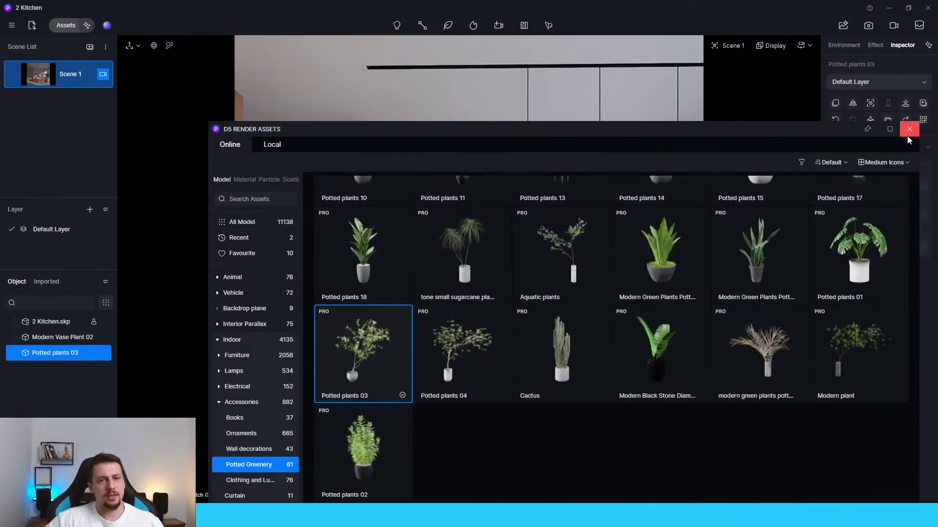
pyautogui.click(911, 132)
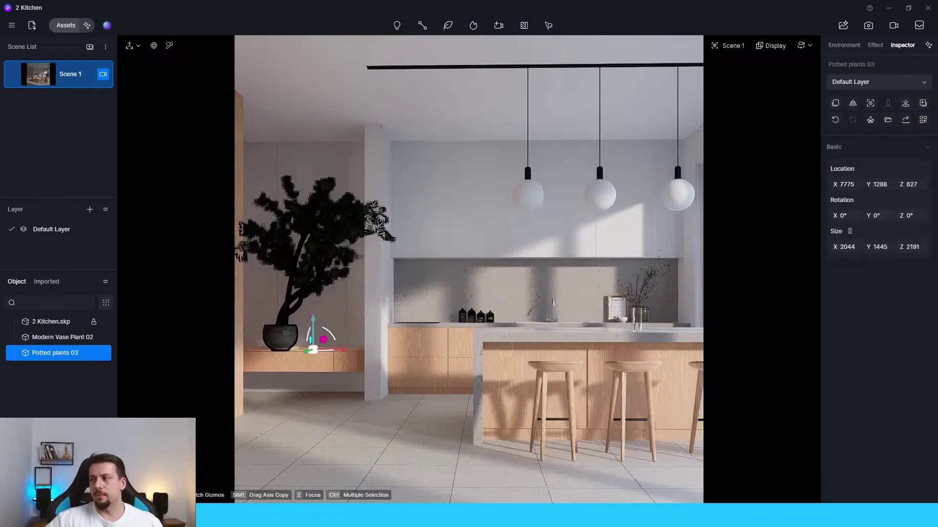
pyautogui.click(508, 368)
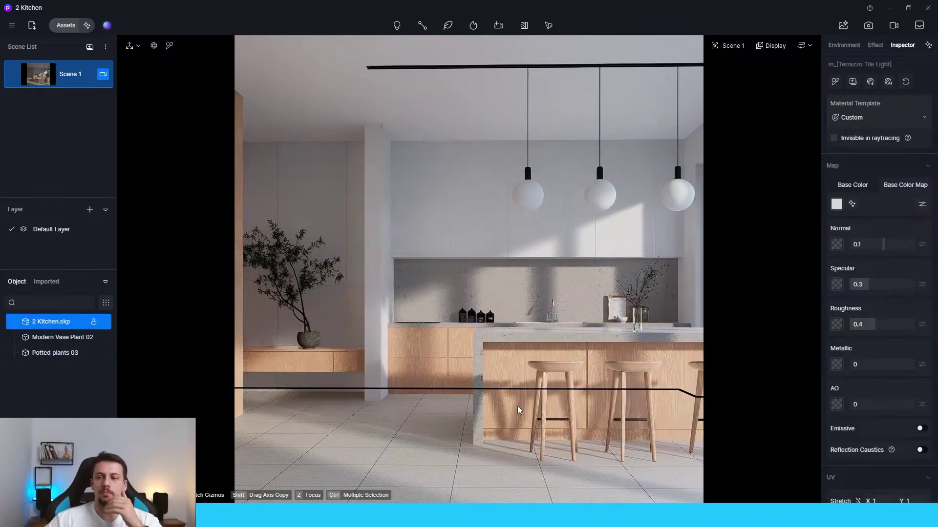
# Step: Search the model library for "plane" and place the Plane model on the kitchen floor
pyautogui.click(516, 379)
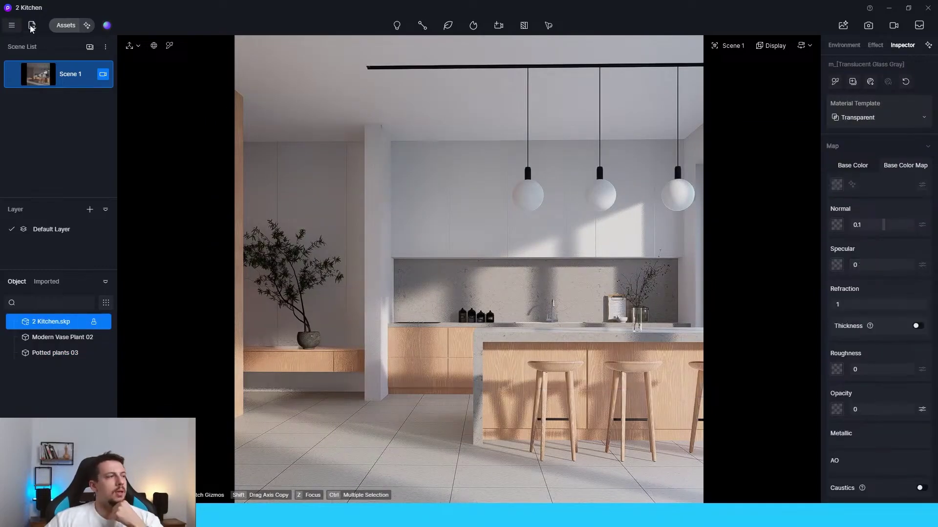
pyautogui.click(67, 26)
pyautogui.moveTo(382, 130); pyautogui.dragTo(262, 82)
pyautogui.click(124, 150)
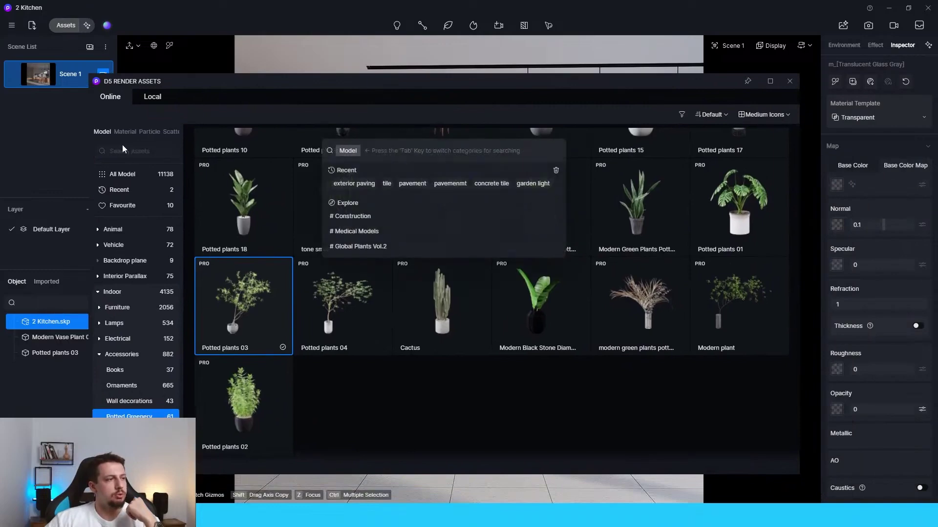
pyautogui.write('plane')
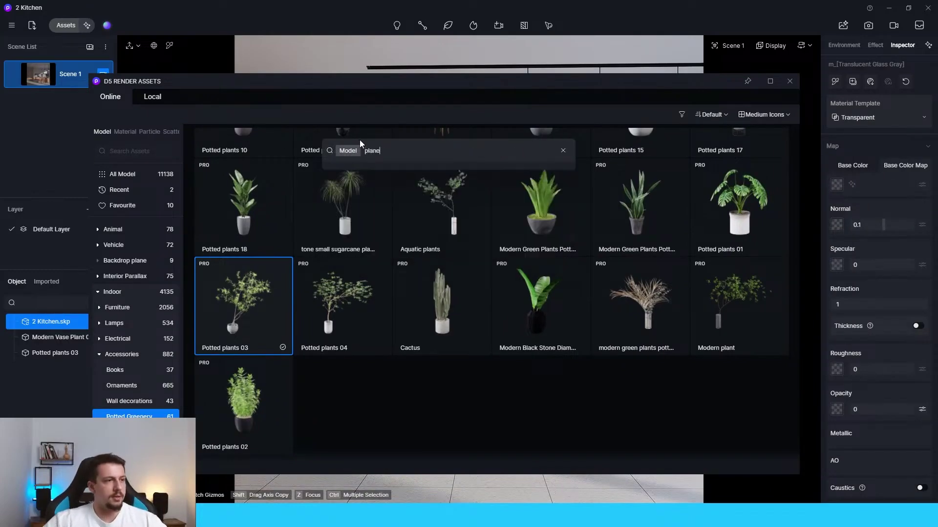
pyautogui.press('Return')
pyautogui.click(430, 186)
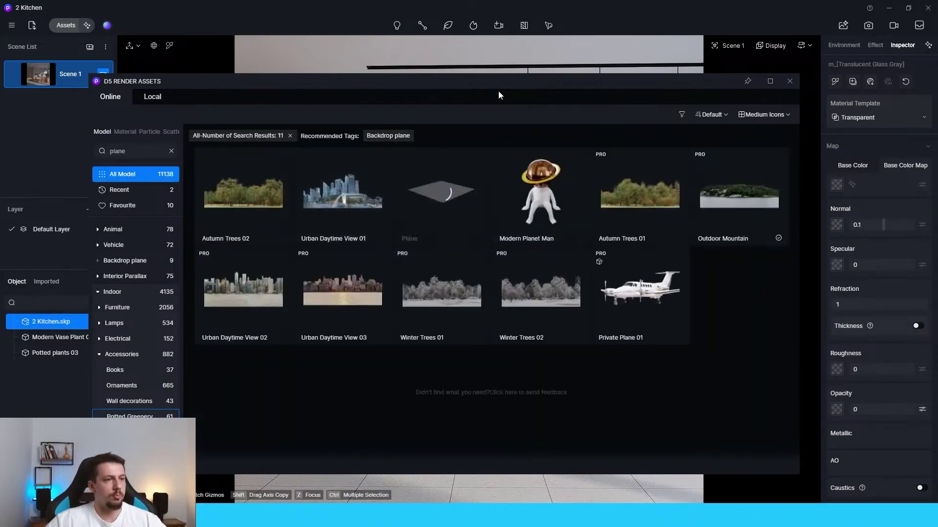
pyautogui.moveTo(494, 84); pyautogui.dragTo(355, 147)
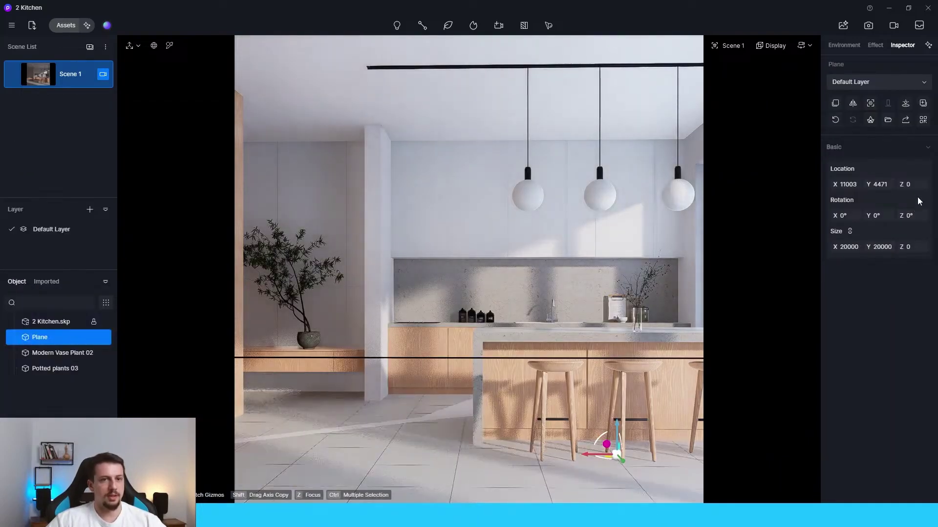
# Step: Lower the plane beneath the kitchen floor to a Z location of -358 and enlarge it
pyautogui.moveTo(911, 184); pyautogui.dragTo(781, 197)
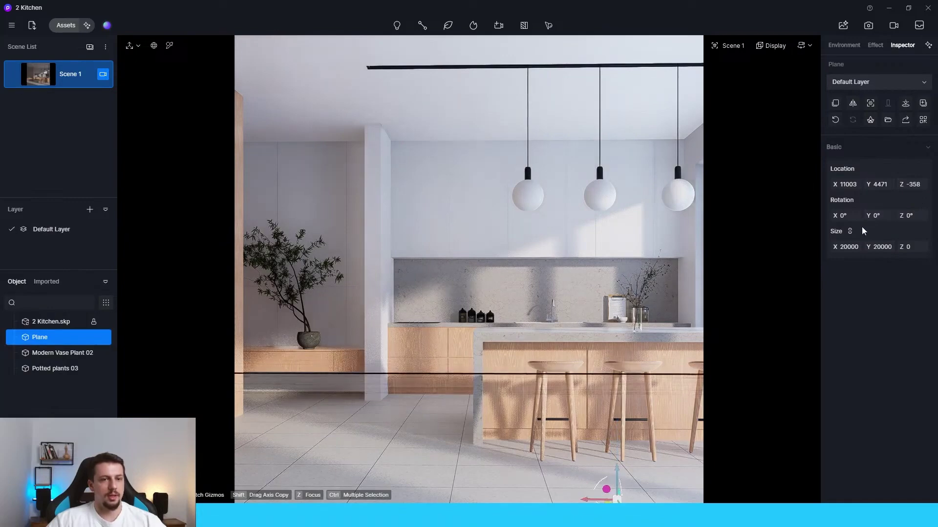
pyautogui.click(852, 246)
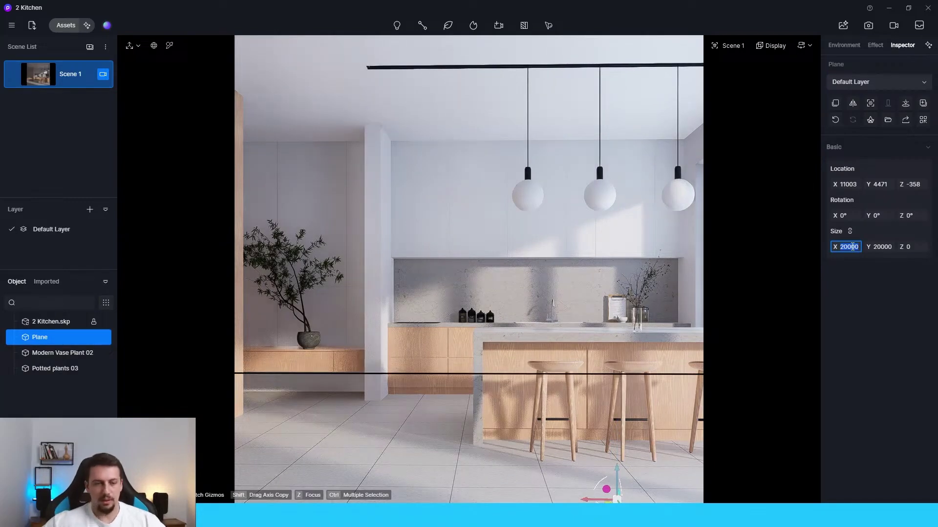
pyautogui.press('Return')
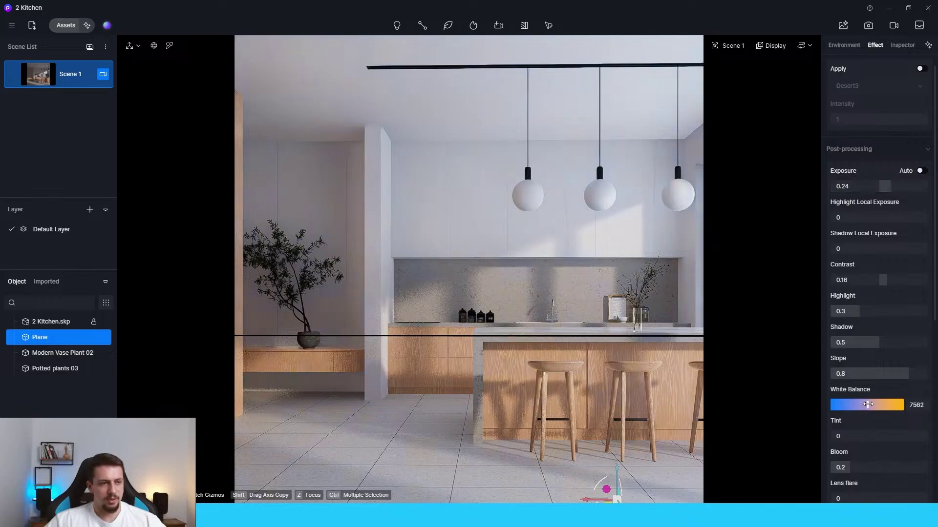
# Step: Set the wood cabinet base color map's saturation to 0 and brightness to 14, and lighten the stone countertop and backsplash material
pyautogui.click(171, 47)
pyautogui.click(510, 360)
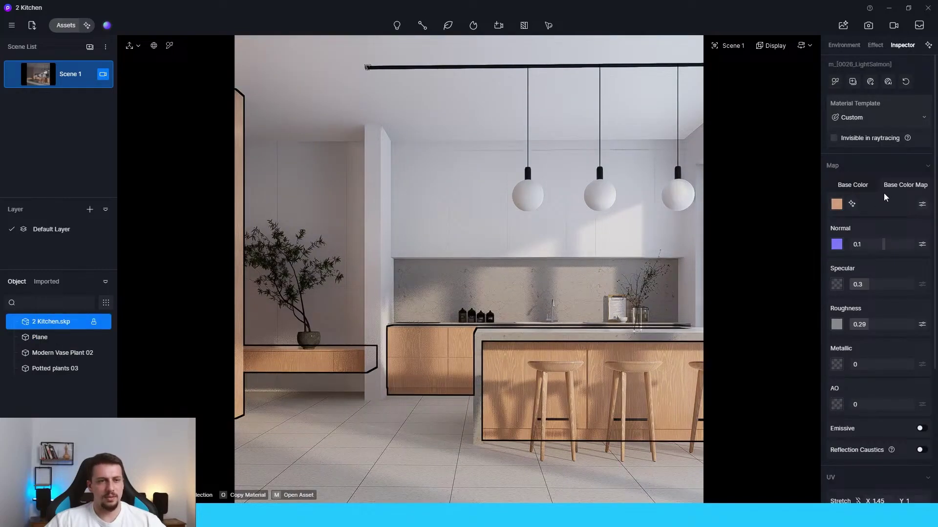
pyautogui.click(921, 204)
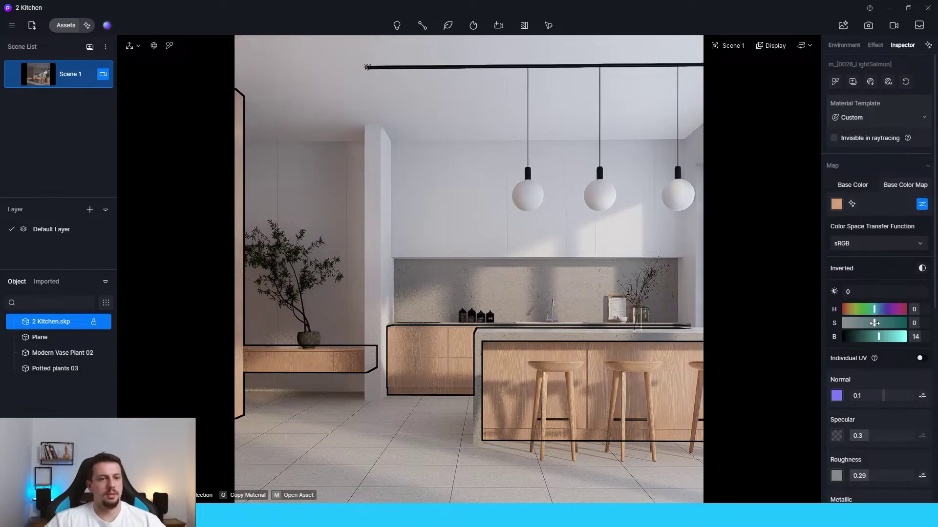
pyautogui.click(506, 335)
pyautogui.click(858, 187)
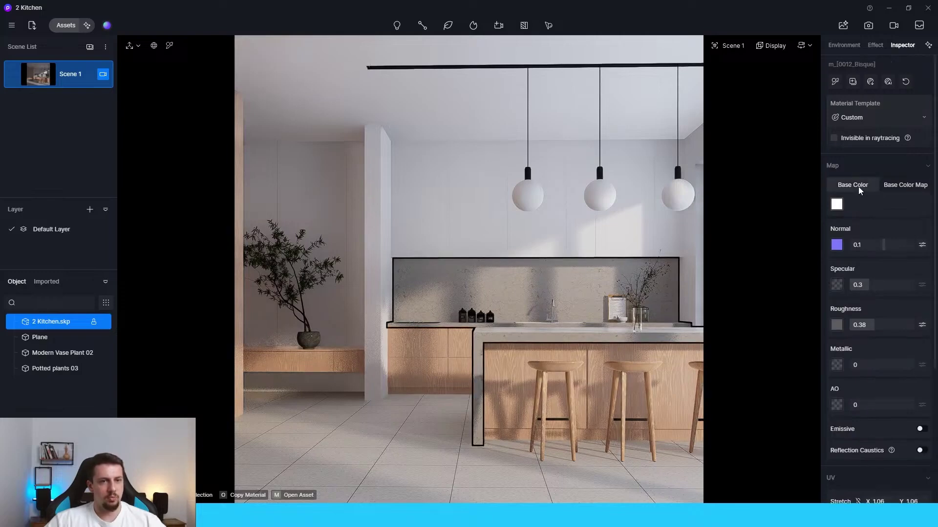
pyautogui.click(921, 204)
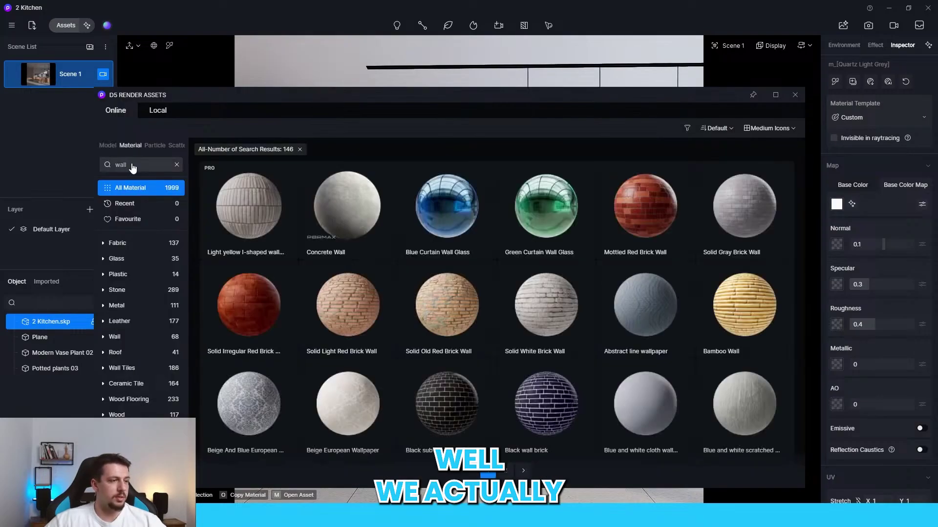
# Step: Search the material library for "wall paint" and apply White Wall Paint to the kitchen walls
pyautogui.click(154, 165)
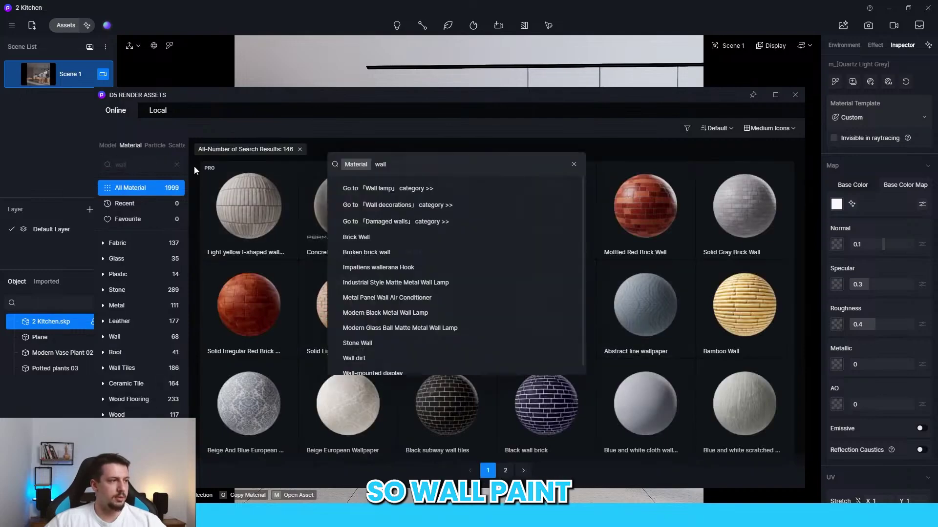
pyautogui.write('paint')
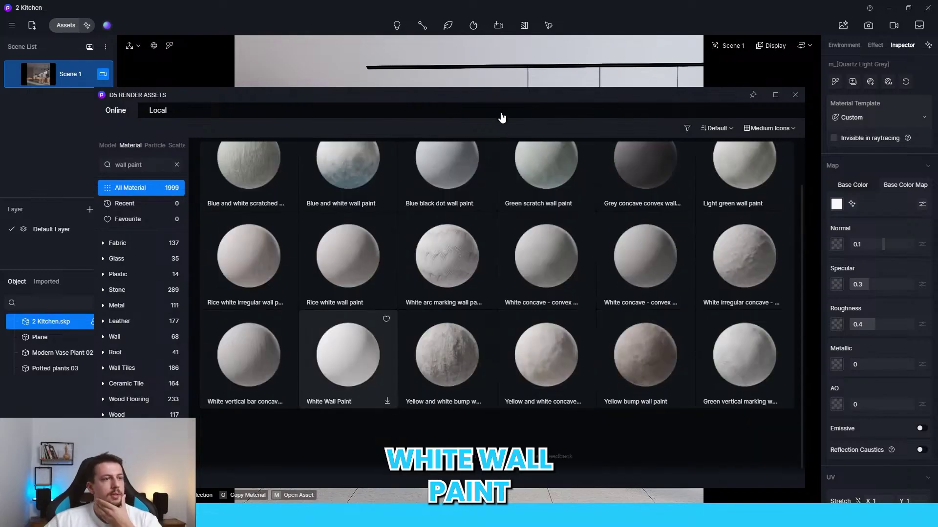
pyautogui.moveTo(390, 341)
pyautogui.mouseDown()
pyautogui.moveTo(383, 195)
pyautogui.moveTo(679, 385)
pyautogui.mouseUp()
pyautogui.moveTo(341, 424); pyautogui.dragTo(414, 346)
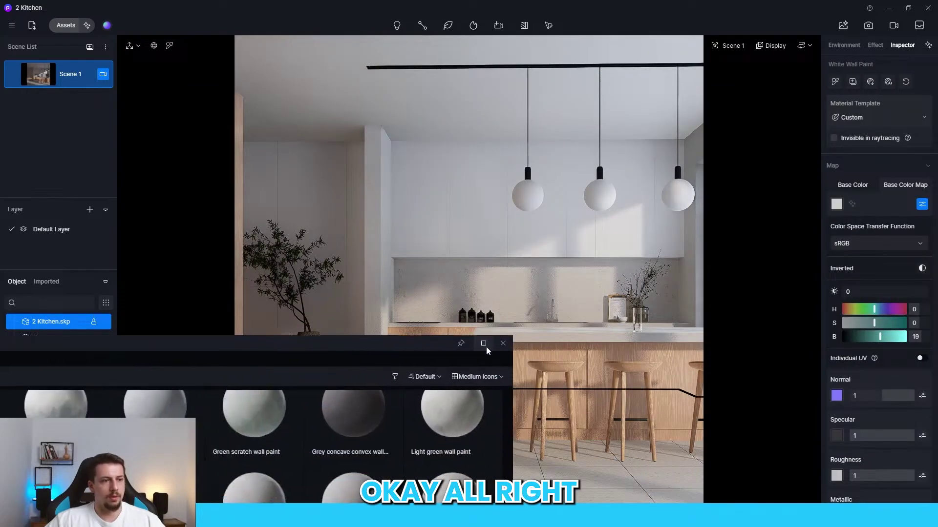
pyautogui.click(504, 344)
pyautogui.press('Escape')
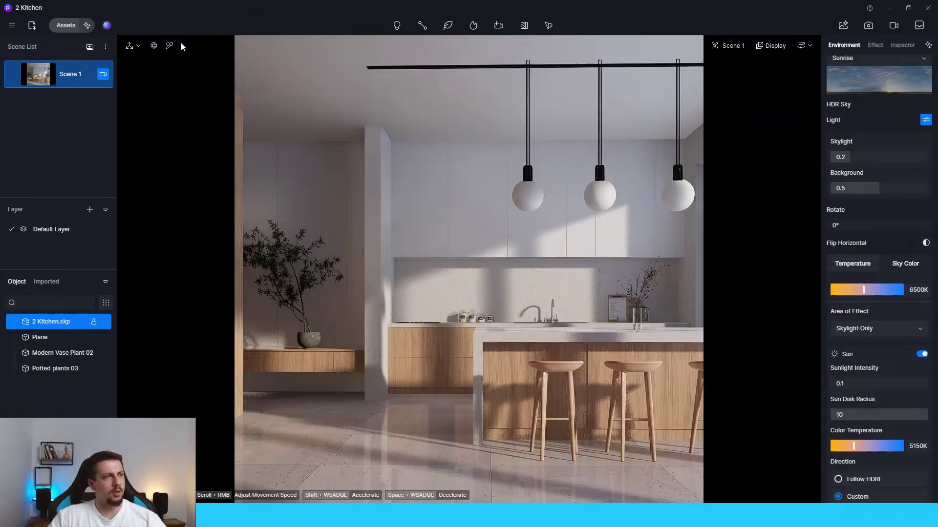
# Step: Fine-tune the base color tint of the cabinets' Yellow Wood Grain material, using a hue in the yellow range
pyautogui.click(518, 381)
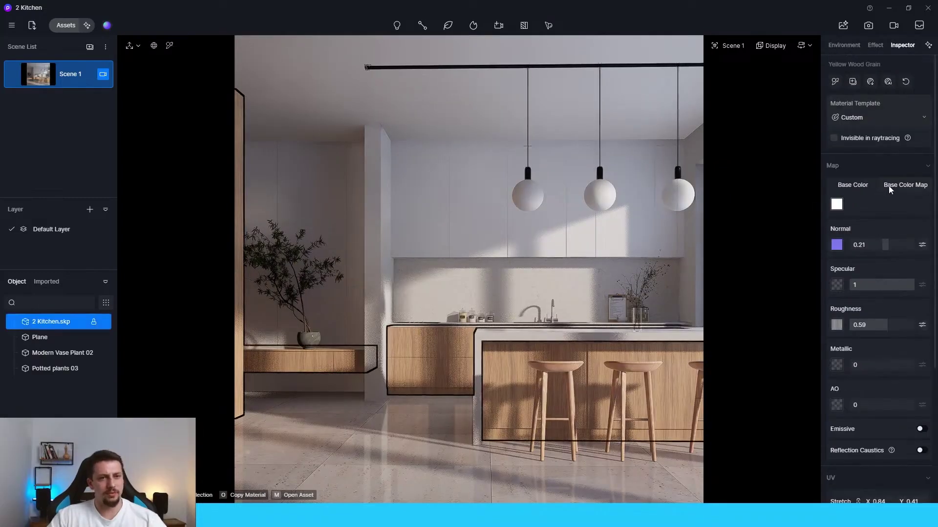
pyautogui.click(836, 204)
pyautogui.moveTo(830, 292); pyautogui.dragTo(837, 292)
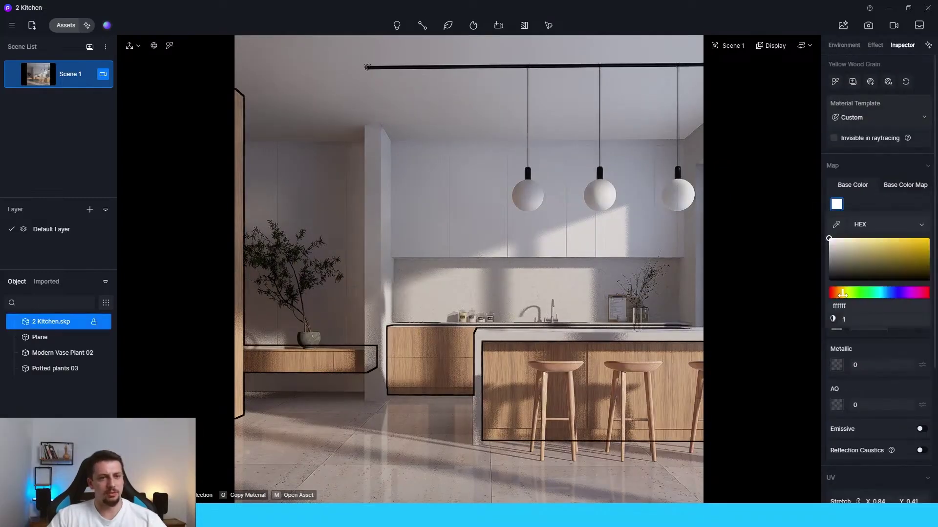
pyautogui.click(829, 238)
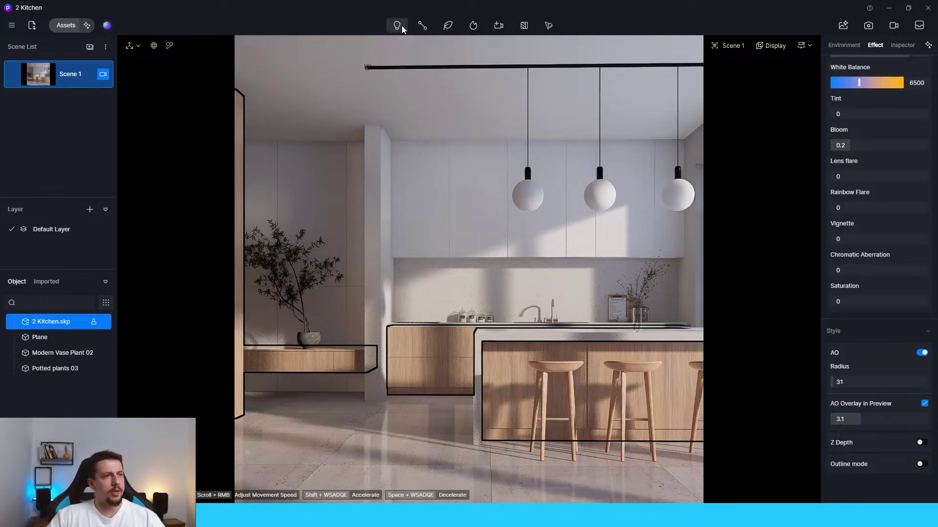
# Step: Add a rectangle light beneath the upper cabinets, above the backsplash, and set its intensity to 5 lm
pyautogui.moveTo(402, 26)
pyautogui.click(414, 94)
pyautogui.press('4')
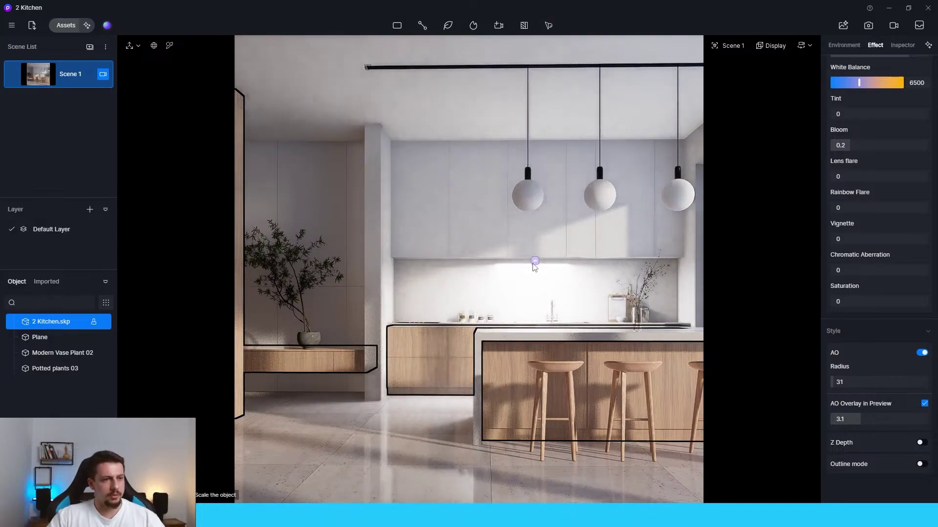
pyautogui.click(536, 263)
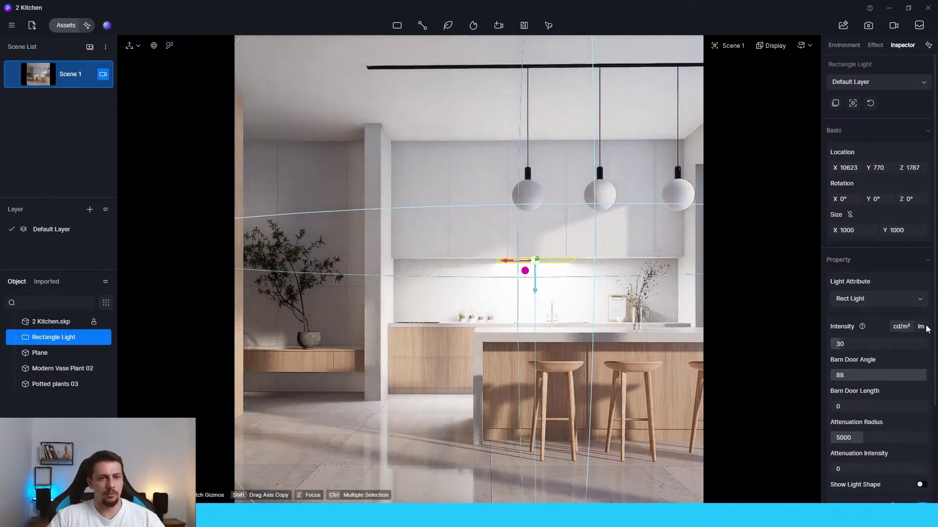
pyautogui.moveTo(866, 345); pyautogui.dragTo(881, 346)
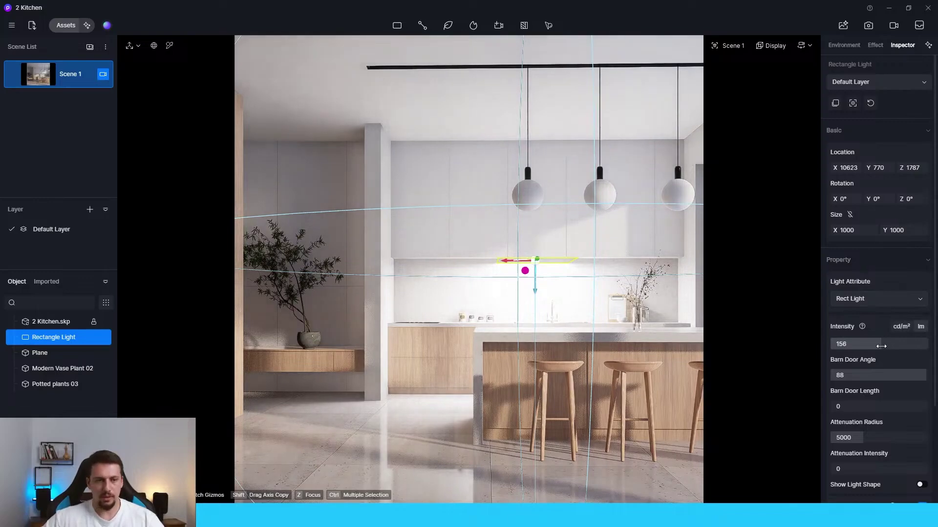
pyautogui.click(881, 347)
pyautogui.write('5')
pyautogui.press('Return')
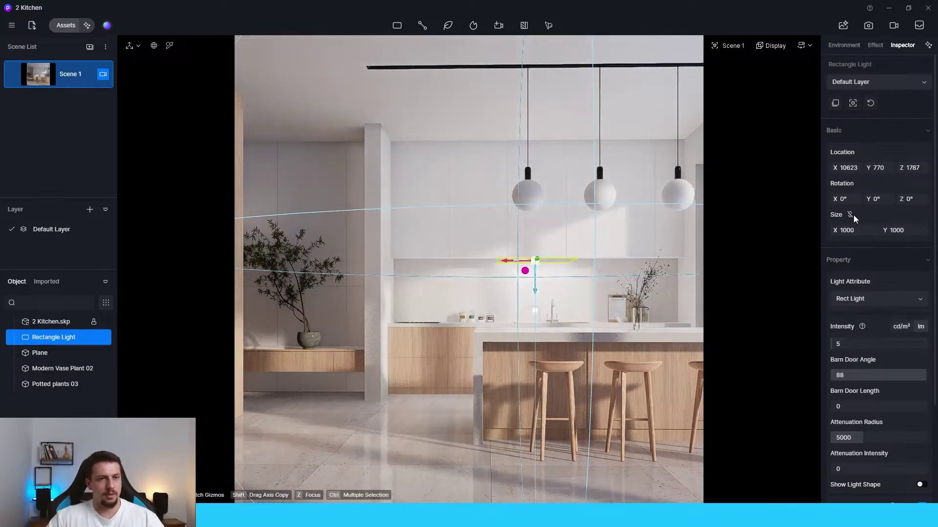
# Step: Resize the under-cabinet light to 4262 by 37 with intensity 15 and temperature 4650, and move it to Y 317, Z 1832
pyautogui.moveTo(852, 232); pyautogui.dragTo(935, 237)
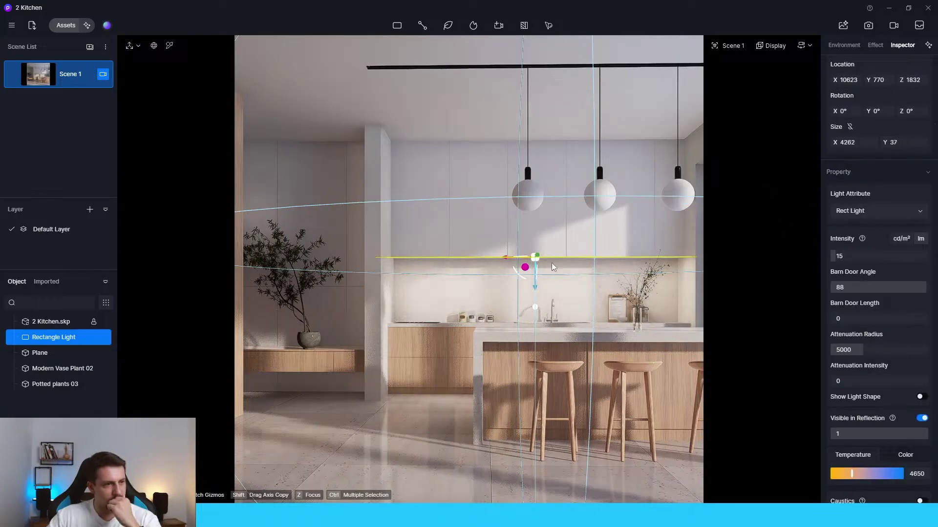
pyautogui.moveTo(535, 256); pyautogui.dragTo(533, 258)
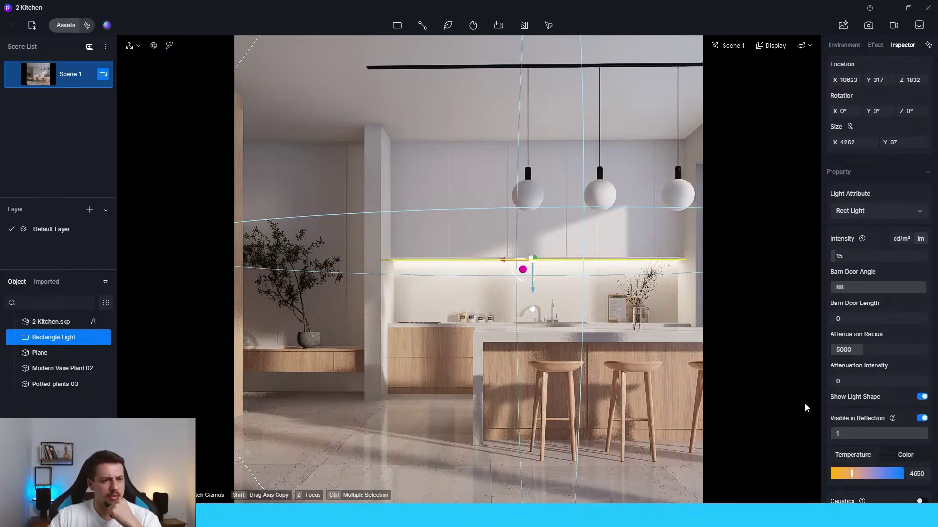
# Step: Add a second rectangle light on the kitchen island's countertop near the vase
pyautogui.click(409, 113)
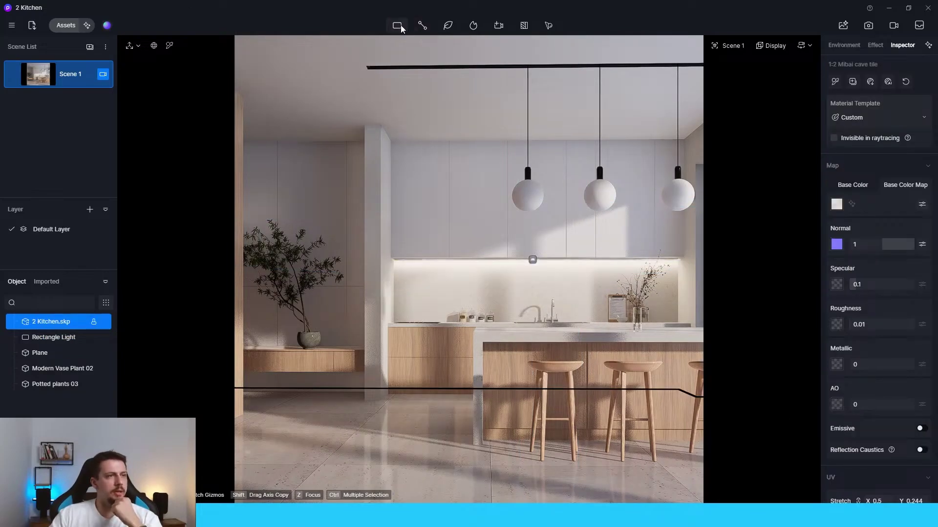
pyautogui.click(397, 25)
pyautogui.click(398, 93)
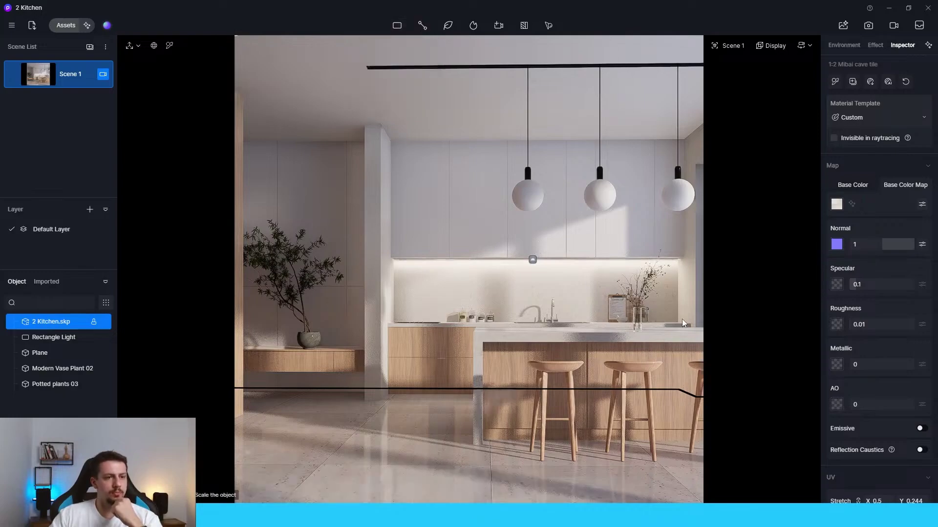
pyautogui.click(682, 319)
# Step: Stand the new light upright against the window wall at X 12635, Z 1431, rotated 180°, 270°, 180°, with size X 2866
pyautogui.press('d')
pyautogui.press('s')
pyautogui.press('a')
pyautogui.press('w')
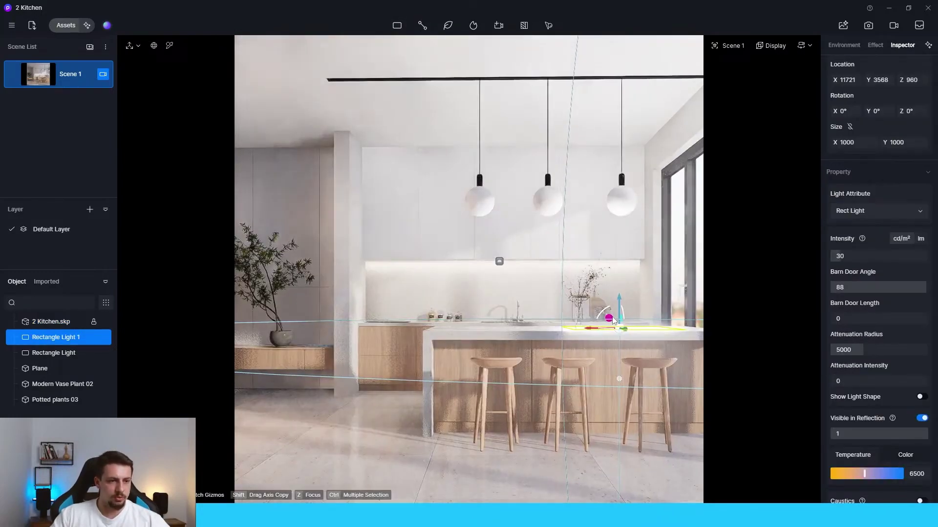
pyautogui.moveTo(602, 311); pyautogui.dragTo(659, 303)
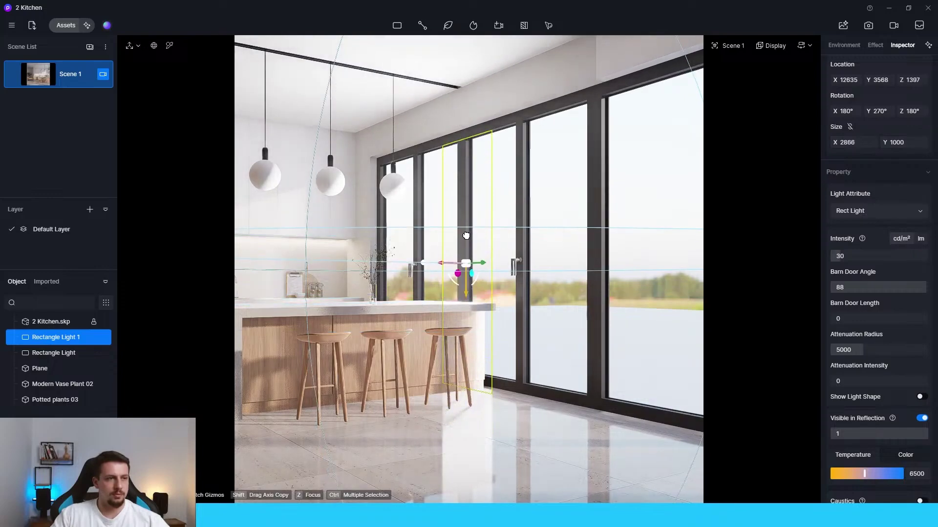
pyautogui.moveTo(466, 236); pyautogui.dragTo(466, 233)
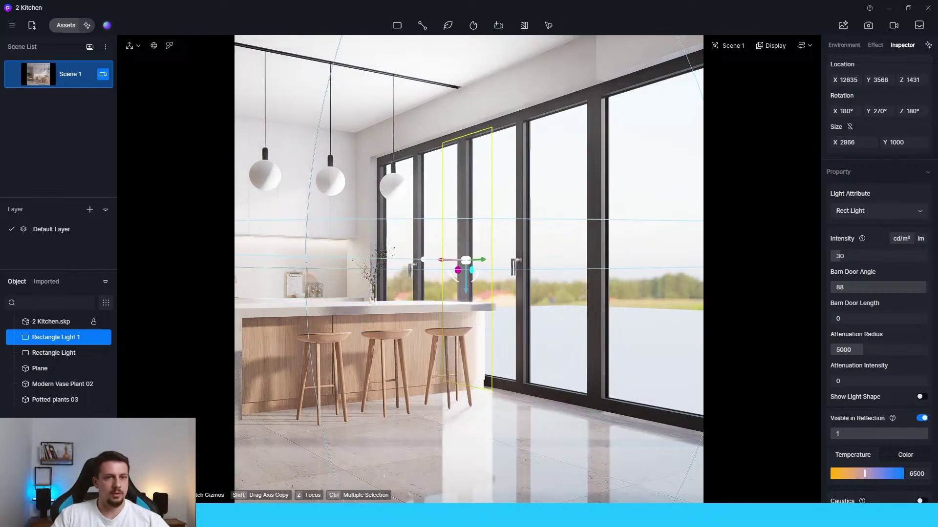
# Step: Widen the window light to 10000 along the glazing, move it to Y 6226, and set its intensity to 10 lm
pyautogui.click(915, 142)
pyautogui.click(915, 142)
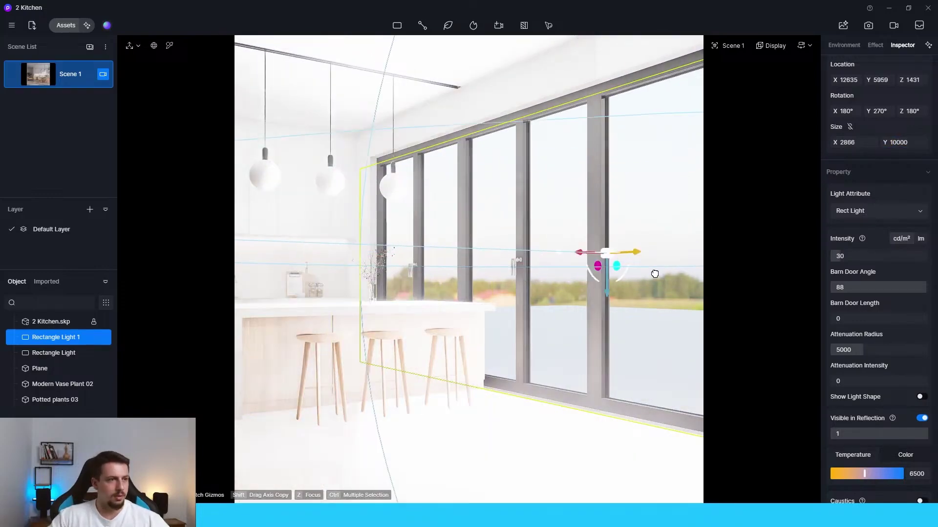
pyautogui.moveTo(653, 270); pyautogui.dragTo(683, 270)
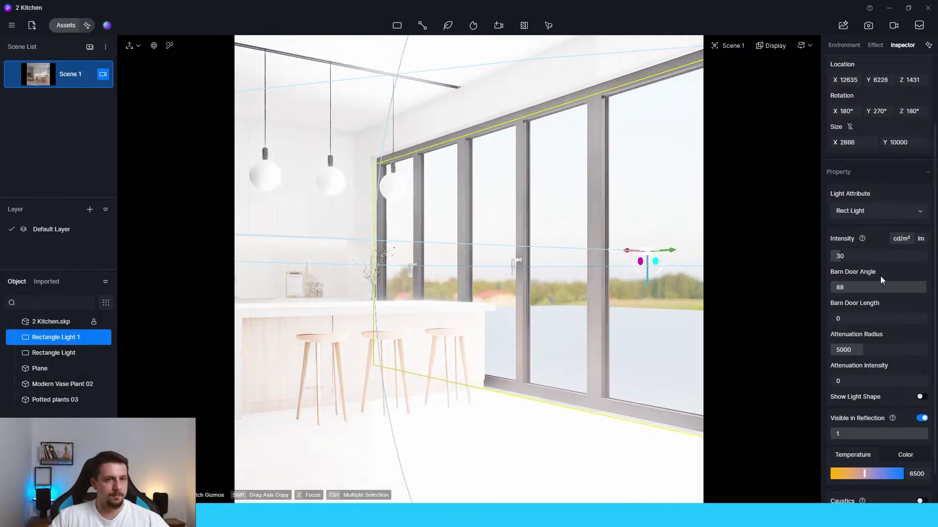
pyautogui.click(920, 238)
pyautogui.click(890, 256)
pyautogui.write('10')
pyautogui.press('Return')
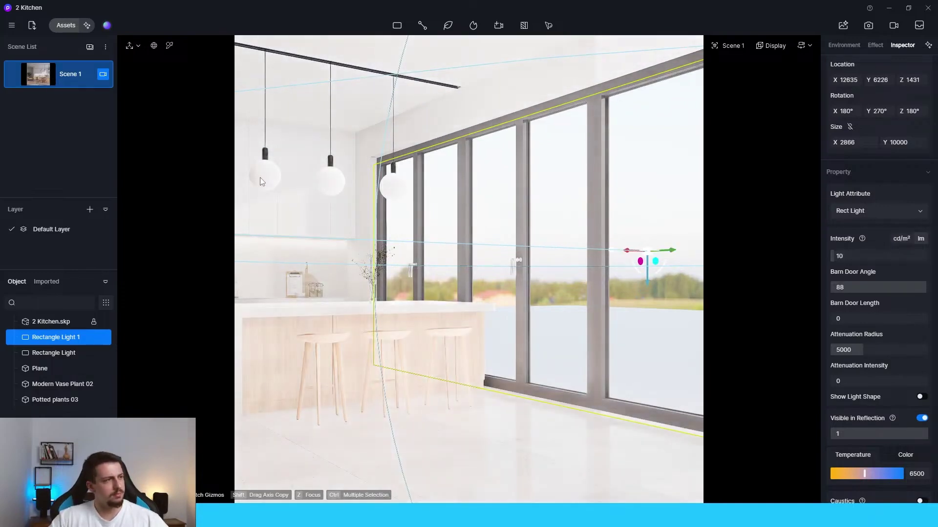
# Step: Return to the Scene 1 view and set the window light's intensity to 8 lm
pyautogui.click(60, 78)
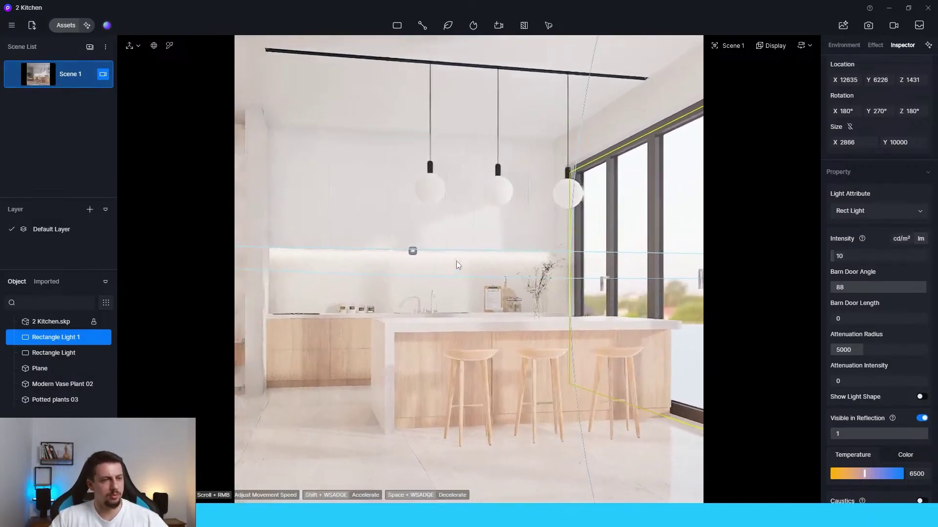
pyautogui.click(857, 257)
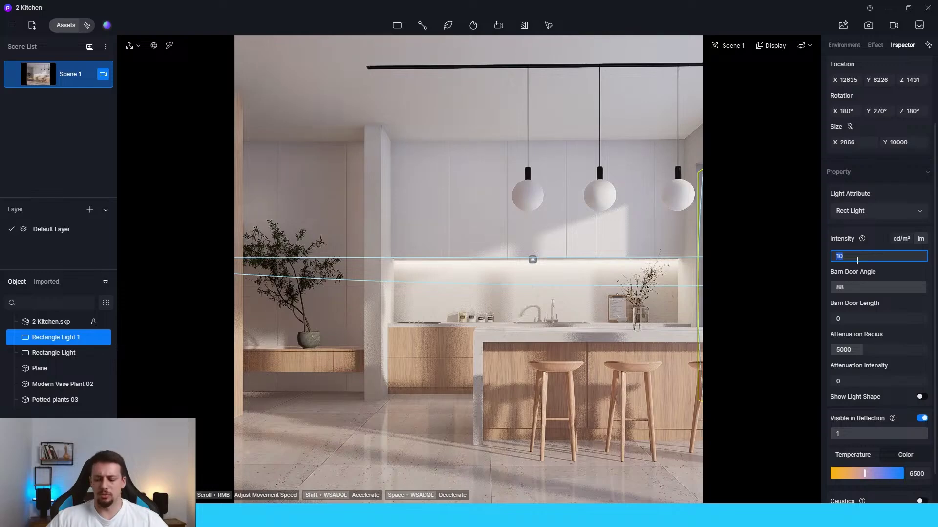
pyautogui.write('8')
pyautogui.press('Return')
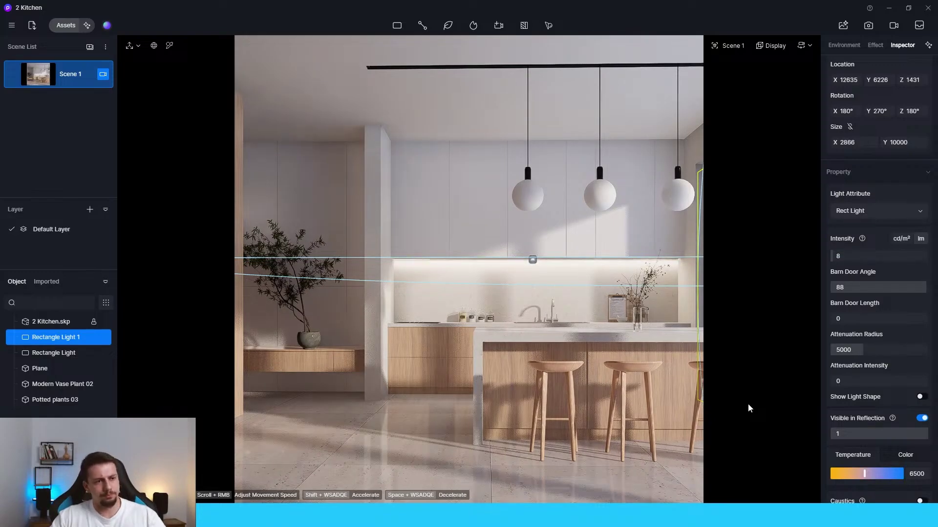
# Step: Enable depth of field for the Scene 1 camera, set its focus on the back kitchen wall, and open the blur value
pyautogui.click(143, 103)
pyautogui.click(103, 75)
pyautogui.scroll(-3, 880, 455)
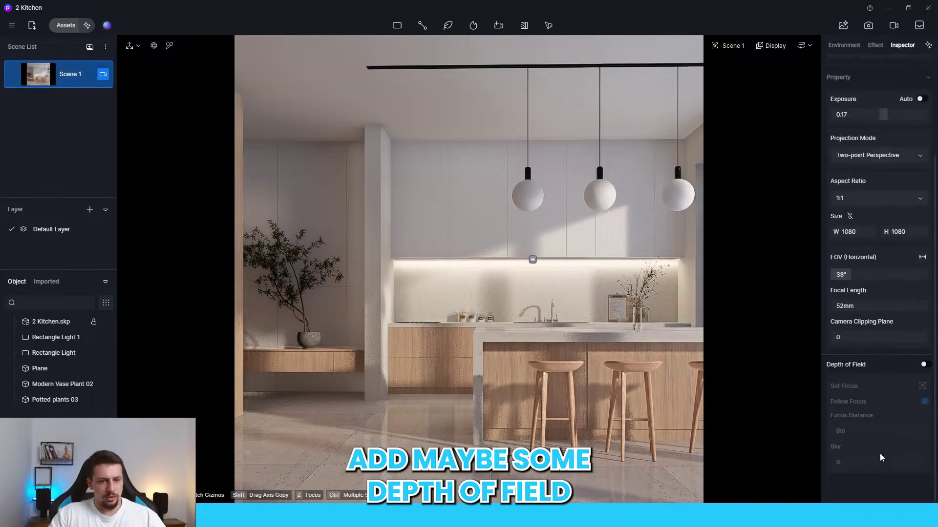
pyautogui.click(924, 365)
pyautogui.click(922, 386)
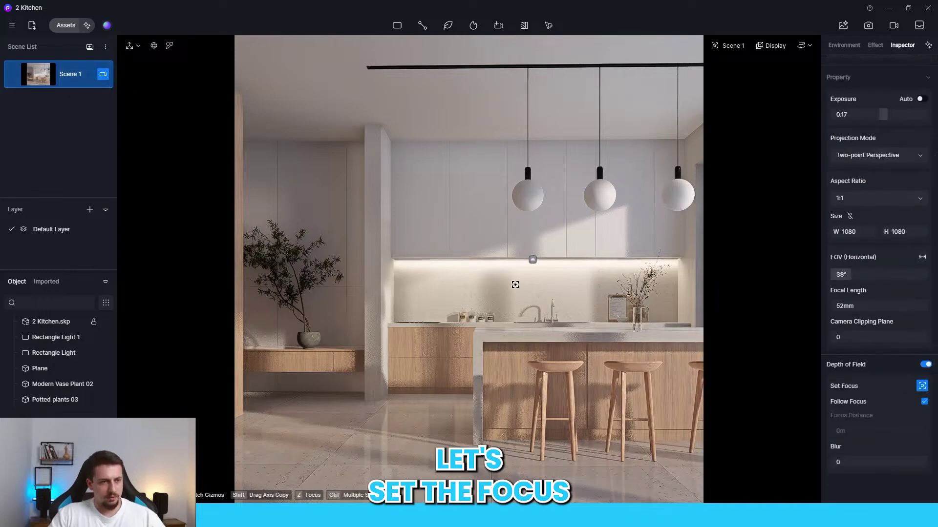
pyautogui.click(469, 243)
pyautogui.click(850, 462)
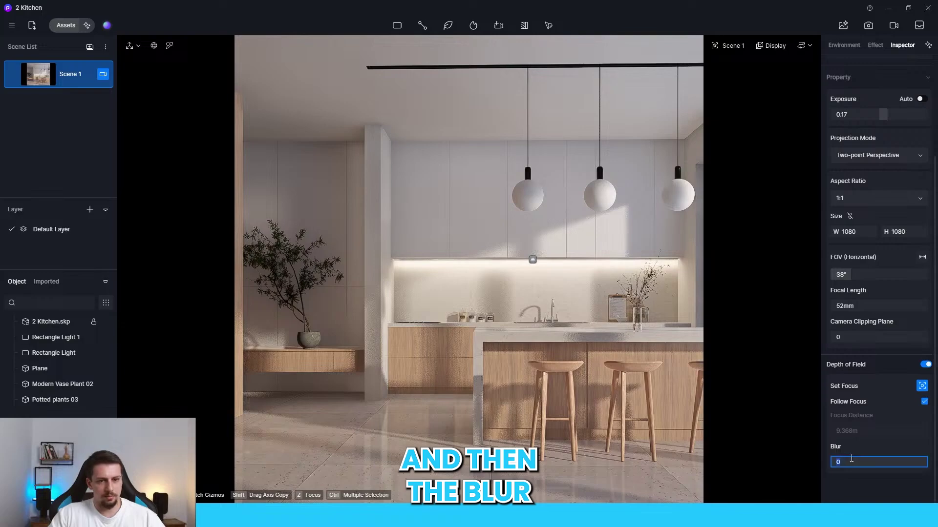
# Step: Set the environment's sunlight intensity to 0.05
pyautogui.click(875, 45)
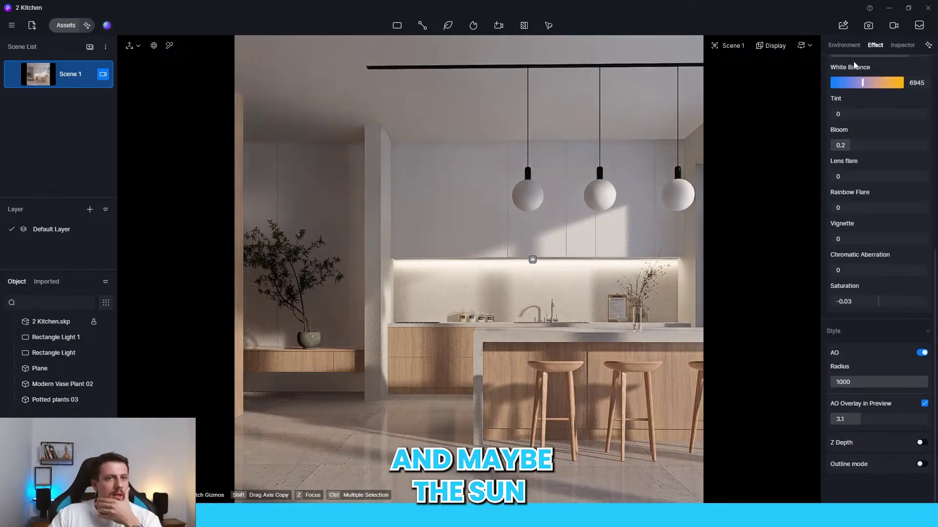
pyautogui.click(844, 45)
pyautogui.click(872, 381)
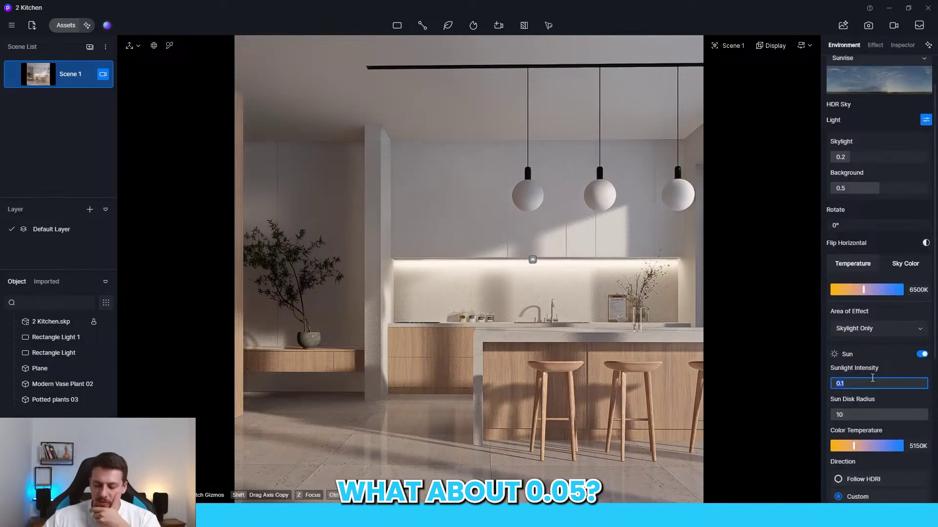
pyautogui.write('0.05')
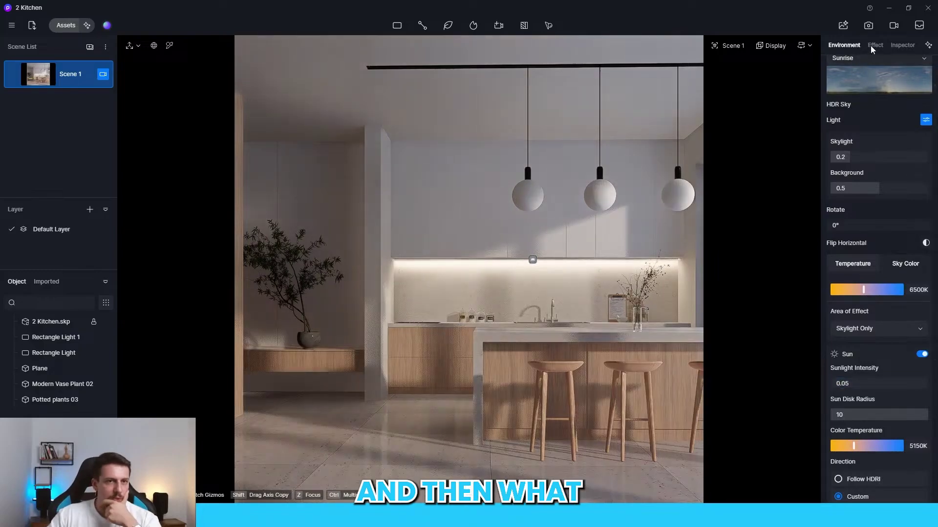
# Step: Set the ambient occlusion radius to 500 in the post-processing effects
pyautogui.click(875, 45)
pyautogui.click(913, 384)
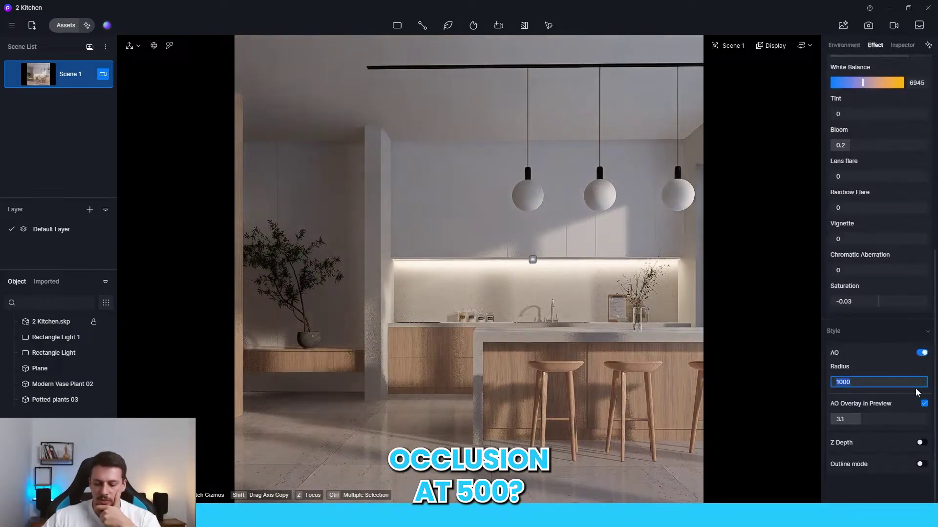
pyautogui.write('00500')
pyautogui.press('Return')
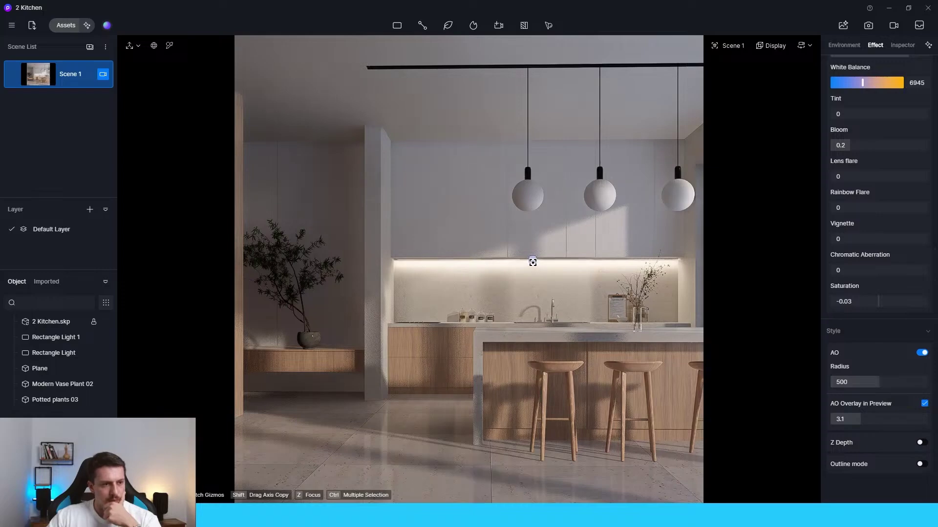
# Step: Select the light beneath the upper cabinets and set its intensity to 5 lm
pyautogui.click(532, 261)
pyautogui.click(532, 261)
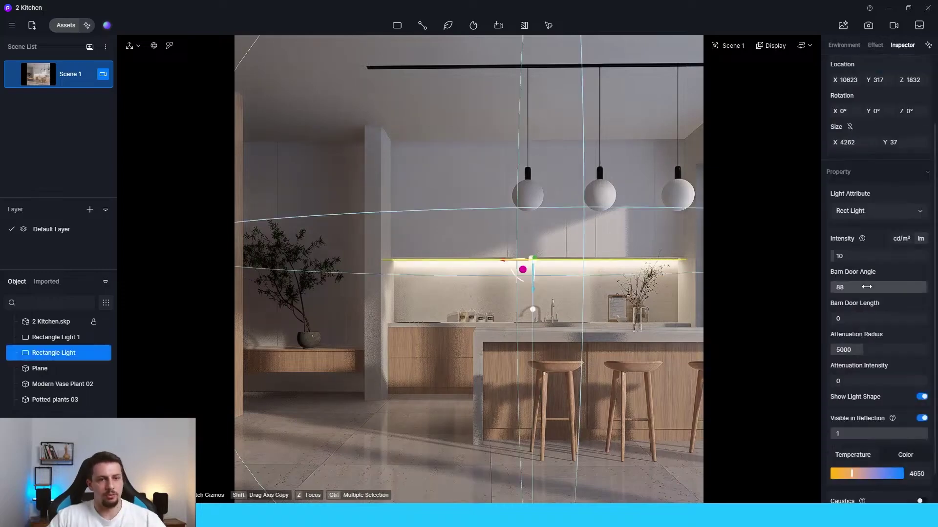
pyautogui.click(865, 256)
pyautogui.write('5')
pyautogui.press('Return')
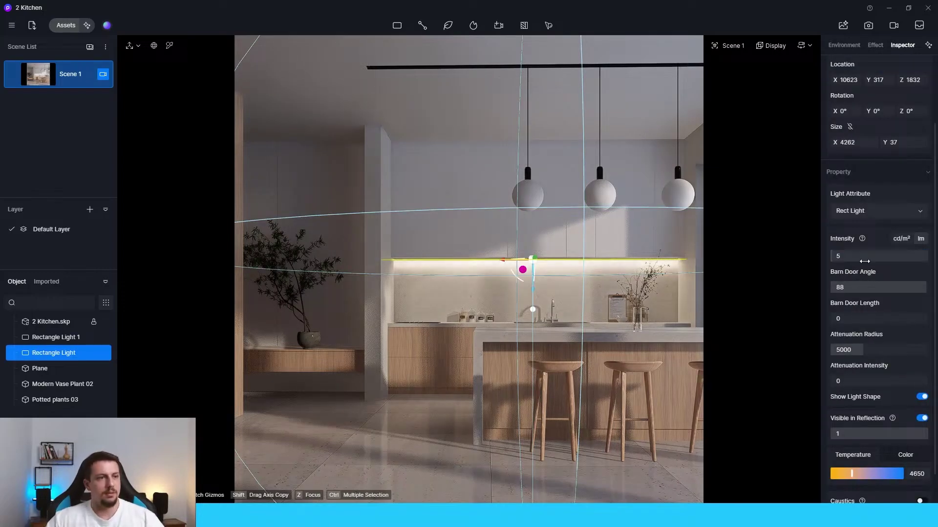
# Step: Slightly raise the contrast in the post-processing effects and open the ambient occlusion radius for editing
pyautogui.click(875, 45)
pyautogui.scroll(5, 874, 176)
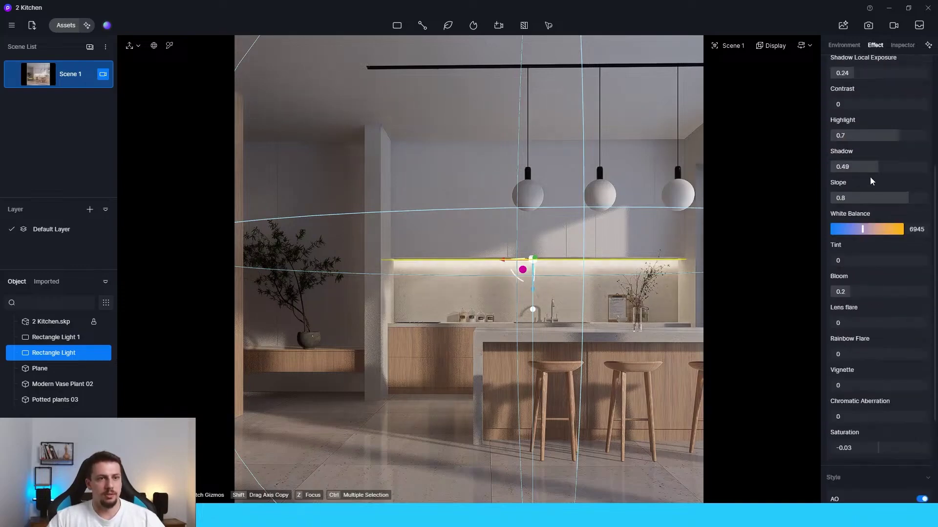
pyautogui.moveTo(882, 99); pyautogui.dragTo(889, 102)
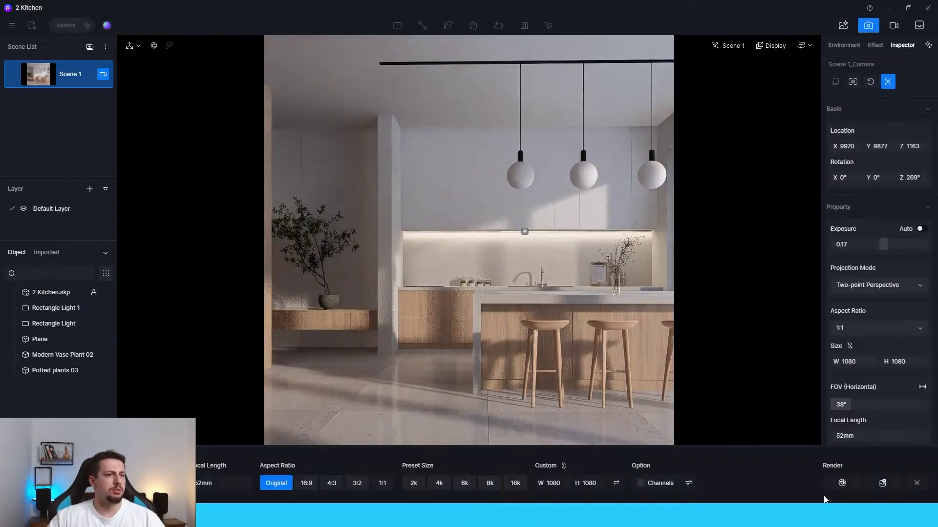
pyautogui.click(875, 45)
pyautogui.scroll(-5, 878, 244)
pyautogui.click(878, 381)
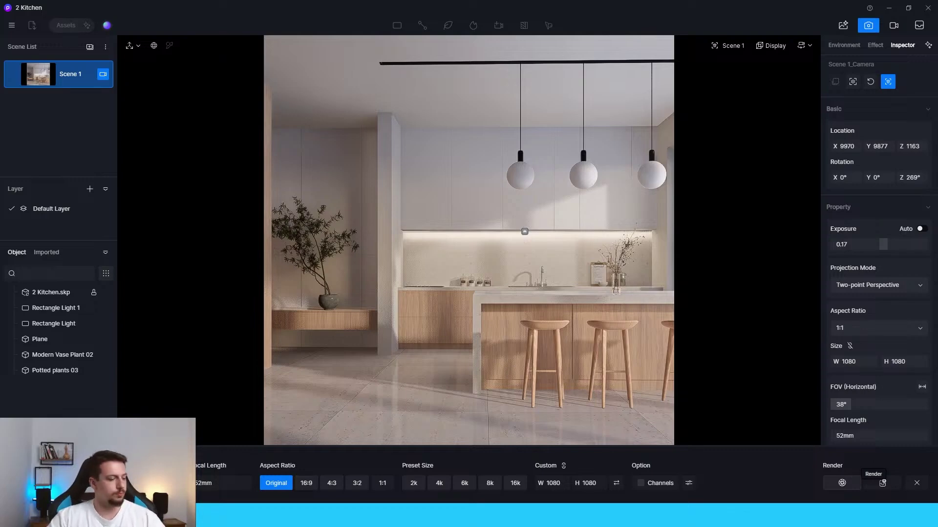
# Step: Render Scene 1 as a 1080 by 1080 still image and run the AI Enhancer on it with Strong weight
pyautogui.click(882, 483)
pyautogui.click(430, 266)
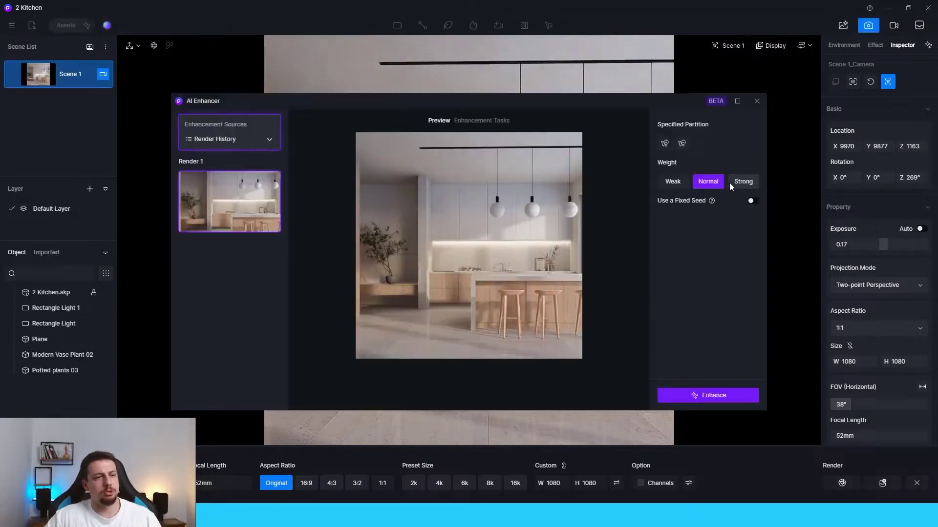
pyautogui.click(716, 400)
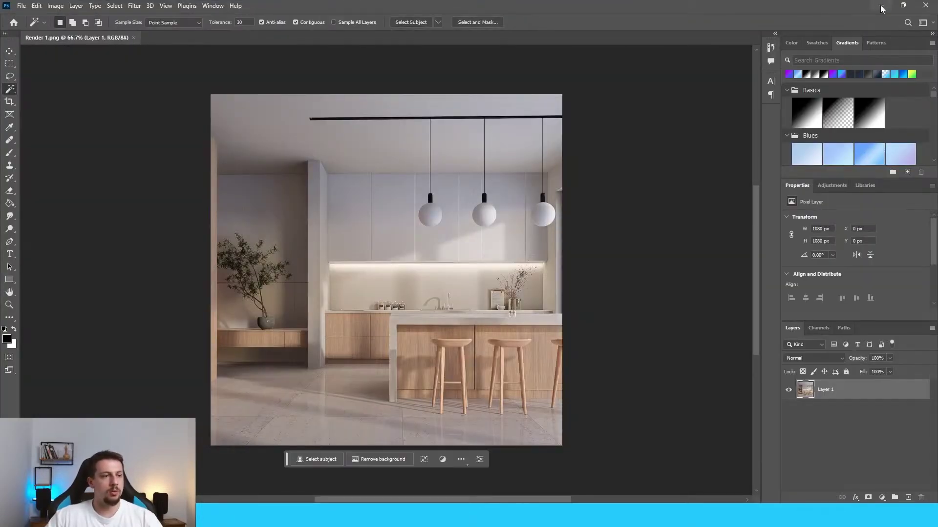
# Step: Back in D5 Render, compare the enhanced image with the original and save it as the PNG file Render 1 AI
pyautogui.click(882, 9)
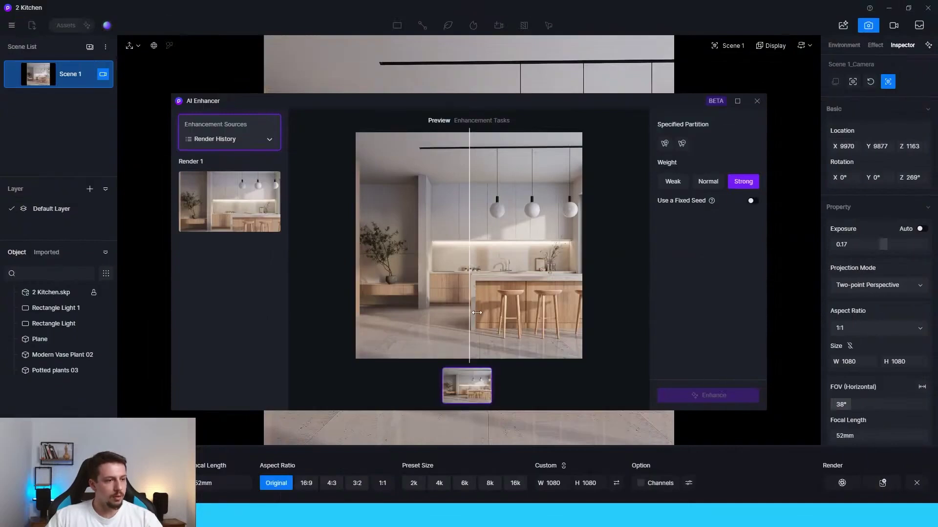
pyautogui.moveTo(477, 312); pyautogui.dragTo(262, 318)
pyautogui.moveTo(488, 398)
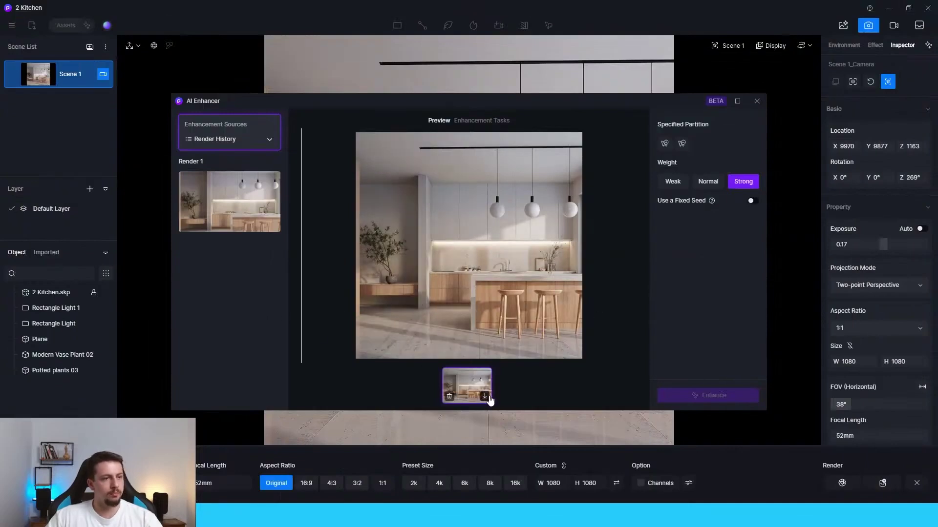
pyautogui.click(486, 397)
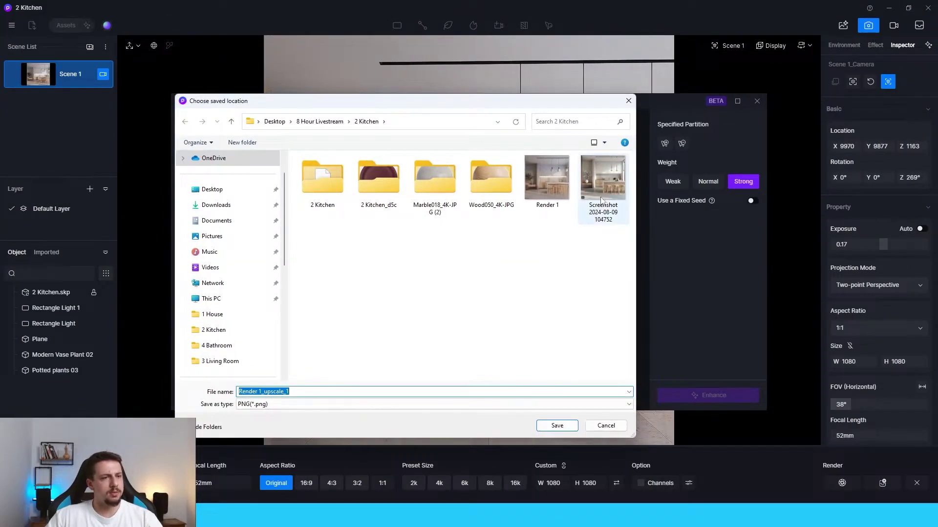
pyautogui.click(546, 178)
pyautogui.click(302, 391)
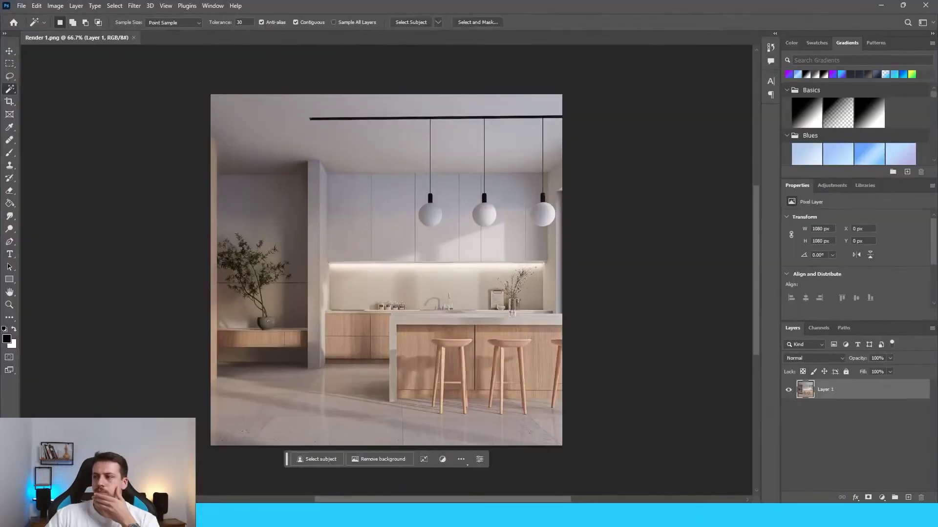
# Step: Switch to Photoshop and place Render 1 AI as a layer over the original render, filling the canvas
pyautogui.moveTo(374, 341); pyautogui.dragTo(347, 348)
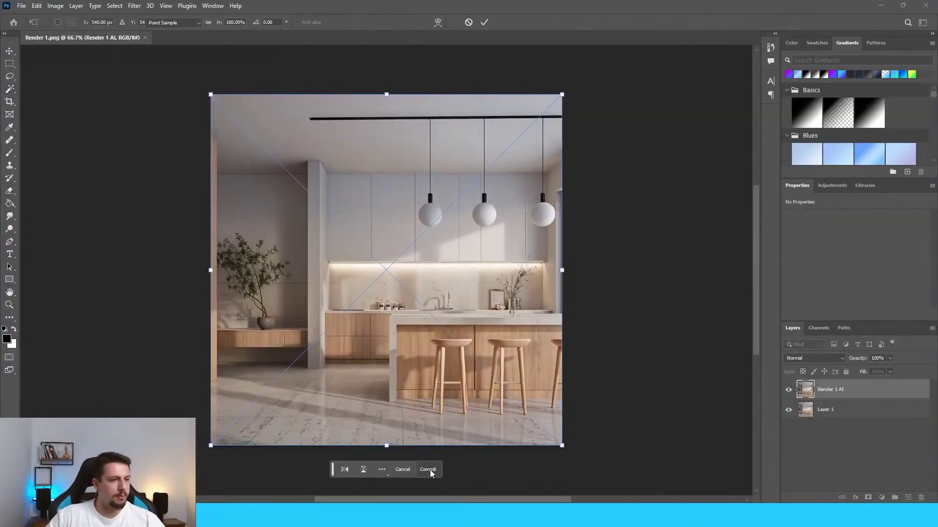
pyautogui.click(428, 473)
pyautogui.keyDown('alt'); pyautogui.scroll(3, 405, 313); pyautogui.keyUp('alt')
pyautogui.keyDown('alt'); pyautogui.scroll(-2, 406, 315); pyautogui.keyUp('alt')
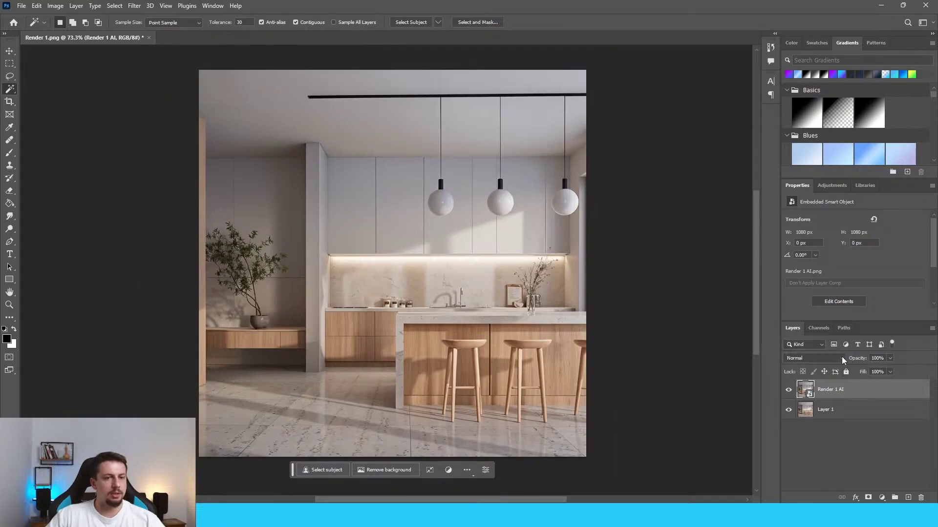
# Step: Set the Render 1 AI layer's blend mode to Lighten
pyautogui.click(841, 358)
pyautogui.click(806, 341)
pyautogui.hotkey('ctrl', '-')
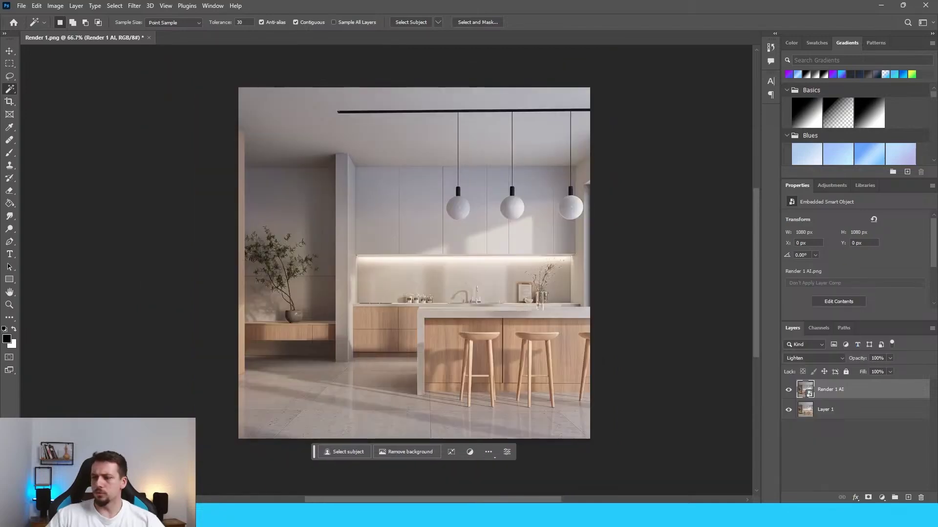
pyautogui.hotkey('ctrl', '+')
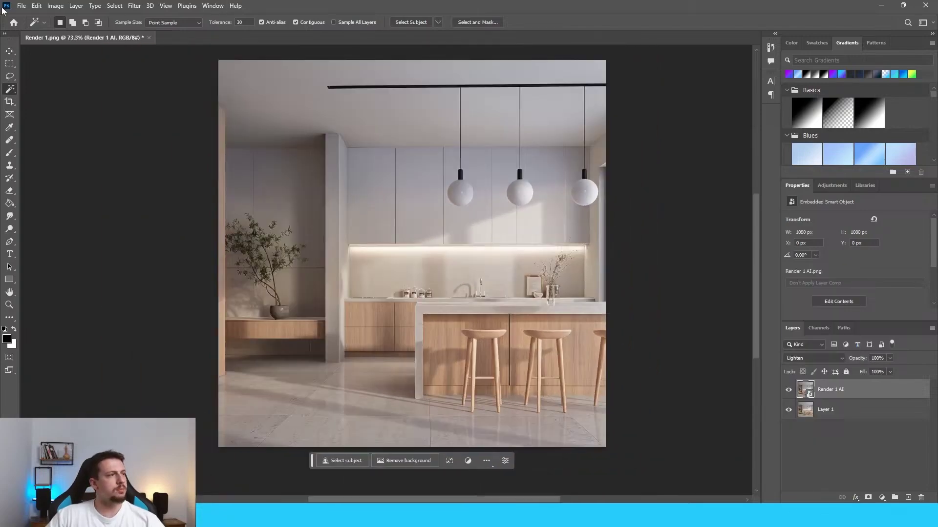
# Step: Export the blended image as a PNG file named Render 1 pre cc
pyautogui.click(22, 6)
pyautogui.moveTo(49, 158)
pyautogui.click(161, 156)
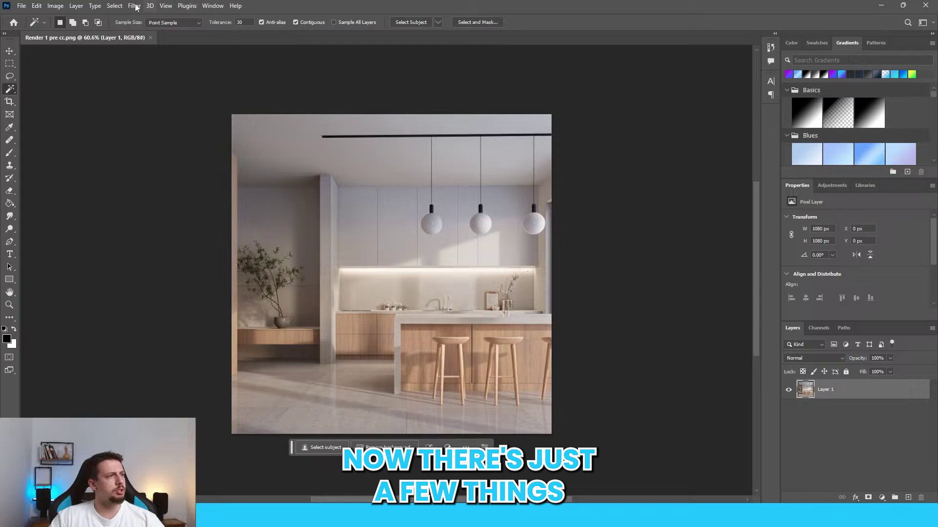
# Step: Open the Camera Raw Filter on Layer 1 and expand the Color Mixer adjustments
pyautogui.click(134, 6)
pyautogui.click(164, 80)
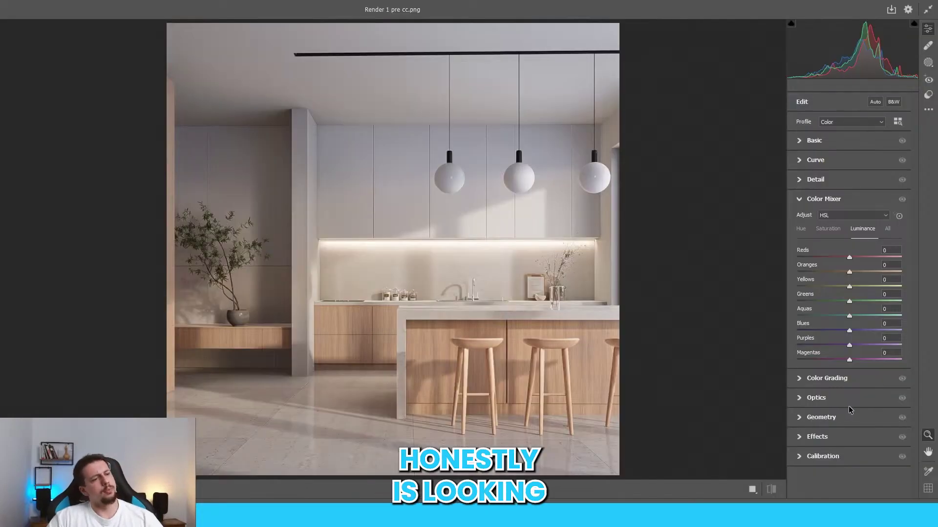
pyautogui.click(842, 378)
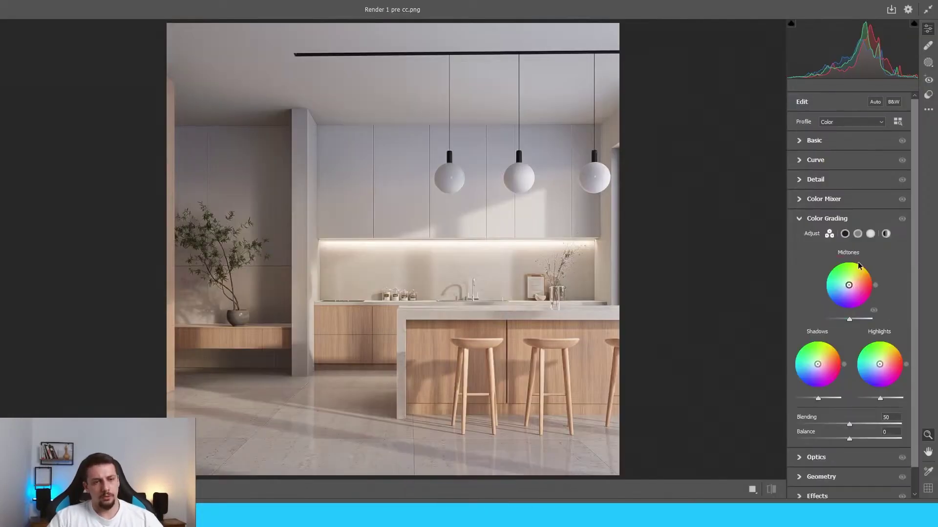
pyautogui.click(822, 200)
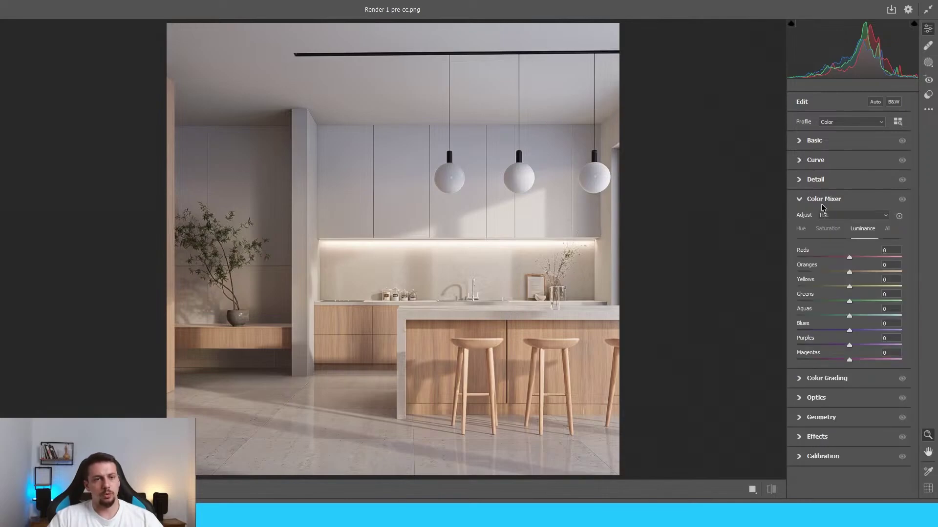
# Step: Try an Oranges saturation of -19 with more saturated Yellows in the Color Mixer, and reset both to 0
pyautogui.click(828, 233)
pyautogui.moveTo(846, 276); pyautogui.dragTo(837, 276)
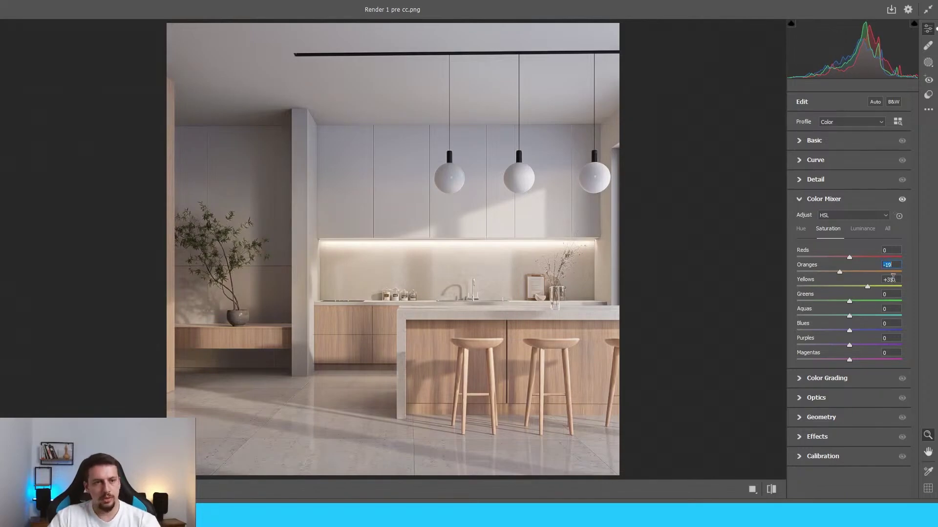
pyautogui.write('0')
pyautogui.press('Tab')
pyautogui.write('0')
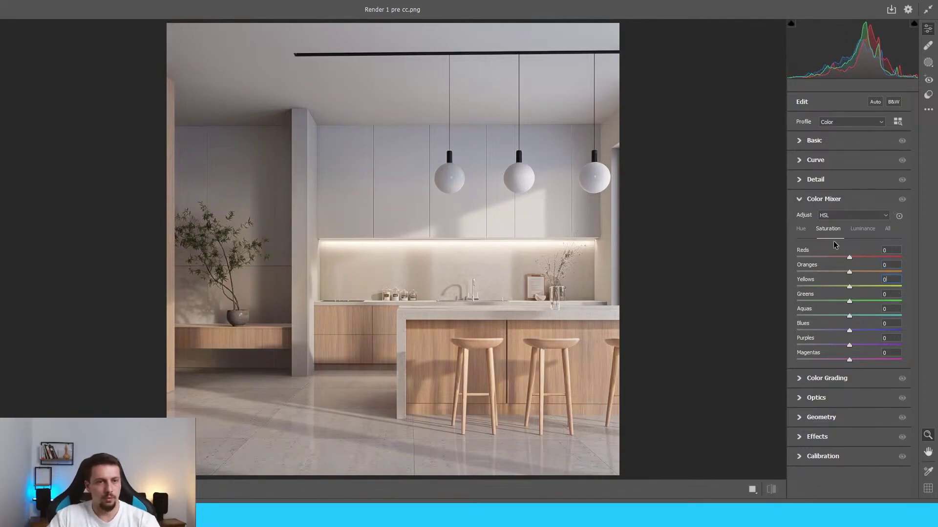
# Step: In the Color Mixer, set the Oranges hue to +5, reduce the Yellows saturation, and apply the filter
pyautogui.click(802, 229)
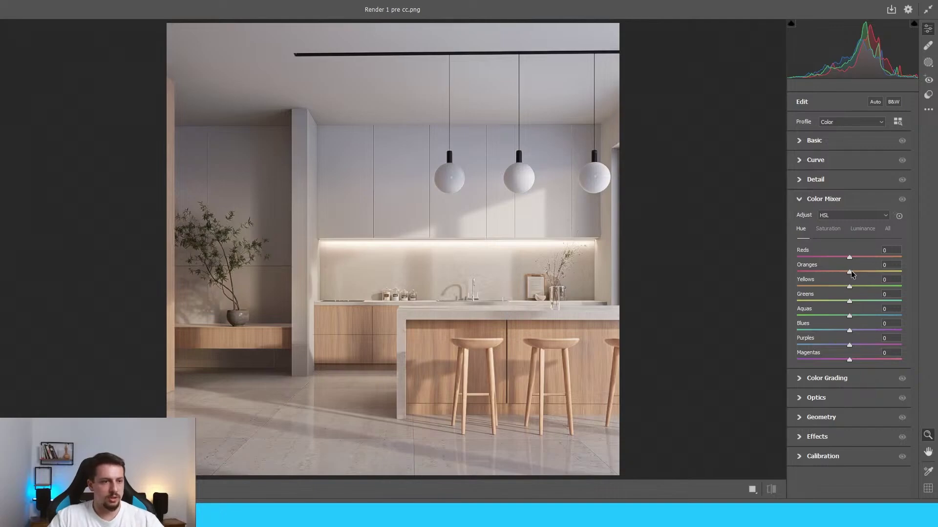
pyautogui.moveTo(851, 275); pyautogui.dragTo(863, 274)
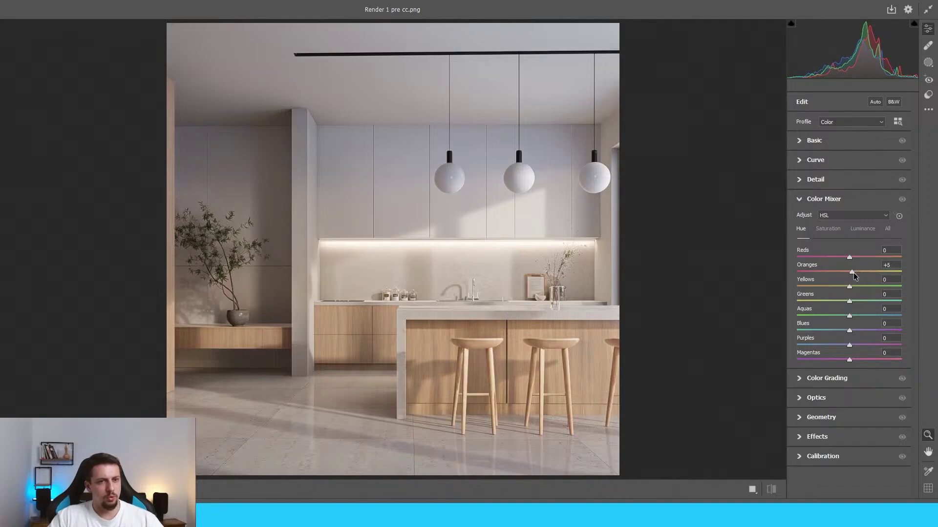
pyautogui.click(833, 232)
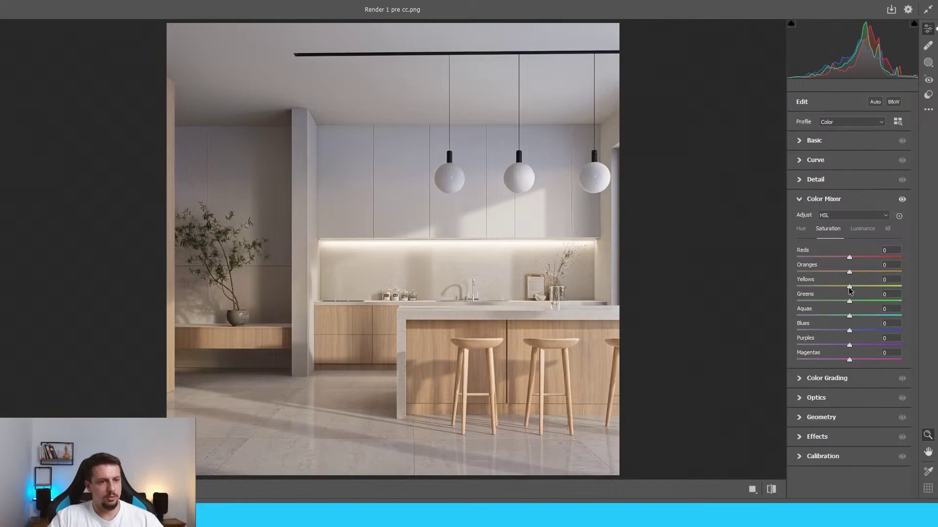
pyautogui.moveTo(849, 287); pyautogui.dragTo(834, 288)
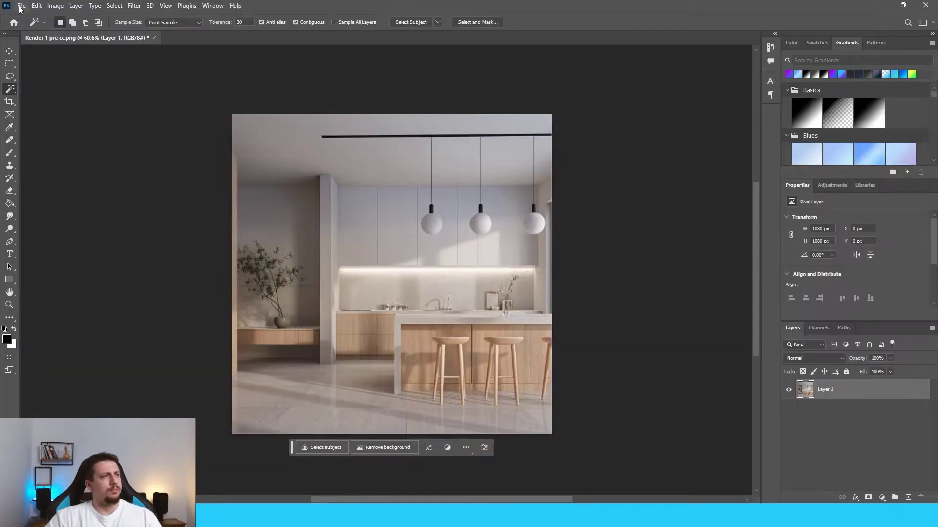
# Step: Start a quick PNG export of the color-corrected image
pyautogui.click(22, 6)
pyautogui.moveTo(51, 162)
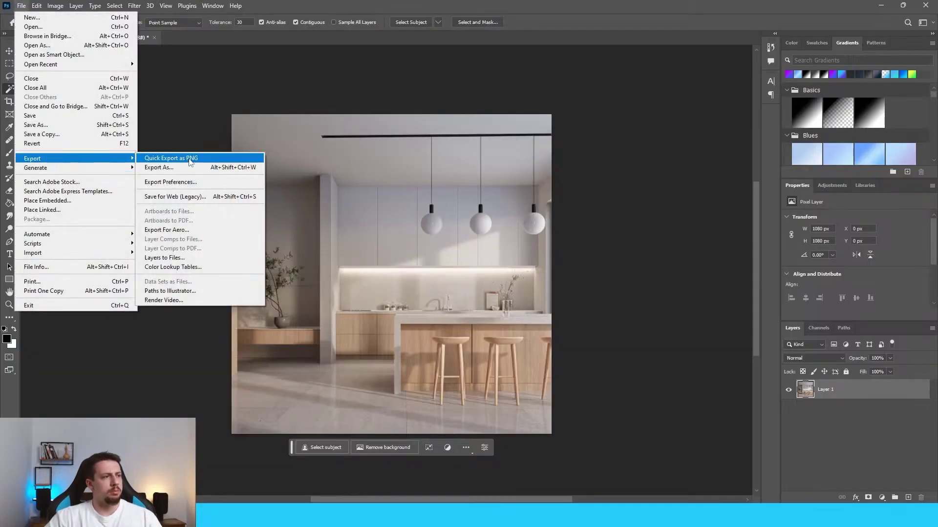
pyautogui.click(190, 159)
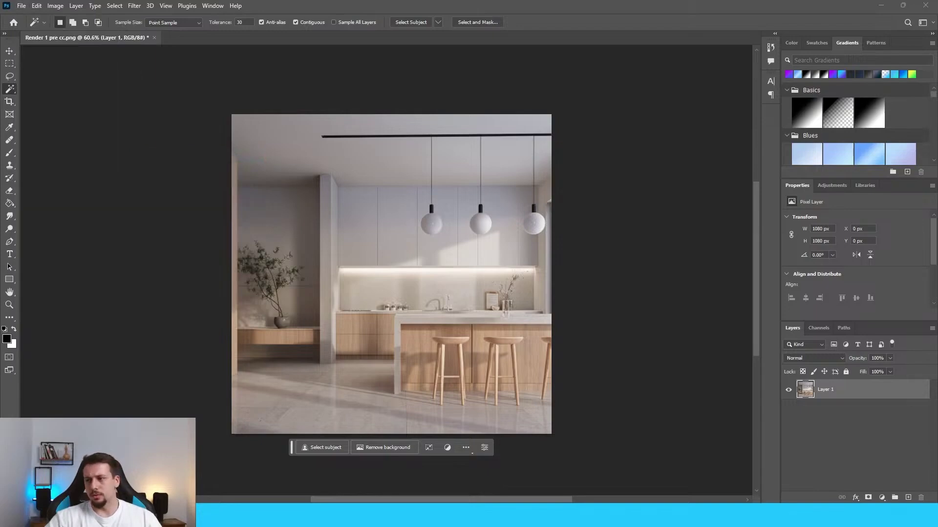